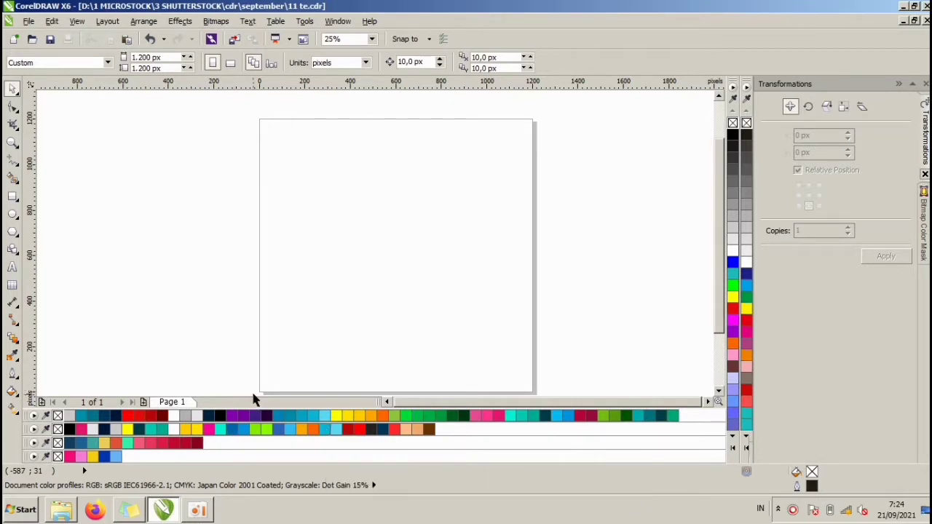
{"action": "left_click", "coordinate": [199, 511]}
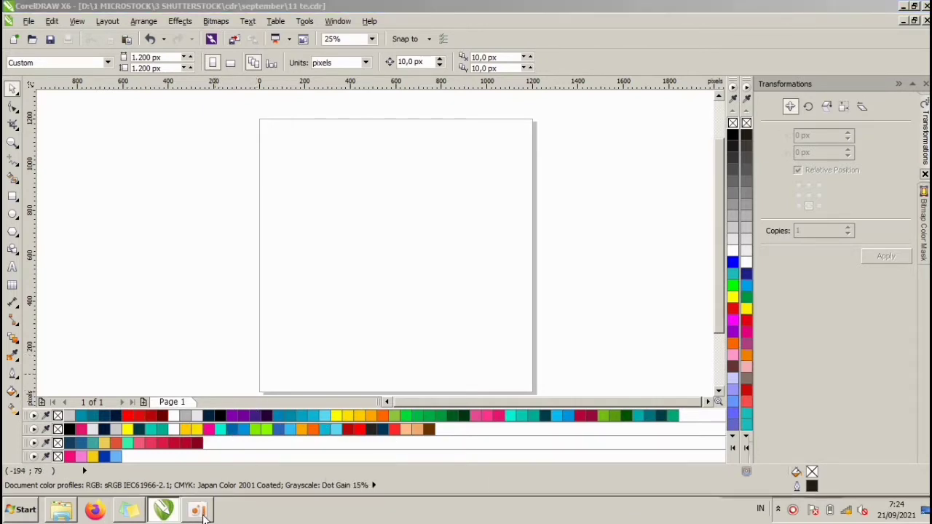
{"action": "left_click", "coordinate": [198, 511]}
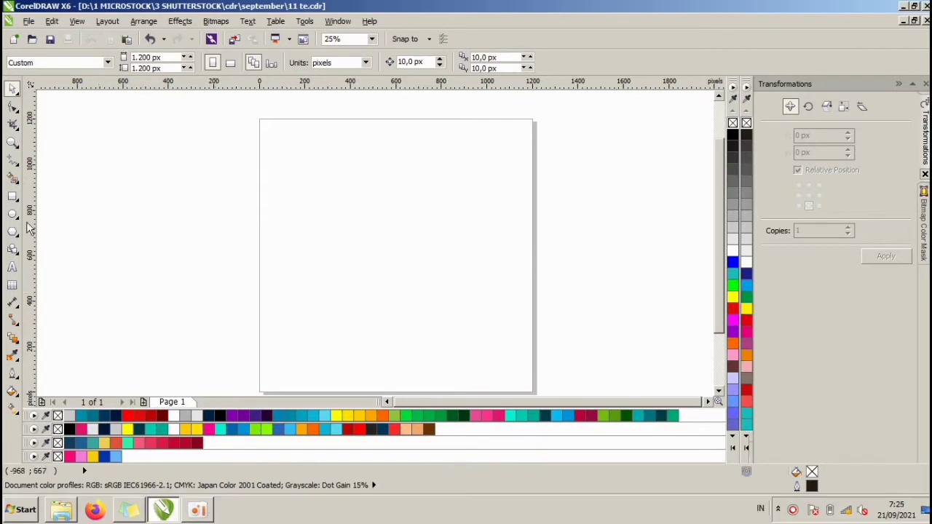
Draw a guide circle about 765 px in diameter on the page.
{"action": "left_click", "coordinate": [22, 168]}
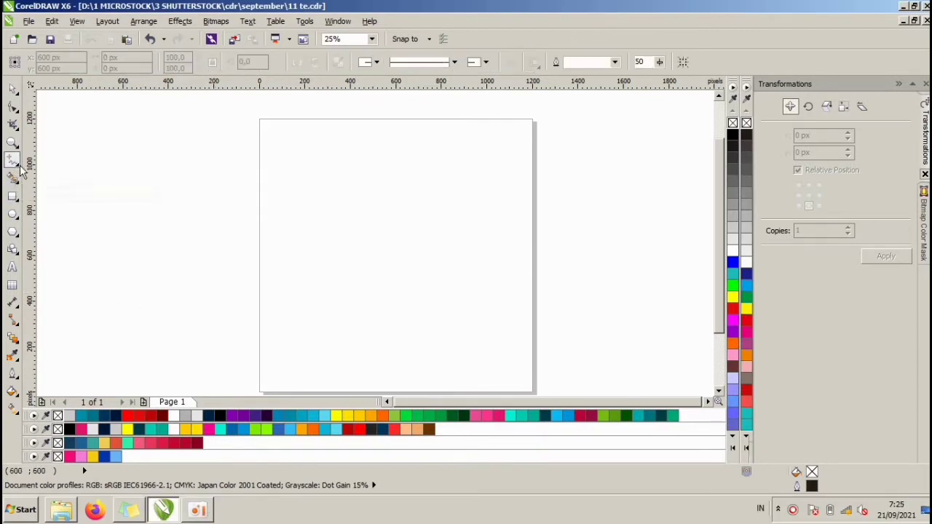
{"action": "left_click", "coordinate": [21, 169]}
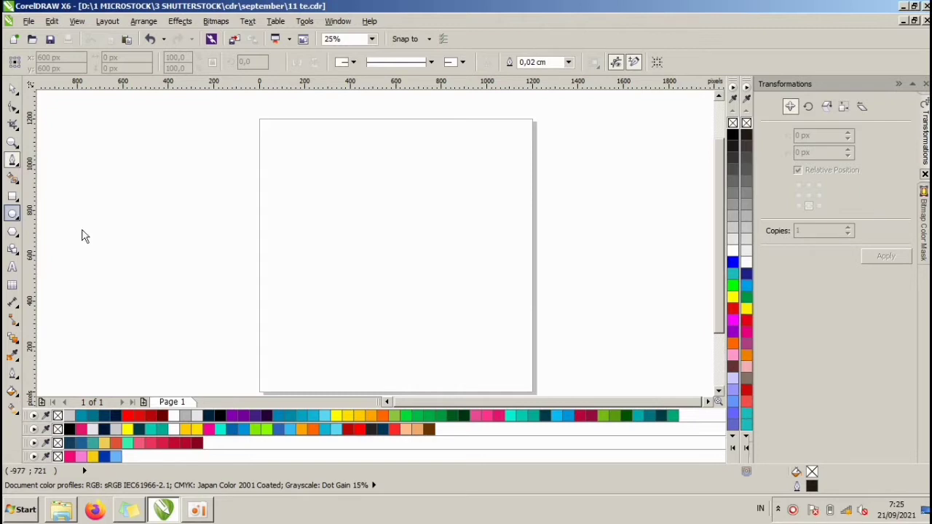
{"action": "left_click_drag", "start_coordinate": [317, 183], "coordinate": [491, 350]}
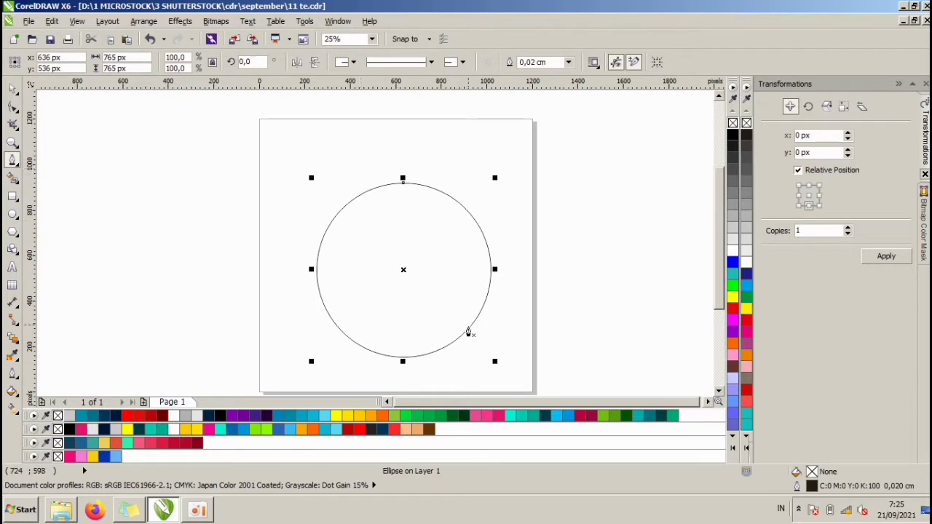
Trace the guide circle with the Pen tool as a closed, slightly irregular round curve about 783 by 786 px.
{"action": "scroll", "coordinate": [472, 333], "scroll_direction": "up", "scroll_amount": 1}
{"action": "left_click", "coordinate": [483, 319]}
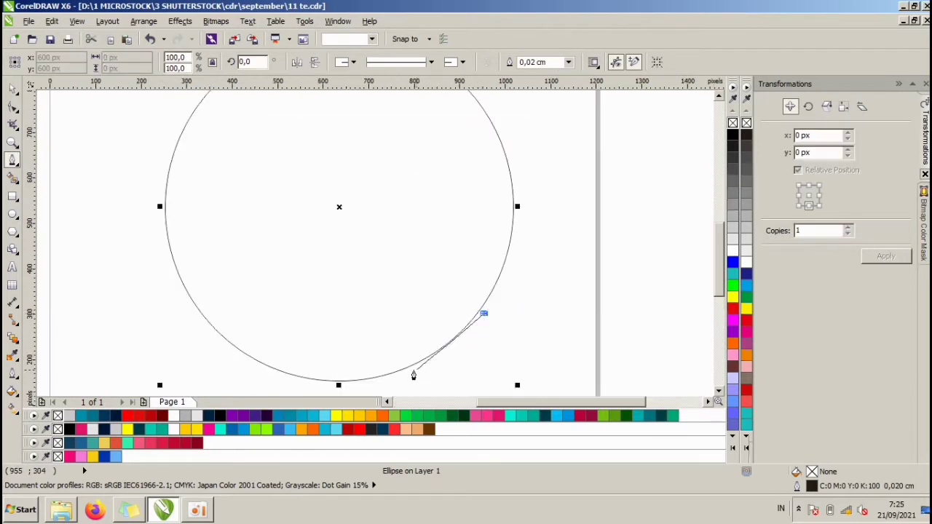
{"action": "left_click_drag", "start_coordinate": [313, 383], "coordinate": [222, 369]}
{"action": "left_click_drag", "start_coordinate": [162, 217], "coordinate": [166, 281]}
{"action": "scroll", "coordinate": [191, 277], "scroll_direction": "down", "scroll_amount": 2}
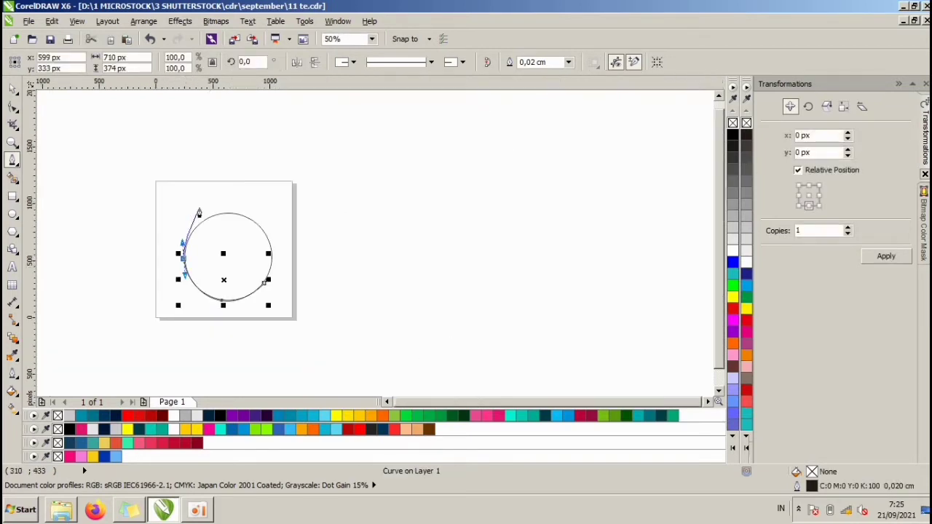
{"action": "scroll", "coordinate": [198, 212], "scroll_direction": "up", "scroll_amount": 1}
{"action": "scroll", "coordinate": [227, 220], "scroll_direction": "up", "scroll_amount": 1}
{"action": "left_click_drag", "start_coordinate": [226, 223], "coordinate": [313, 187]}
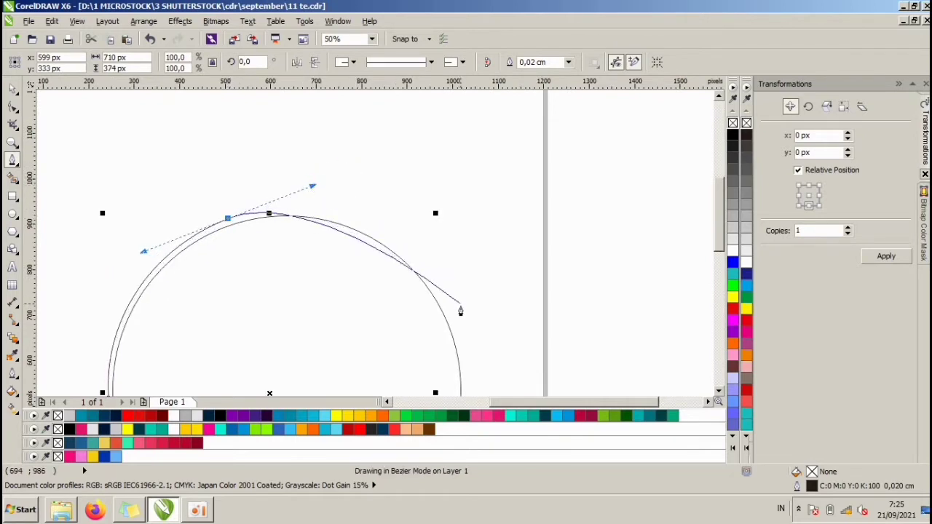
{"action": "left_click_drag", "start_coordinate": [452, 320], "coordinate": [466, 380]}
{"action": "scroll", "coordinate": [474, 218], "scroll_direction": "down", "scroll_amount": 1}
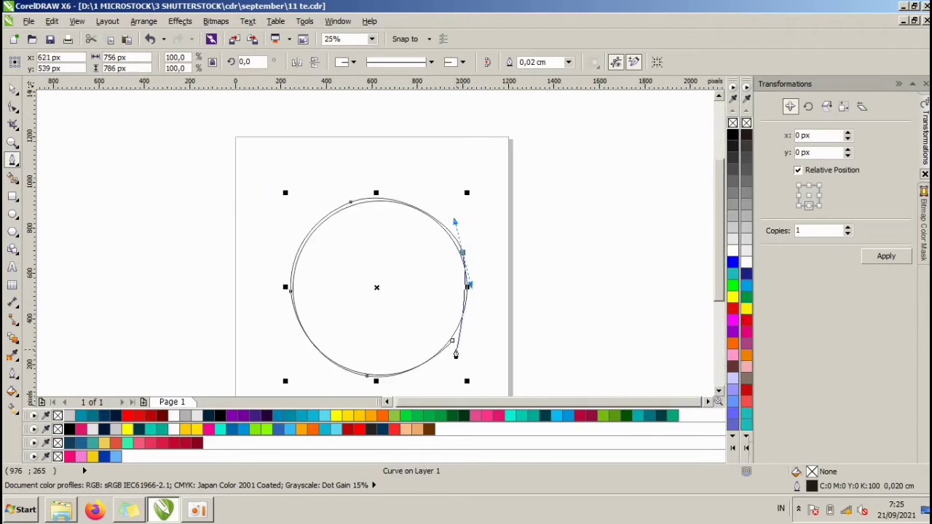
{"action": "scroll", "coordinate": [457, 344], "scroll_direction": "up", "scroll_amount": 1}
{"action": "left_click_drag", "start_coordinate": [457, 339], "coordinate": [495, 296]}
{"action": "scroll", "coordinate": [516, 250], "scroll_direction": "down", "scroll_amount": 1}
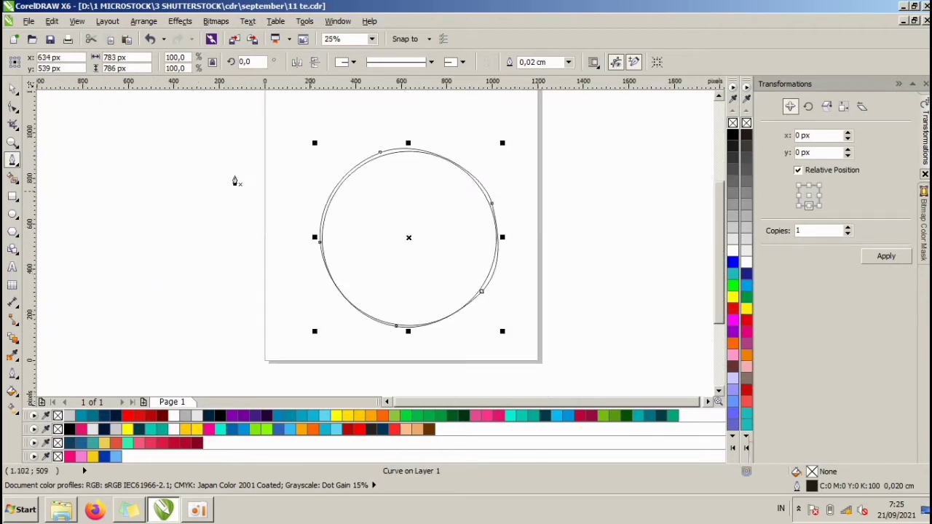
Delete the node on the upper right side of the traced curve to smooth its outline.
{"action": "left_click", "coordinate": [14, 106]}
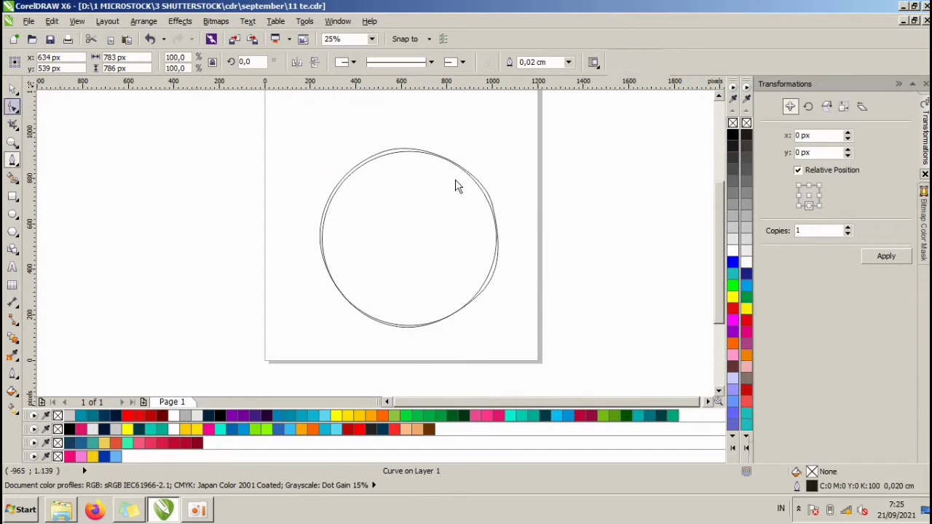
{"action": "double_click", "coordinate": [493, 207]}
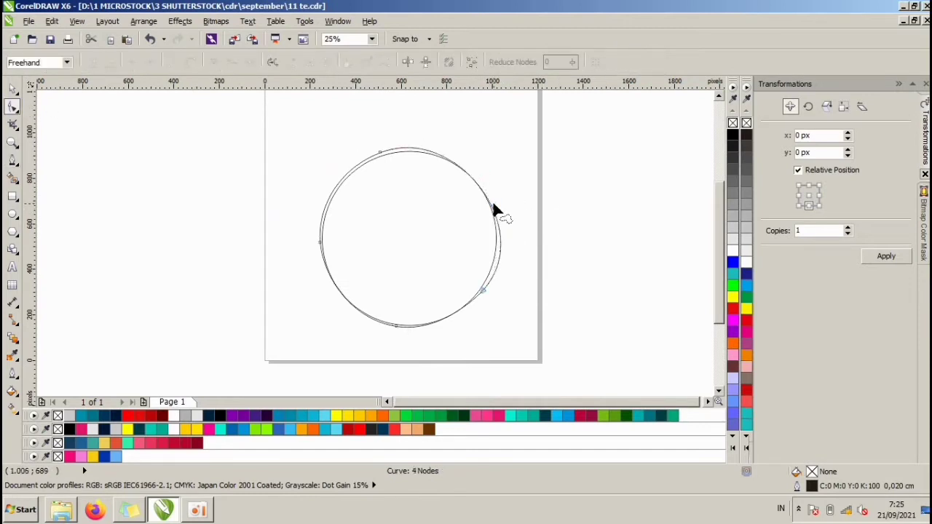
{"action": "left_click", "coordinate": [12, 89]}
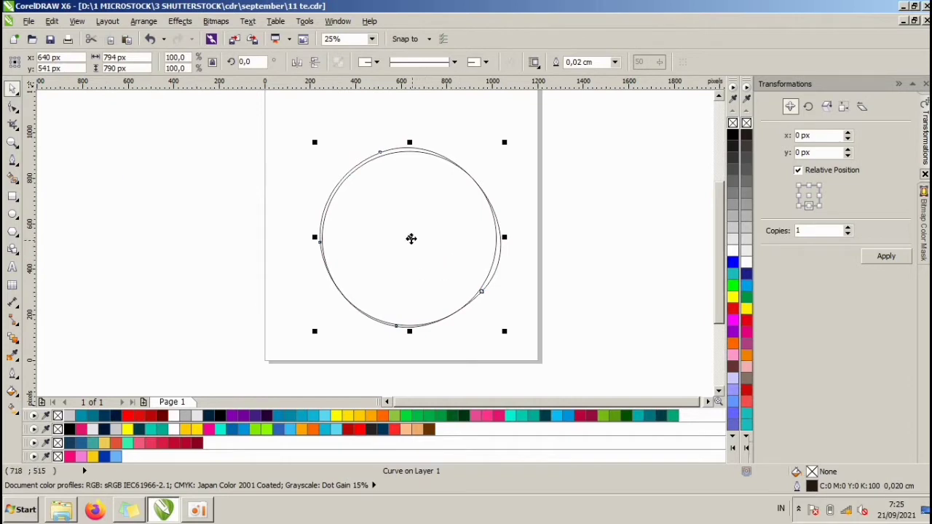
Remove the guide circle and move the traced curve up toward the middle of the page.
{"action": "left_click_drag", "start_coordinate": [412, 238], "coordinate": [424, 221]}
{"action": "scroll", "coordinate": [443, 188], "scroll_direction": "down", "scroll_amount": 1}
{"action": "scroll", "coordinate": [458, 157], "scroll_direction": "up", "scroll_amount": 1}
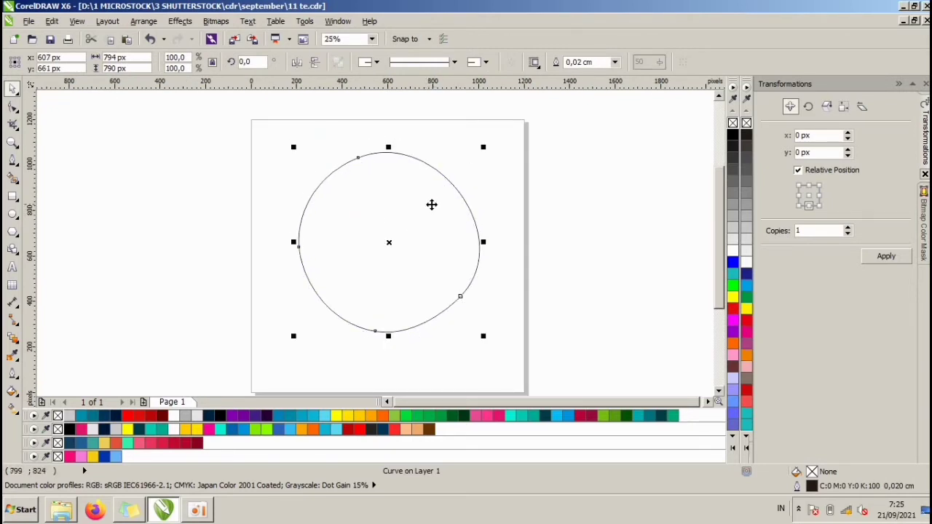
{"action": "left_click", "coordinate": [513, 188]}
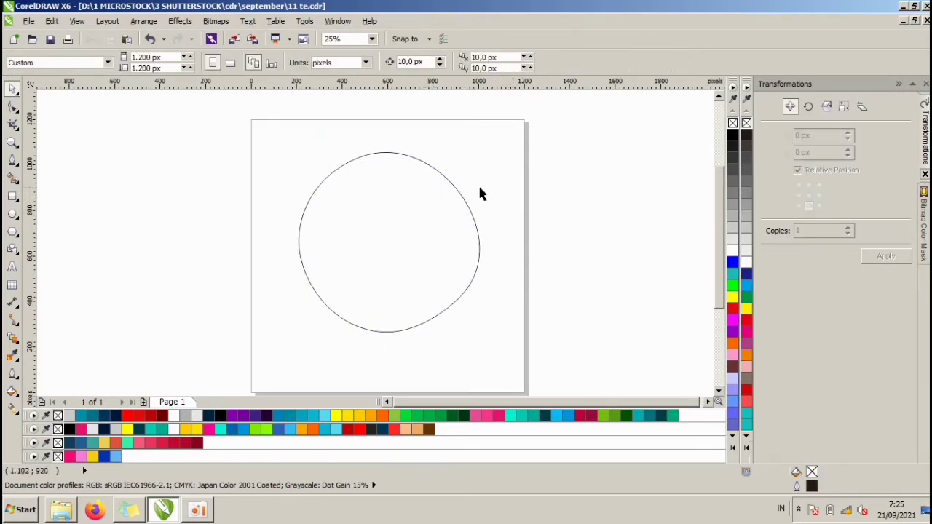
Fill the round curve with peach #FDBF8C and colour its outline brown #663300.
{"action": "left_click", "coordinate": [381, 193]}
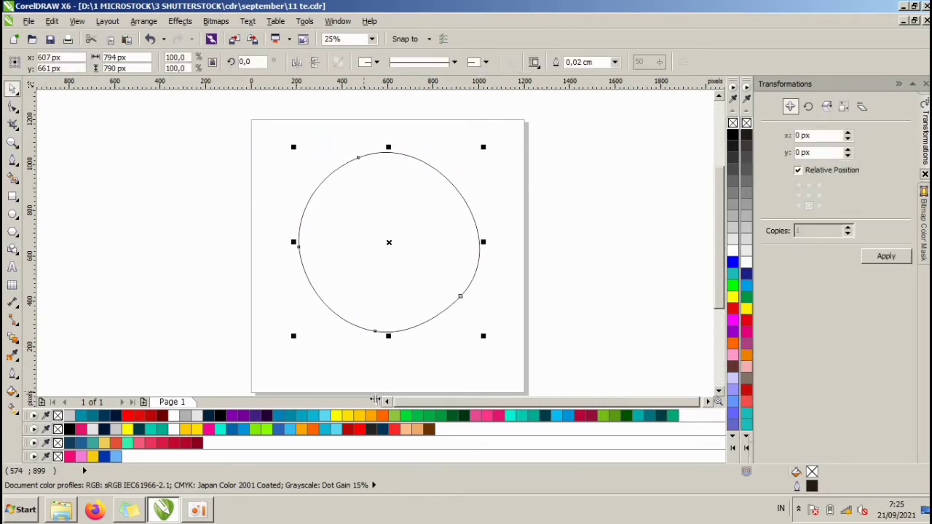
{"action": "left_click", "coordinate": [407, 429]}
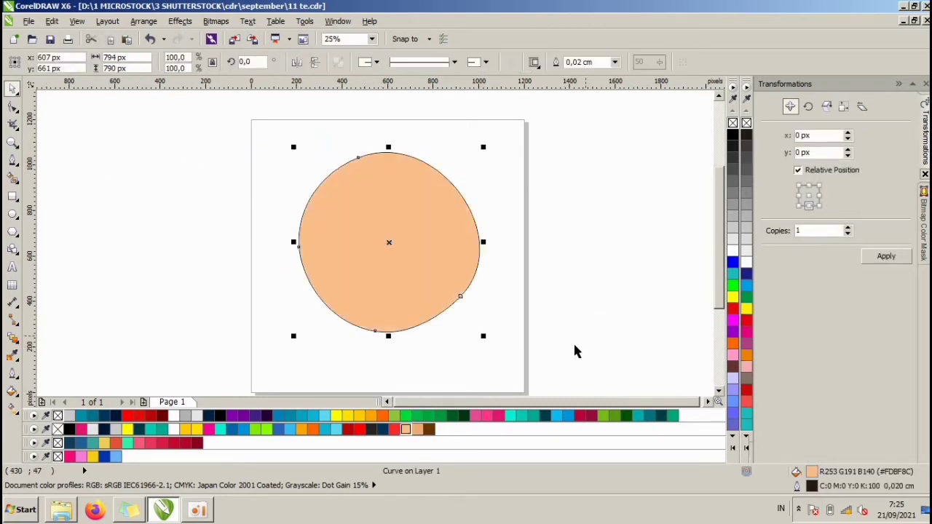
{"action": "right_click", "coordinate": [429, 429]}
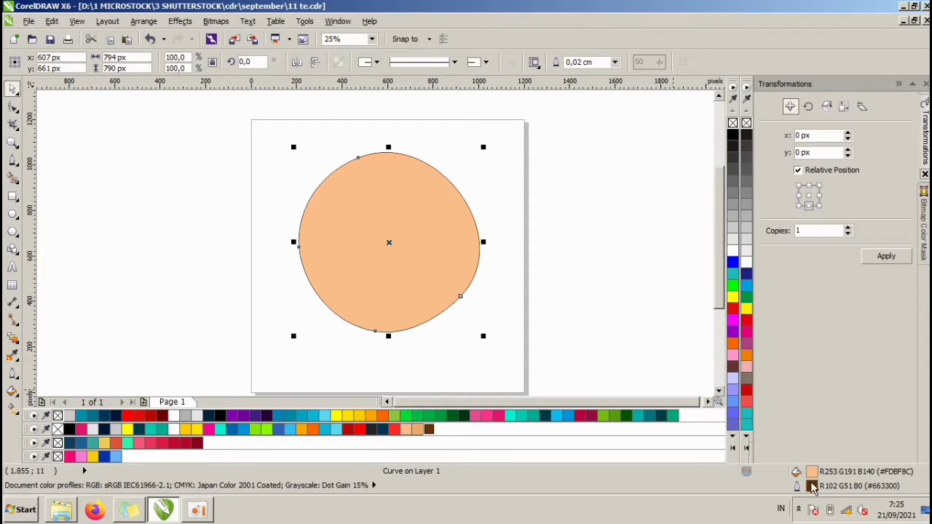
Set the outline to 1 cm wide with rounded corners and line caps, placed behind the fill and scaled with the image.
{"action": "key", "text": "F12"}
{"action": "left_click", "coordinate": [375, 175]}
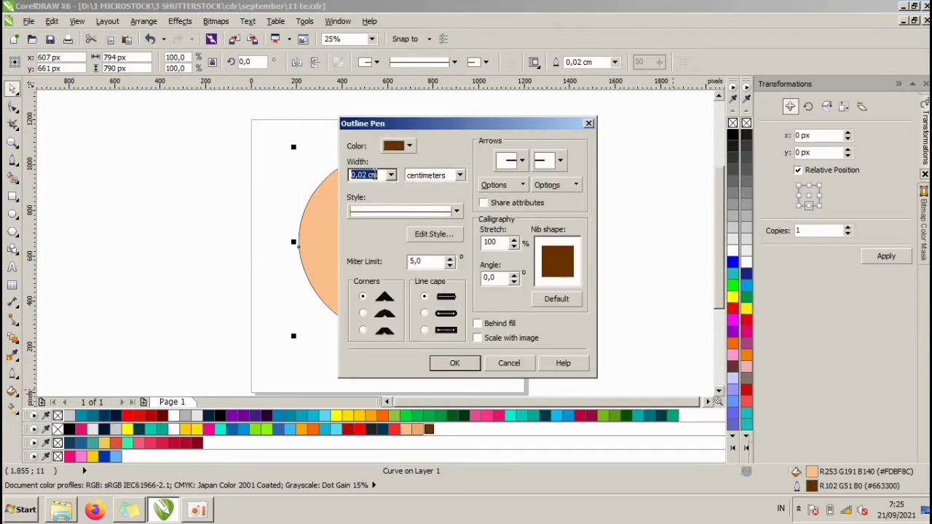
{"action": "type", "text": "12"}
{"action": "type", "text": "1"}
{"action": "left_click", "coordinate": [493, 326]}
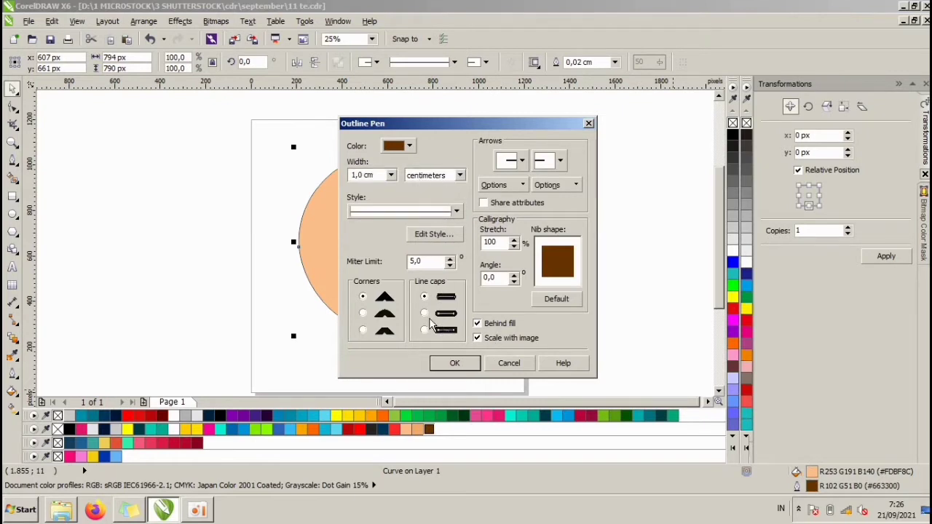
{"action": "left_click", "coordinate": [455, 363]}
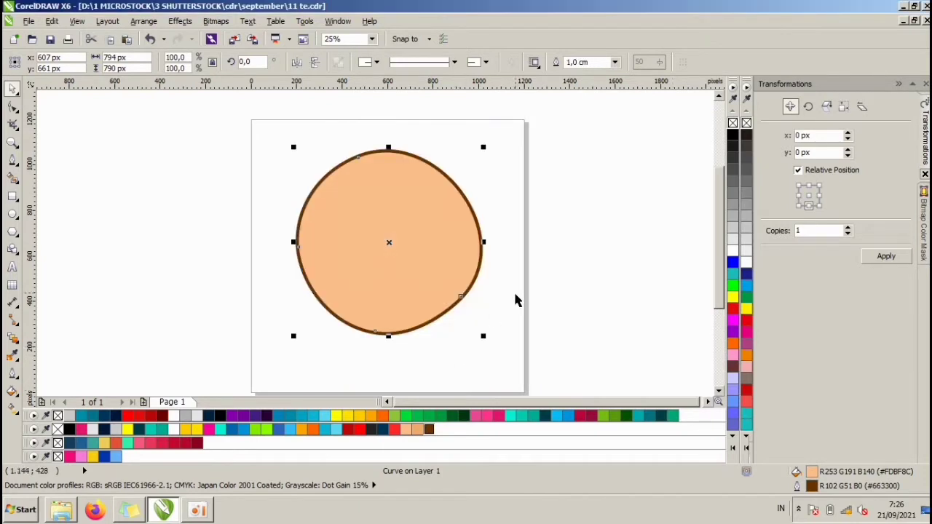
Move the round shape down to the page's vertical centre and set its outline width to 2 cm.
{"action": "left_click_drag", "start_coordinate": [415, 254], "coordinate": [418, 267]}
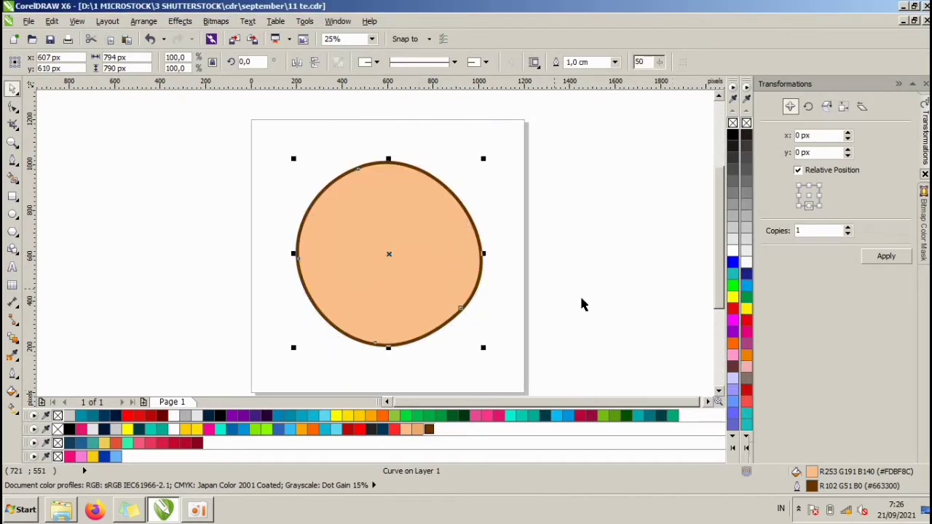
{"action": "double_click", "coordinate": [813, 488]}
{"action": "double_click", "coordinate": [379, 176]}
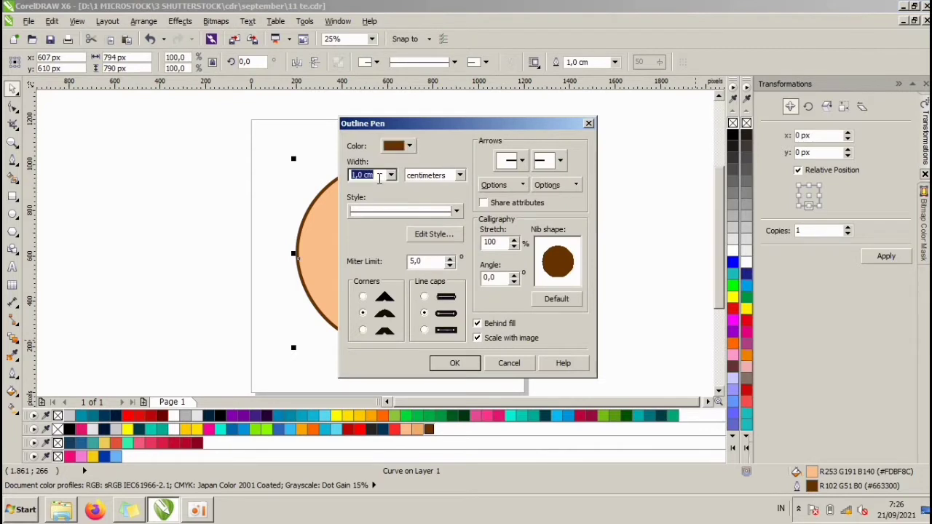
{"action": "left_click", "coordinate": [457, 364]}
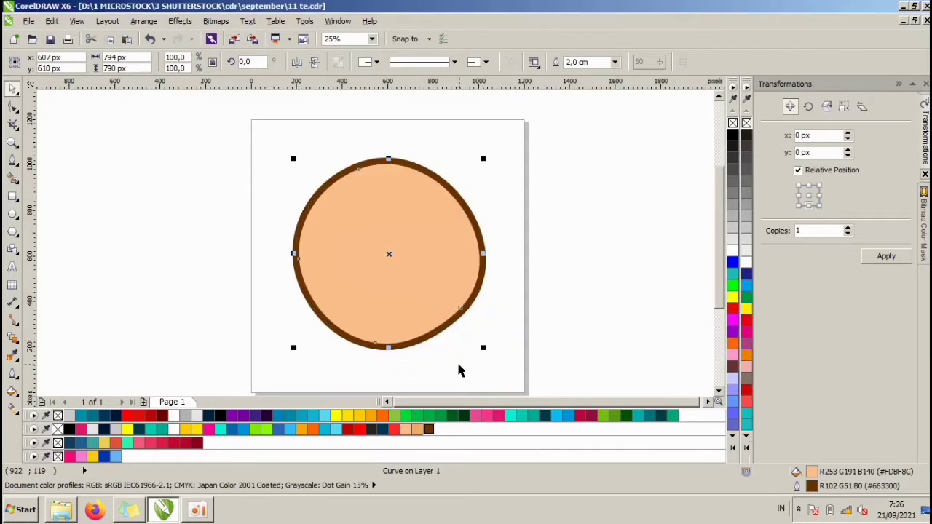
{"action": "left_click", "coordinate": [524, 278]}
{"action": "left_click_drag", "start_coordinate": [424, 260], "coordinate": [424, 258]}
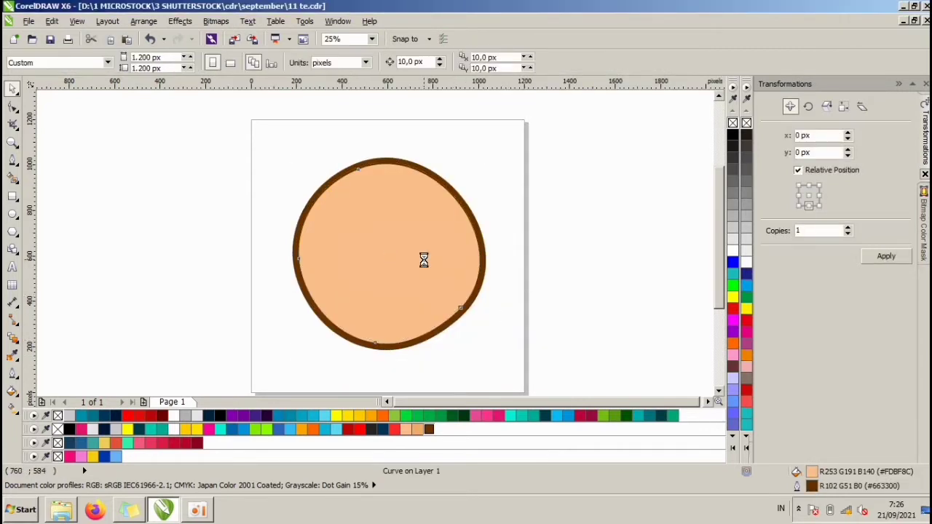
{"action": "left_click", "coordinate": [523, 233]}
Draw a Pen curve just outside the shape's right side, from its upper edge around to the bottom and up into the peach area.
{"action": "left_click", "coordinate": [12, 159]}
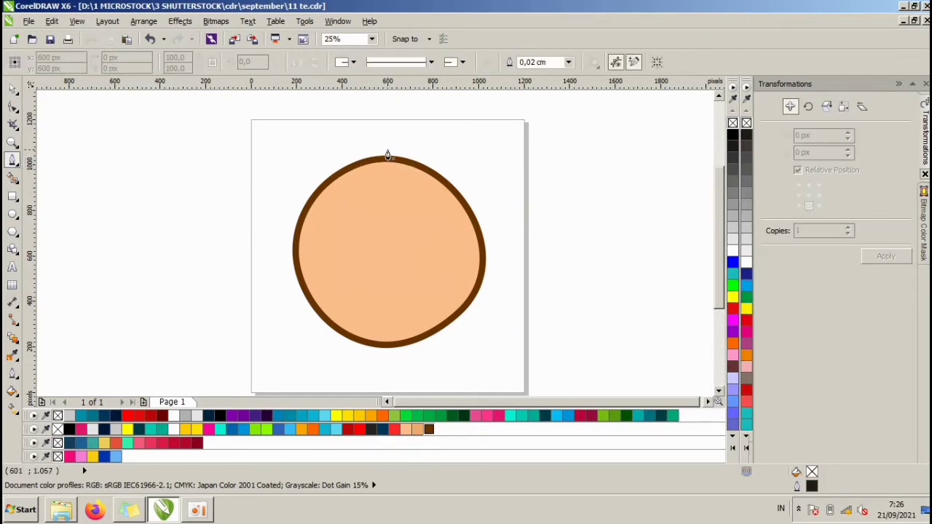
{"action": "scroll", "coordinate": [351, 179], "scroll_direction": "up", "scroll_amount": 1}
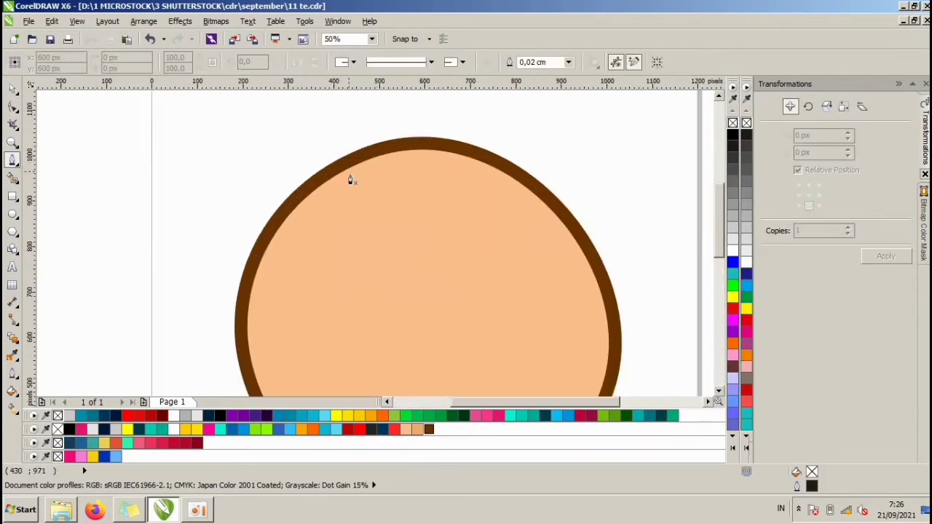
{"action": "scroll", "coordinate": [350, 173], "scroll_direction": "down", "scroll_amount": 1}
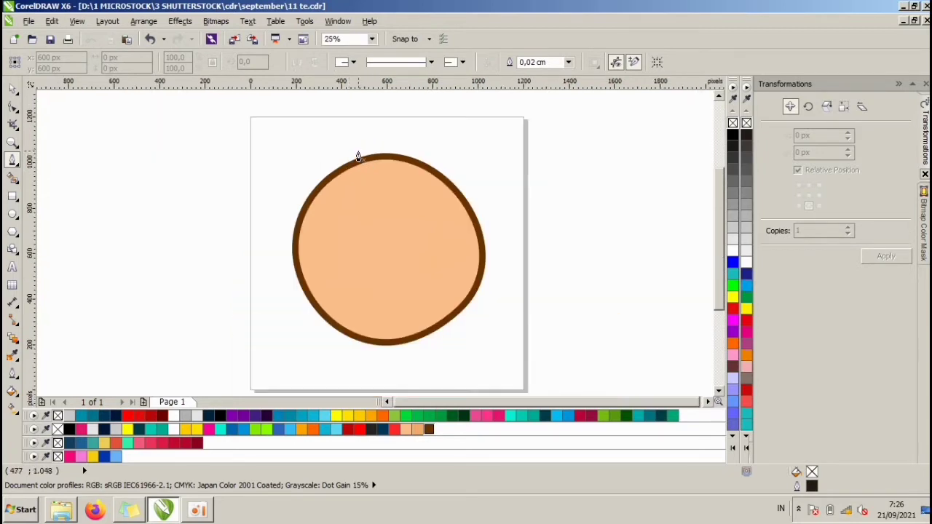
{"action": "left_click", "coordinate": [357, 152]}
{"action": "left_click_drag", "start_coordinate": [456, 176], "coordinate": [486, 210]}
{"action": "key", "text": "space"}
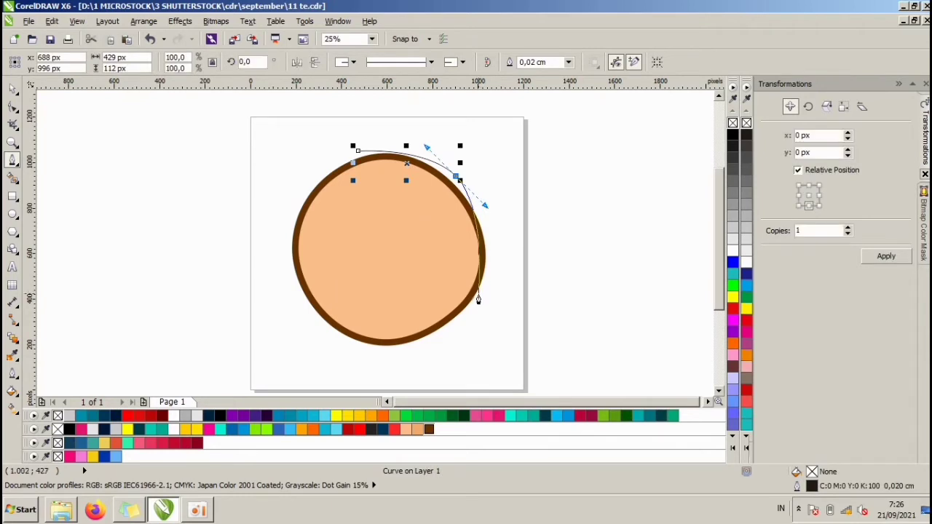
{"action": "key", "text": "space"}
{"action": "left_click_drag", "start_coordinate": [477, 296], "coordinate": [458, 328]}
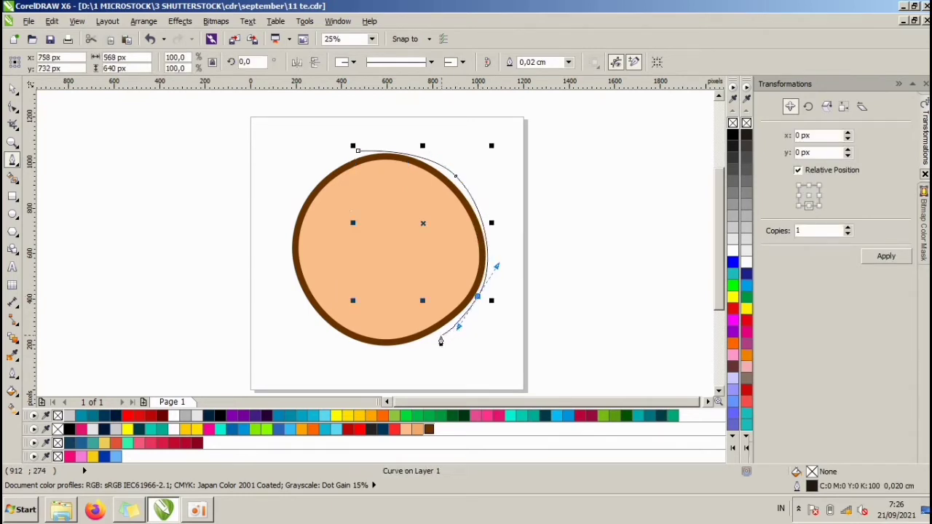
{"action": "left_click_drag", "start_coordinate": [388, 354], "coordinate": [373, 349]}
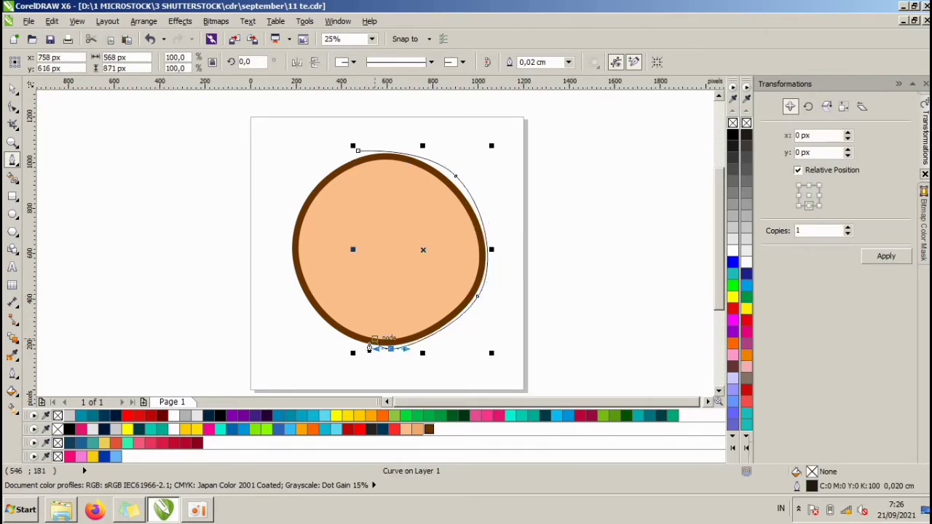
{"action": "scroll", "coordinate": [362, 321], "scroll_direction": "up", "scroll_amount": 1}
{"action": "left_click_drag", "start_coordinate": [356, 294], "coordinate": [355, 254]}
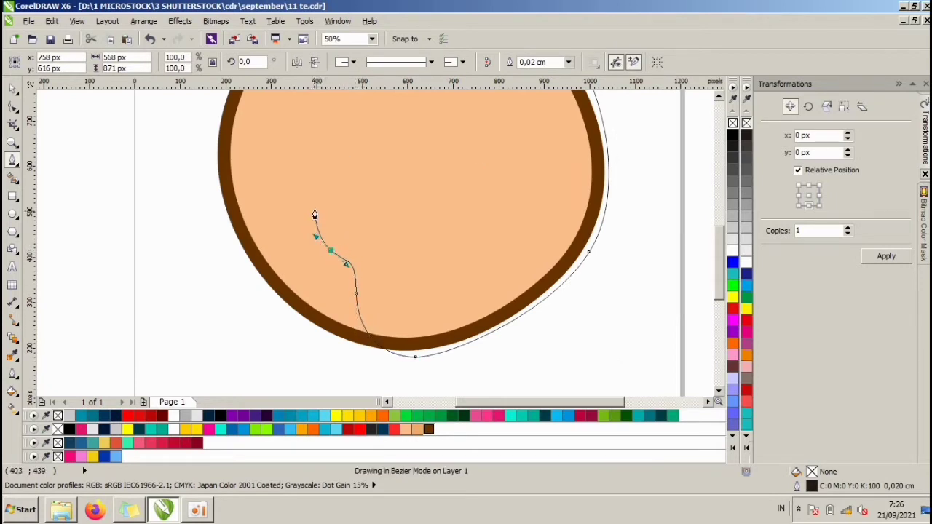
{"action": "left_click_drag", "start_coordinate": [317, 196], "coordinate": [324, 172]}
{"action": "key", "text": "ctrl+z"}
{"action": "key", "text": "ctrl+z"}
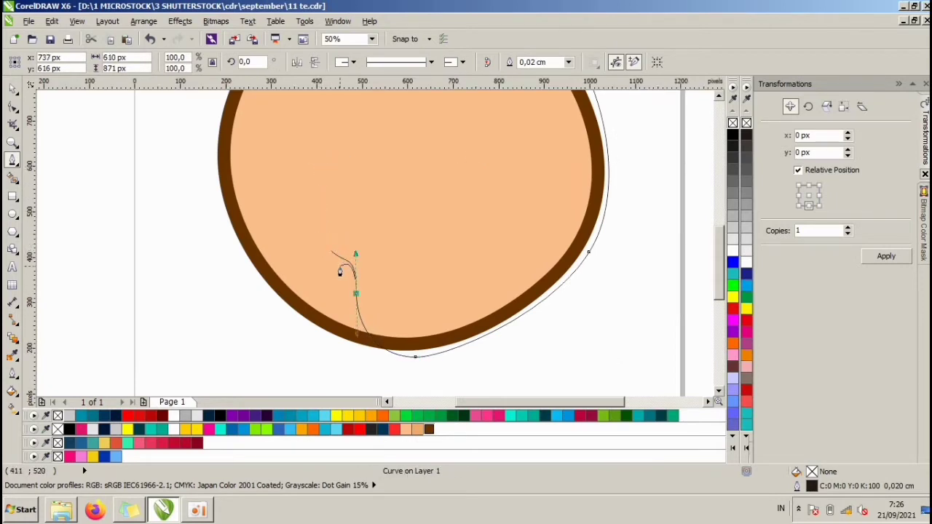
{"action": "left_click_drag", "start_coordinate": [263, 215], "coordinate": [249, 166]}
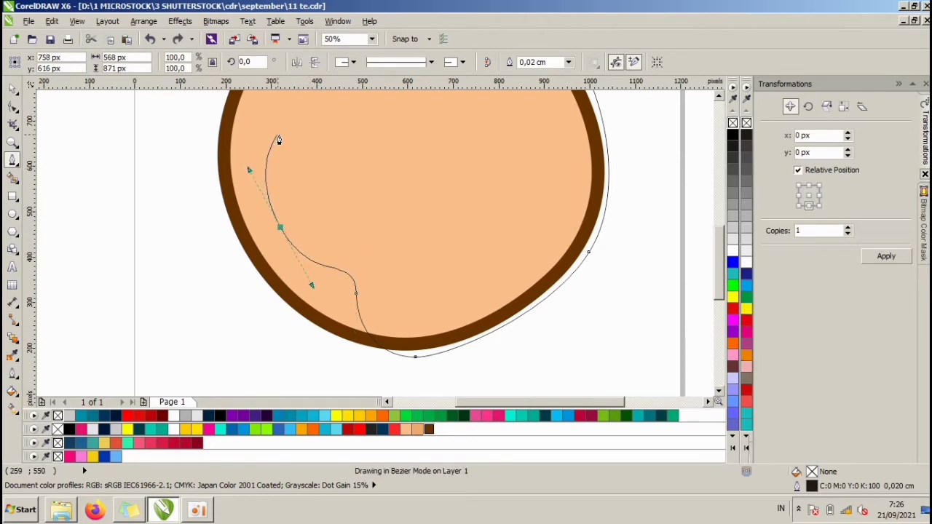
{"action": "key", "text": "ctrl+z"}
Continue the Pen curve in waves up the left side, close it at its starting point and delete the pointed top node.
{"action": "left_click_drag", "start_coordinate": [281, 231], "coordinate": [279, 194]}
{"action": "left_click_drag", "start_coordinate": [299, 147], "coordinate": [286, 113]}
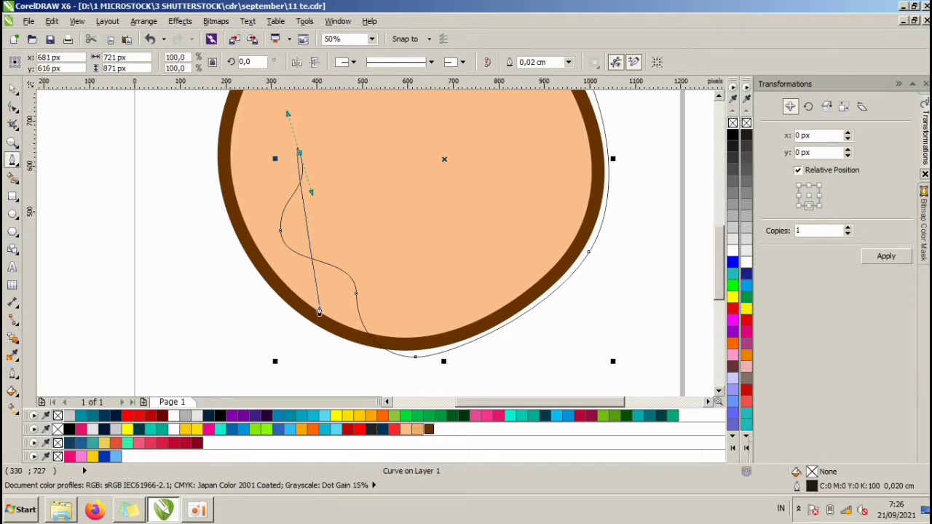
{"action": "scroll", "coordinate": [319, 308], "scroll_direction": "down", "scroll_amount": 1}
{"action": "scroll", "coordinate": [301, 209], "scroll_direction": "up", "scroll_amount": 1}
{"action": "scroll", "coordinate": [302, 209], "scroll_direction": "up", "scroll_amount": 1}
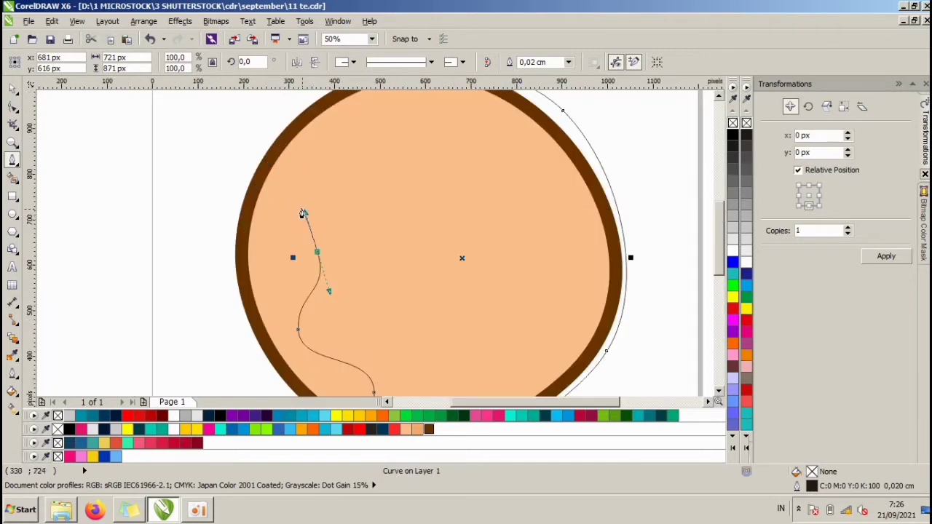
{"action": "left_click_drag", "start_coordinate": [275, 161], "coordinate": [283, 110]}
{"action": "scroll", "coordinate": [306, 221], "scroll_direction": "down", "scroll_amount": 1}
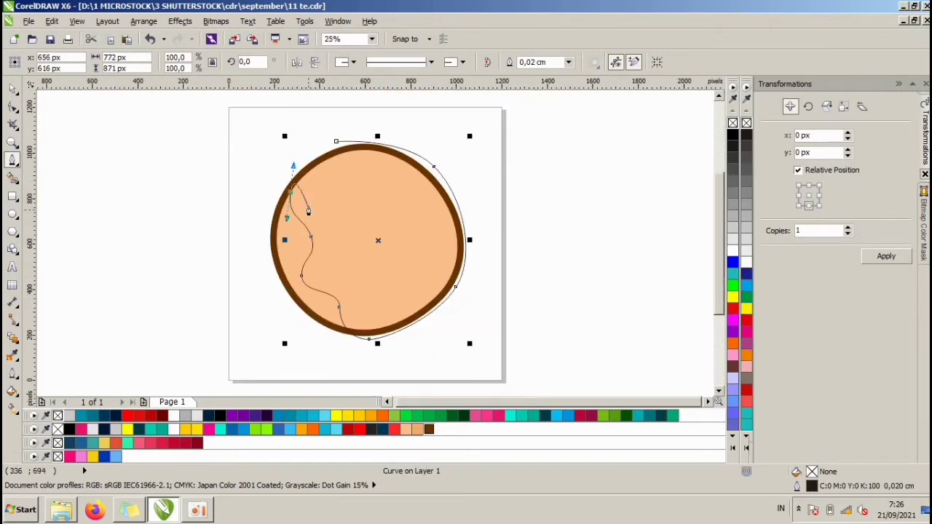
{"action": "left_click", "coordinate": [335, 143]}
{"action": "left_click_drag", "start_coordinate": [336, 144], "coordinate": [309, 157]}
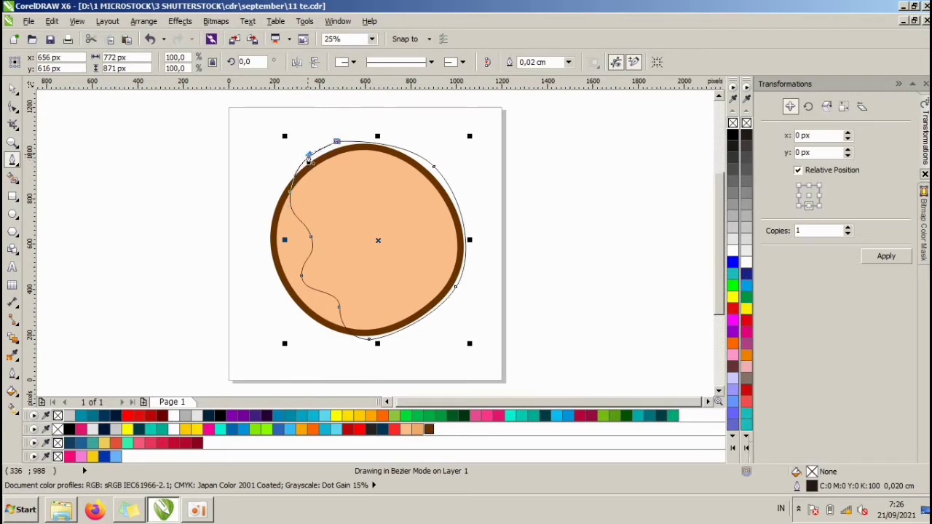
{"action": "left_click", "coordinate": [12, 107]}
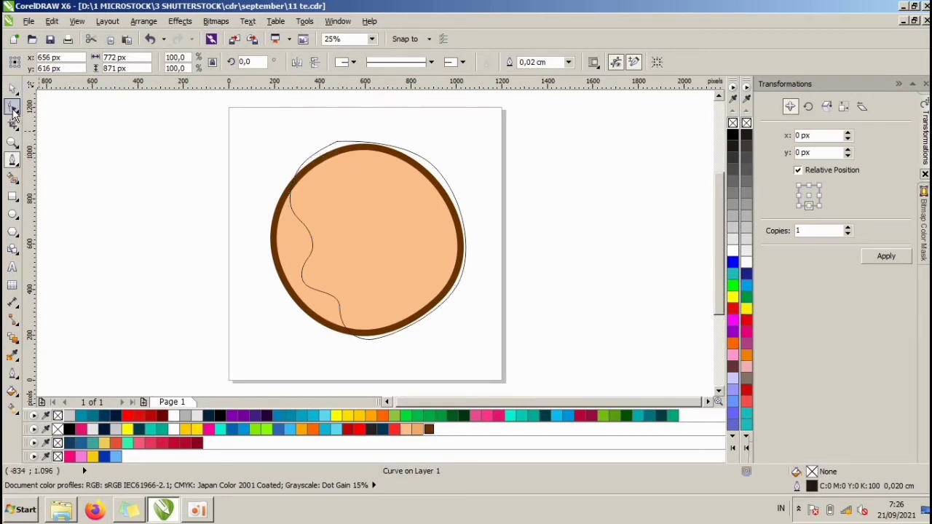
{"action": "double_click", "coordinate": [335, 144]}
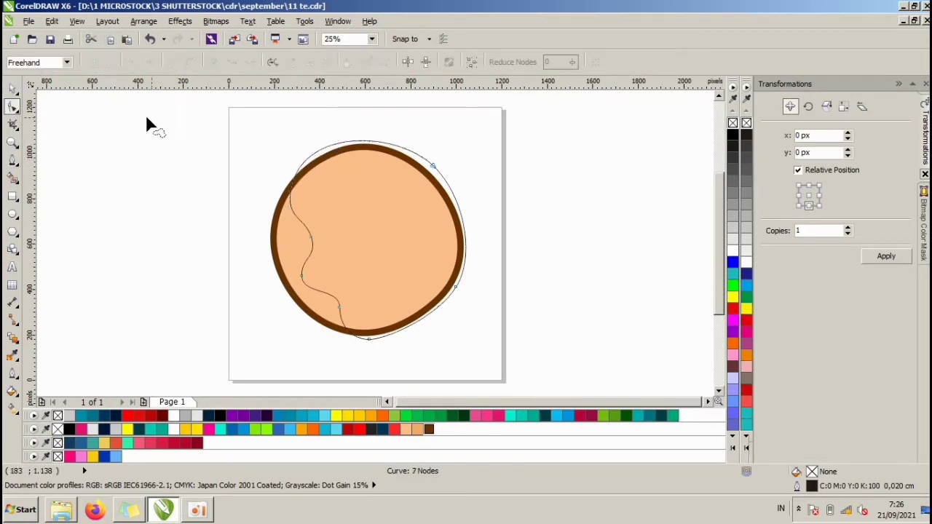
Colour the wavy shape's outline brown #663300 and fill it with pink #FF3388.
{"action": "left_click", "coordinate": [12, 87]}
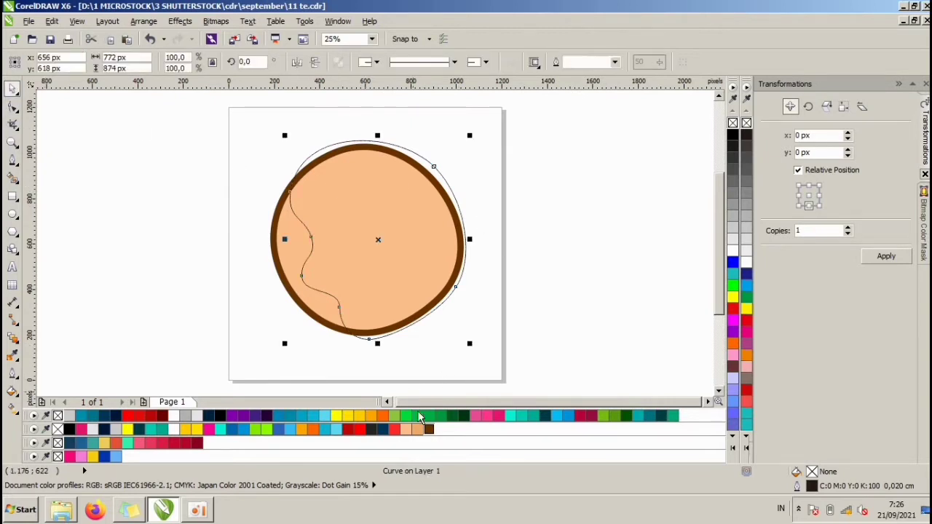
{"action": "right_click", "coordinate": [429, 429]}
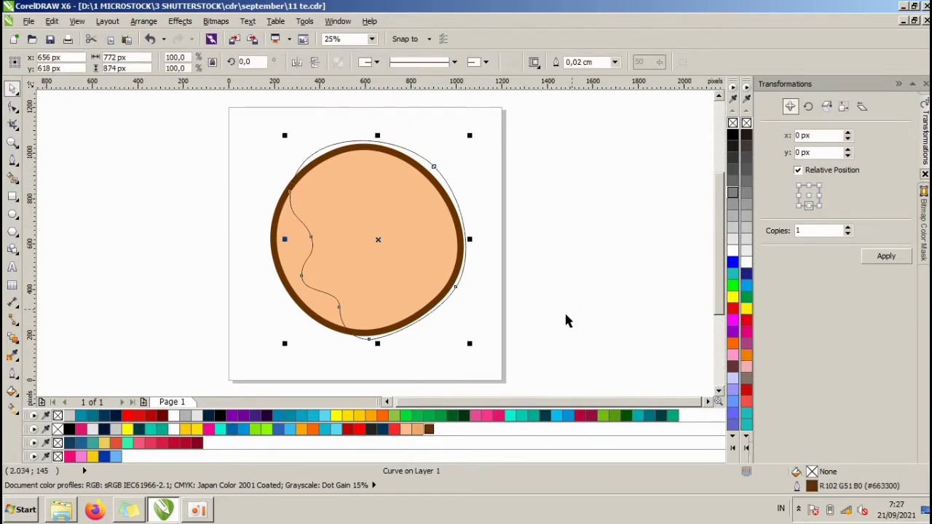
{"action": "left_click", "coordinate": [487, 416]}
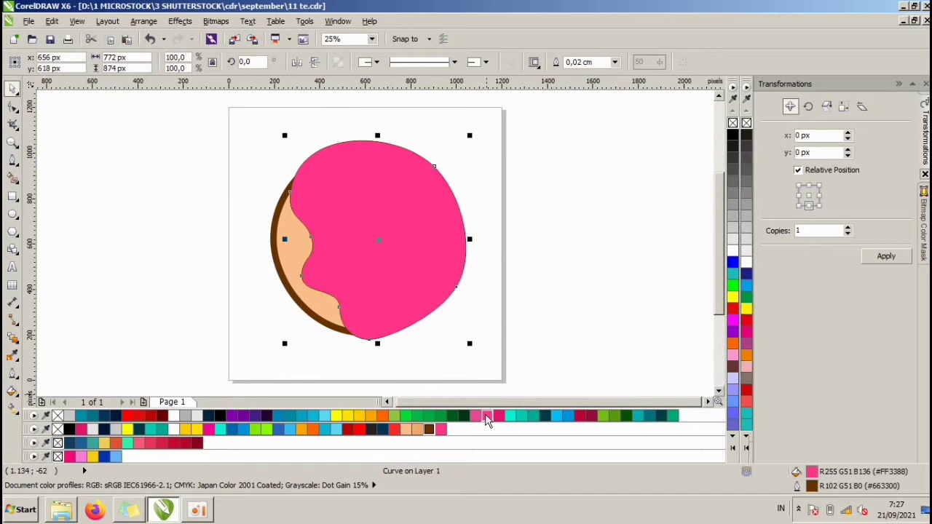
Set the pink shape's outline to 2 cm with rounded corners and line caps, placed behind the fill and scaled with the image.
{"action": "double_click", "coordinate": [812, 486]}
{"action": "left_click", "coordinate": [391, 175]}
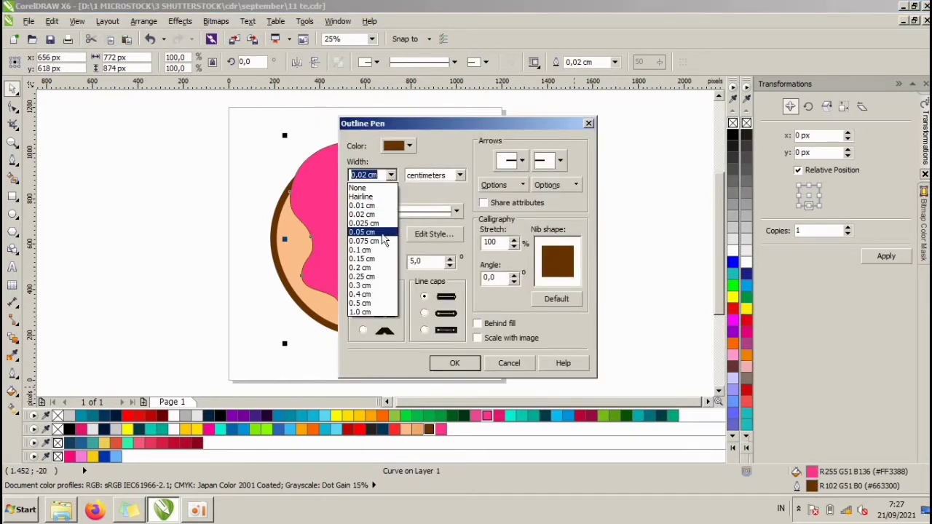
{"action": "left_click", "coordinate": [361, 313]}
{"action": "type", "text": "2"}
{"action": "left_click", "coordinate": [487, 325]}
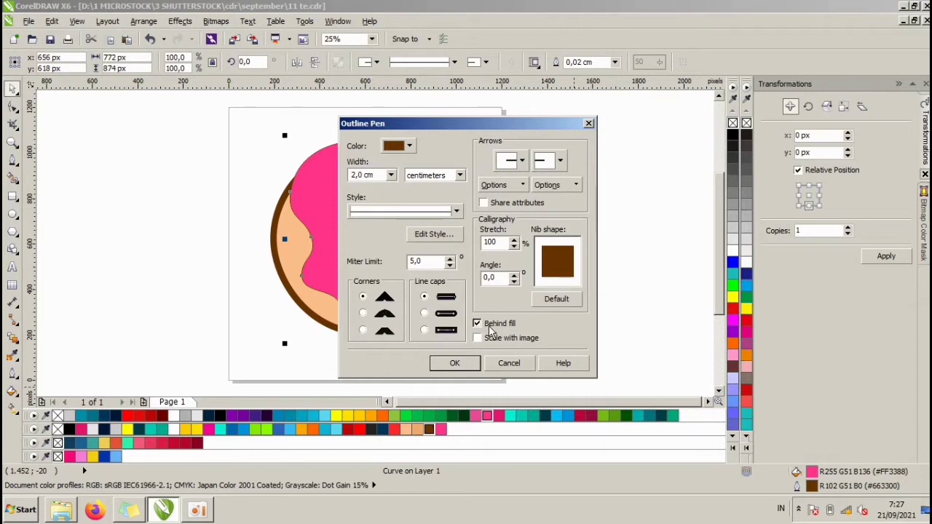
{"action": "left_click", "coordinate": [362, 314]}
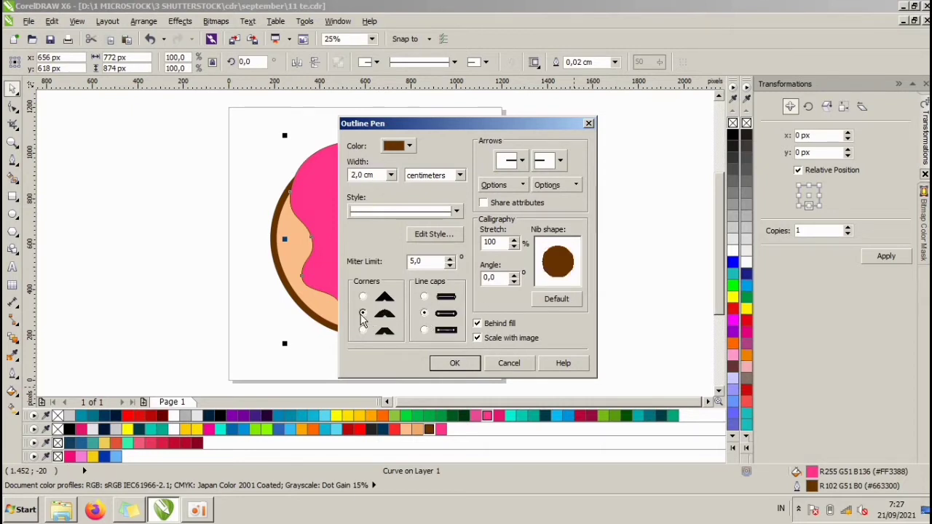
{"action": "left_click", "coordinate": [454, 363]}
Scale the pink shape down proportionally about its centre to about 728 × 824 px and deselect it.
{"action": "left_click", "coordinate": [427, 252]}
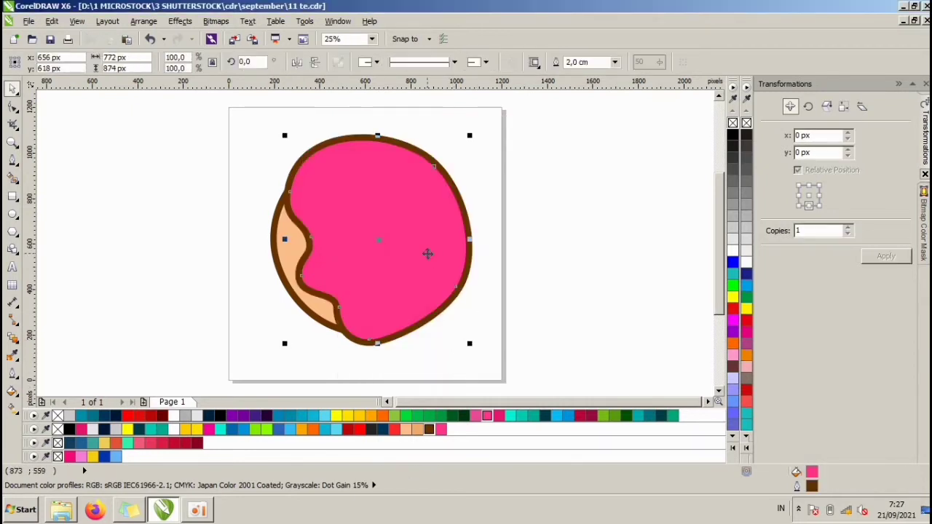
{"action": "left_click_drag", "start_coordinate": [470, 138], "coordinate": [467, 141]}
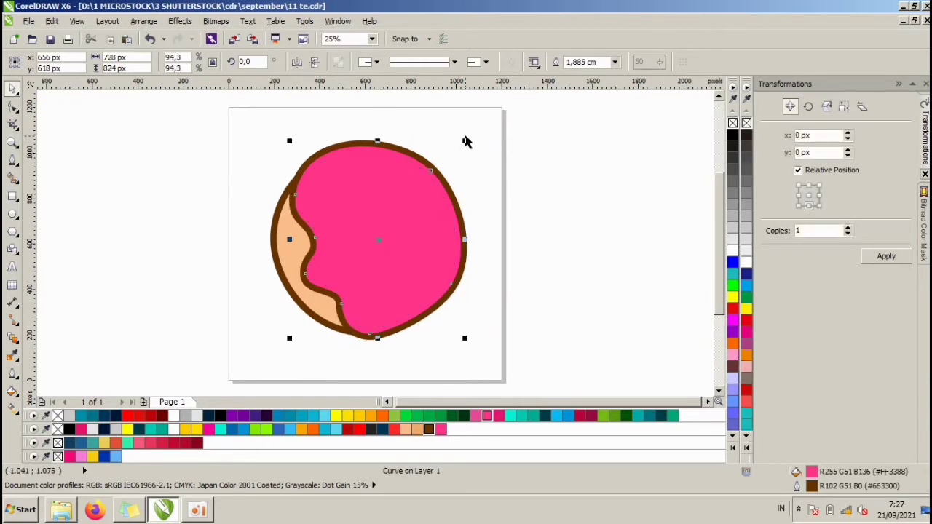
{"action": "left_click", "coordinate": [506, 198]}
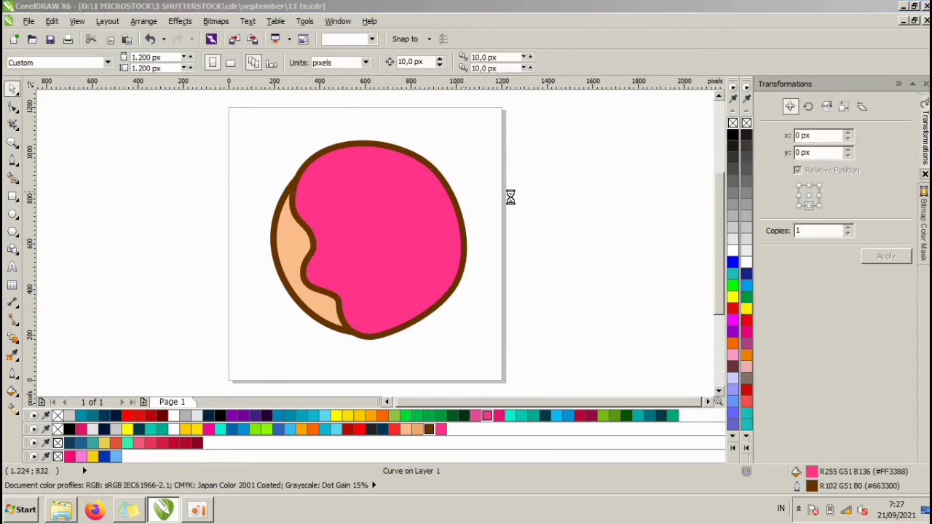
{"action": "key", "text": "ctrl+j"}
{"action": "left_click", "coordinate": [590, 389]}
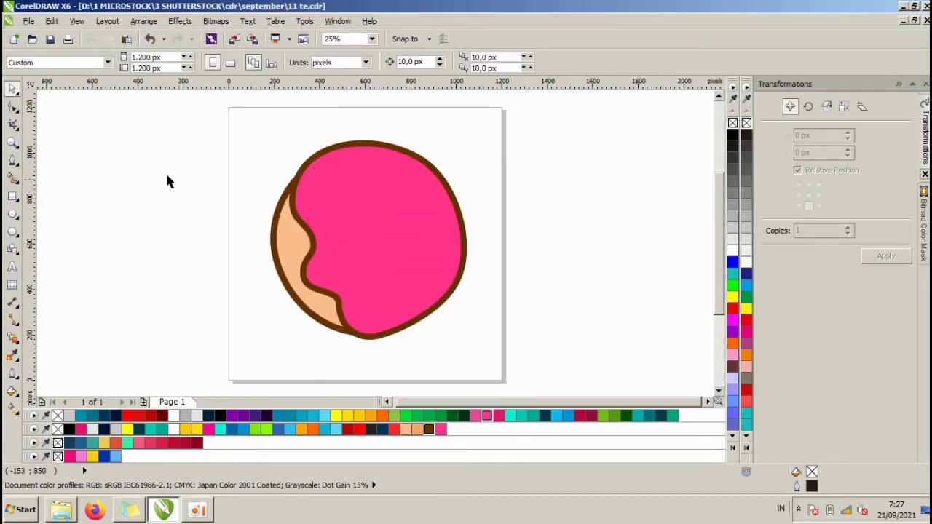
Draw a closed rounded Pen curve about 312 × 326 px in the middle of the pink shape.
{"action": "left_click", "coordinate": [12, 159]}
{"action": "scroll", "coordinate": [416, 223], "scroll_direction": "up", "scroll_amount": 1}
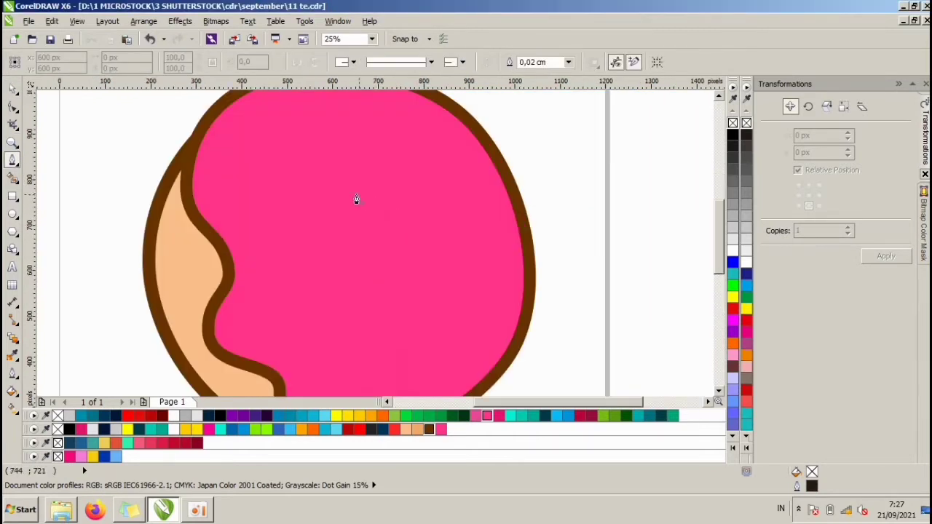
{"action": "left_click_drag", "start_coordinate": [415, 217], "coordinate": [438, 256]}
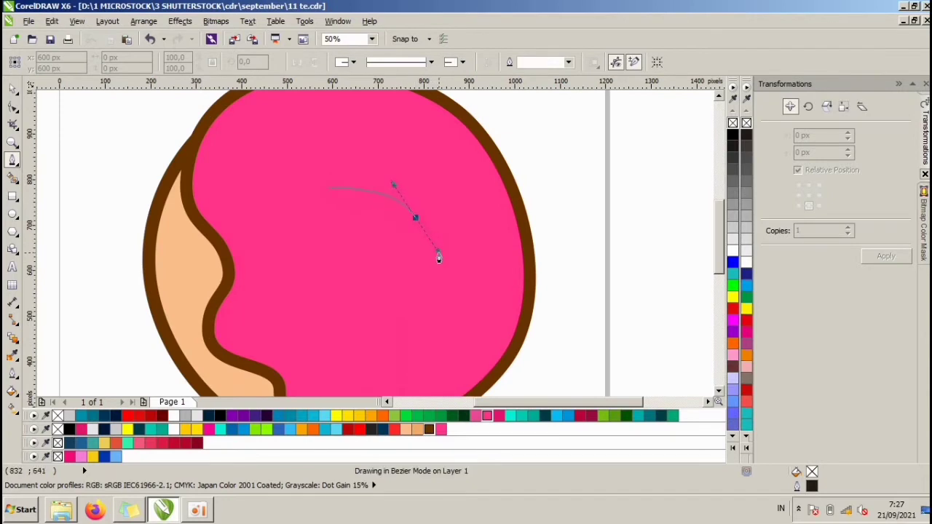
{"action": "left_click_drag", "start_coordinate": [409, 315], "coordinate": [375, 340]}
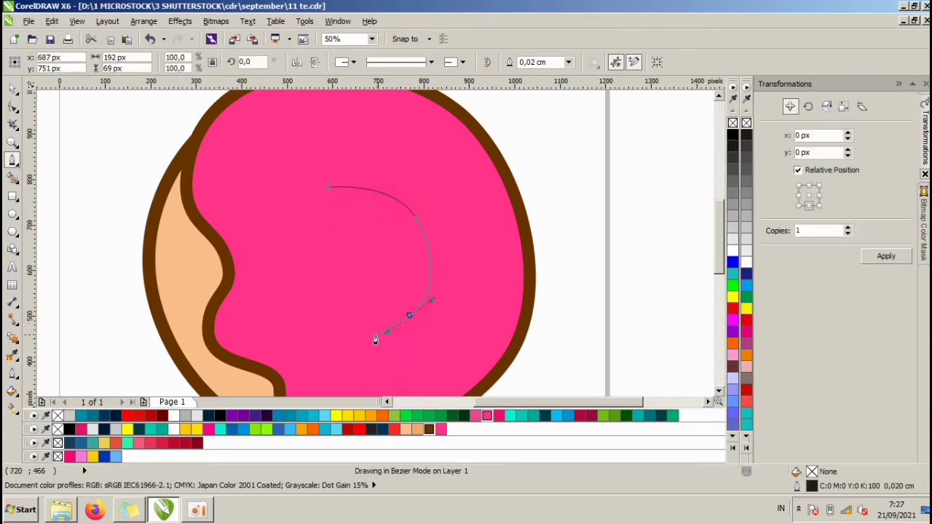
{"action": "left_click_drag", "start_coordinate": [285, 288], "coordinate": [270, 245]}
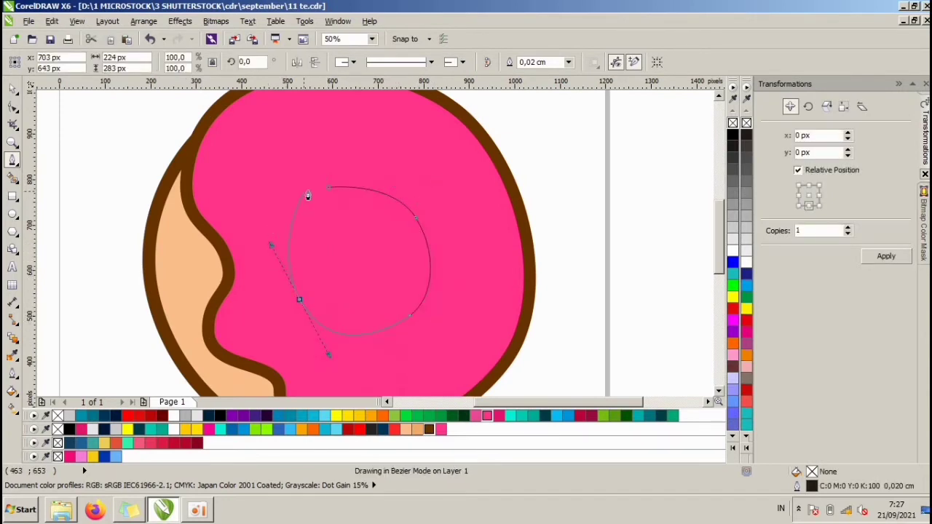
{"action": "left_click", "coordinate": [328, 191]}
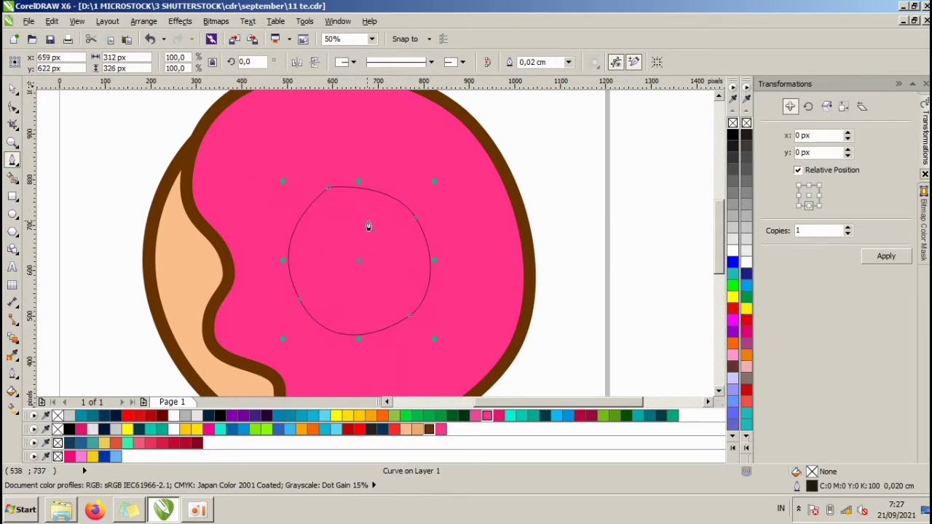
Smooth the inner curve by deleting the pointed node at its top where it was closed.
{"action": "scroll", "coordinate": [370, 223], "scroll_direction": "down", "scroll_amount": 1}
{"action": "left_click", "coordinate": [12, 107]}
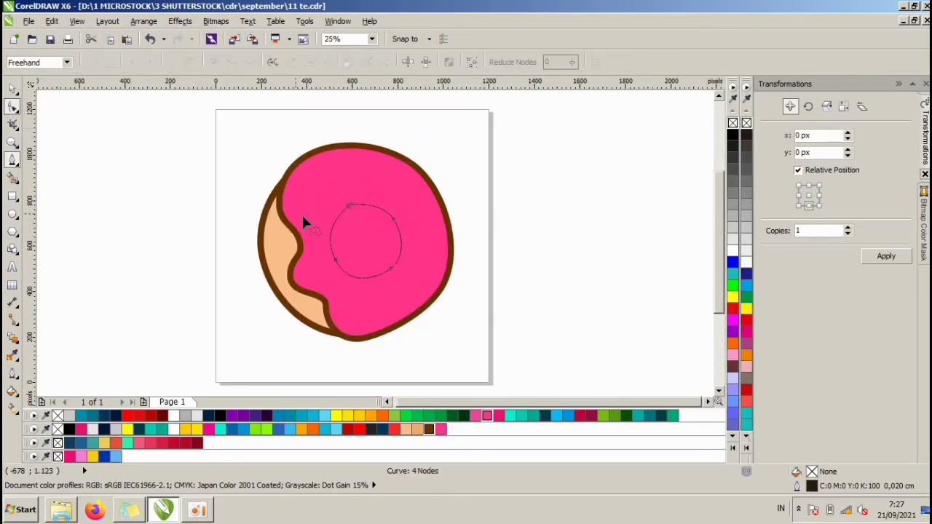
{"action": "double_click", "coordinate": [347, 206]}
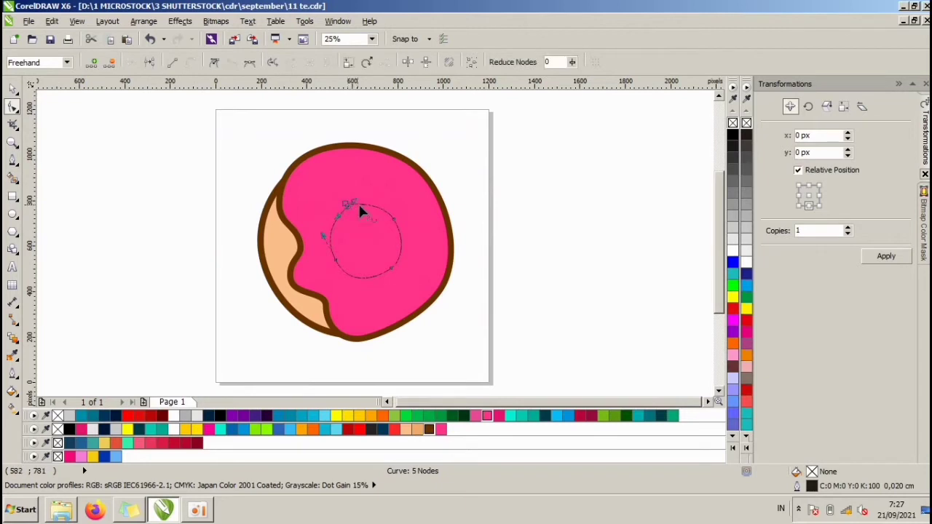
{"action": "double_click", "coordinate": [349, 205]}
{"action": "scroll", "coordinate": [349, 203], "scroll_direction": "up", "scroll_amount": 1}
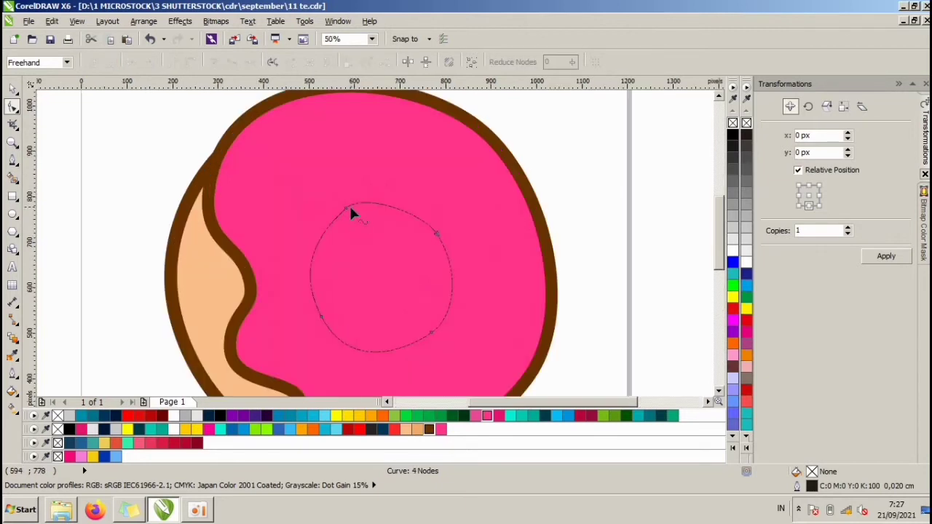
{"action": "double_click", "coordinate": [345, 207]}
Enlarge the inner curve proportionally to about 330 × 346 px and position it at about x 668, y 644 px.
{"action": "left_click", "coordinate": [12, 88]}
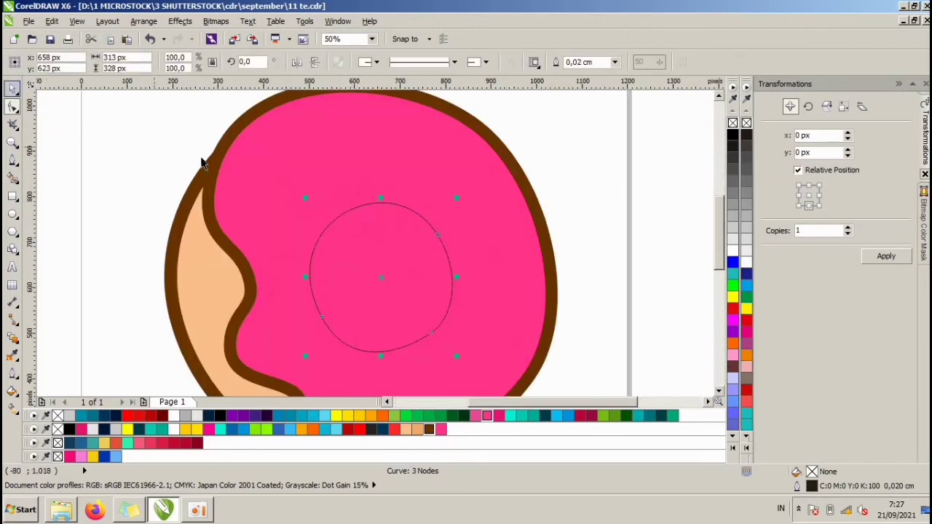
{"action": "left_click_drag", "start_coordinate": [458, 198], "coordinate": [465, 191]}
{"action": "left_click_drag", "start_coordinate": [414, 226], "coordinate": [426, 231]}
{"action": "scroll", "coordinate": [426, 230], "scroll_direction": "down", "scroll_amount": 1}
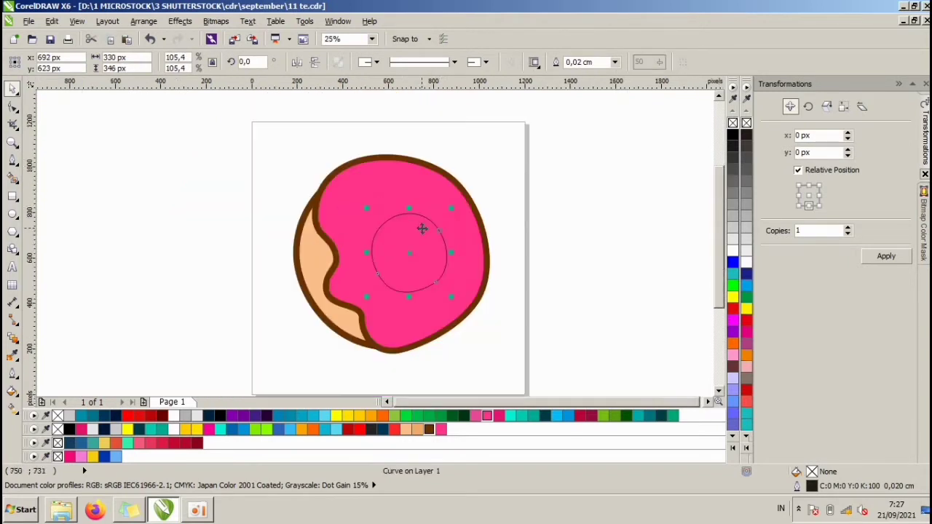
{"action": "left_click", "coordinate": [509, 182]}
{"action": "left_click", "coordinate": [433, 246]}
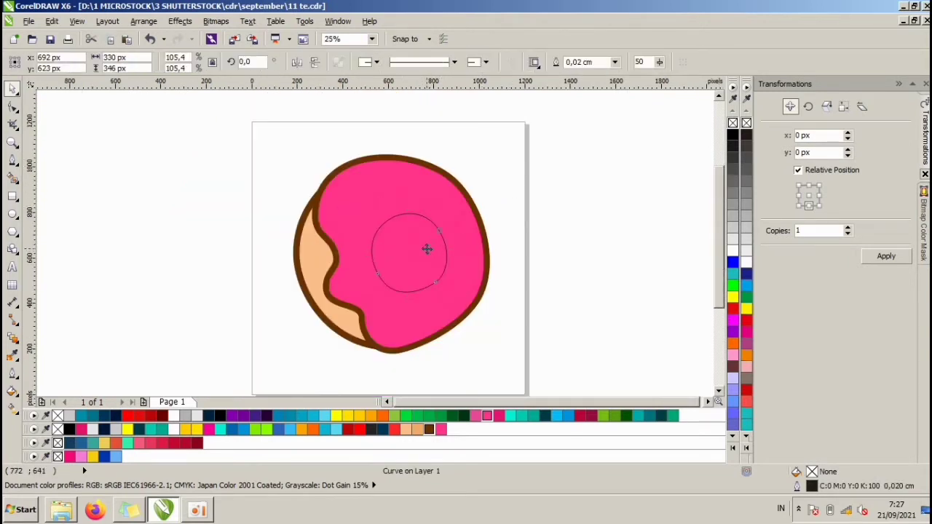
{"action": "left_click_drag", "start_coordinate": [422, 244], "coordinate": [421, 243]}
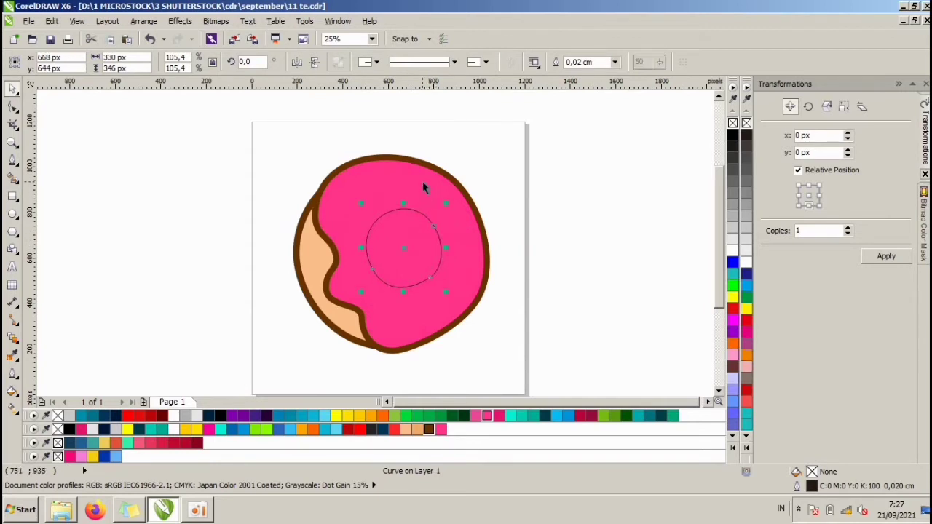
Trim a hole out of the pink shape with the rounded inner curve.
{"action": "left_click", "coordinate": [423, 180], "text": "shift"}
{"action": "left_click", "coordinate": [437, 62]}
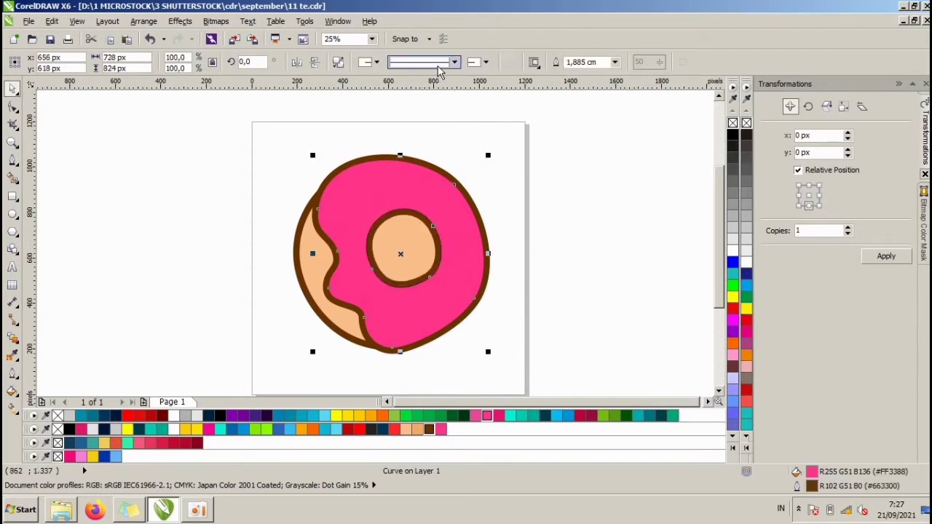
{"action": "left_click", "coordinate": [467, 181]}
{"action": "left_click", "coordinate": [416, 211]}
{"action": "left_click", "coordinate": [312, 245], "text": "shift"}
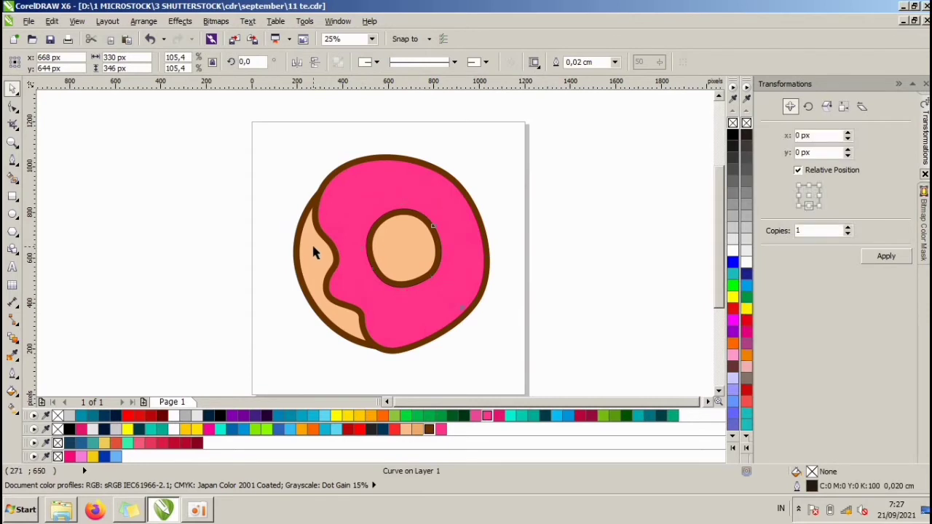
{"action": "left_click", "coordinate": [437, 66]}
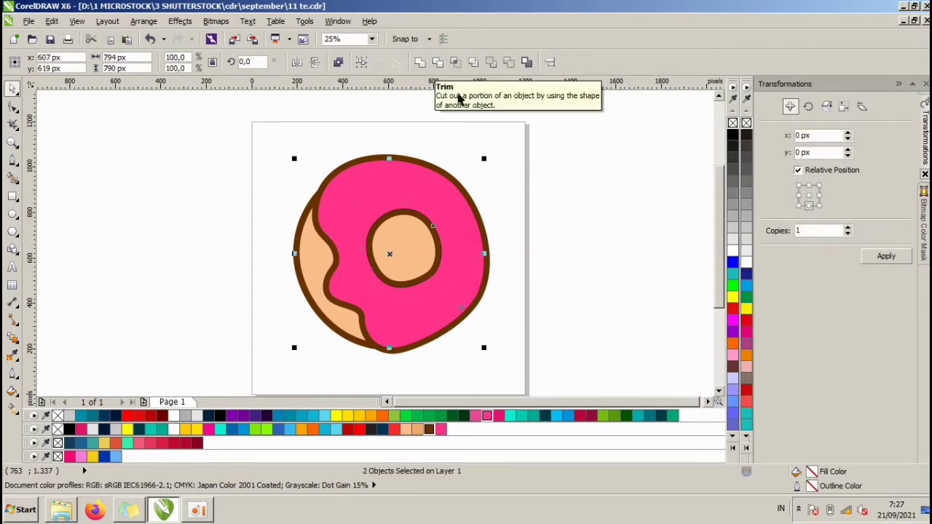
{"action": "left_click", "coordinate": [505, 134]}
Move the inner curve down and to the left of the pink hole and trim the peach shape with it.
{"action": "left_click_drag", "start_coordinate": [412, 234], "coordinate": [381, 248]}
{"action": "left_click", "coordinate": [313, 249], "text": "shift"}
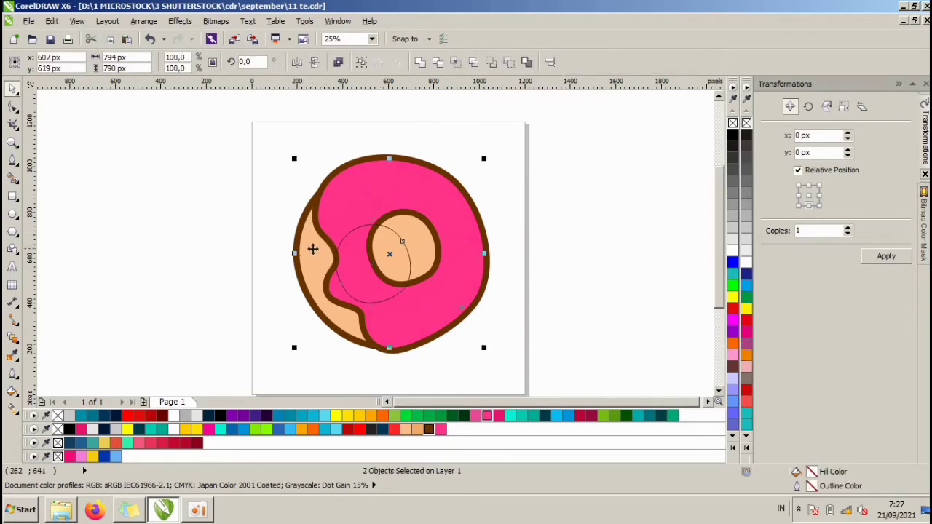
{"action": "left_click", "coordinate": [437, 62]}
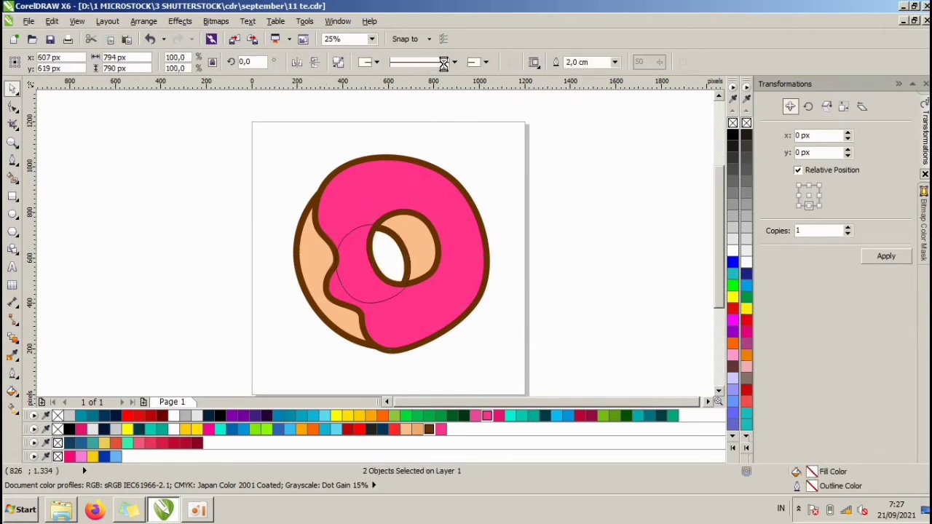
Delete the leftover thin rounded curve used for trimming, keeping the peach and pink shapes.
{"action": "left_click", "coordinate": [512, 179]}
{"action": "left_click", "coordinate": [397, 247]}
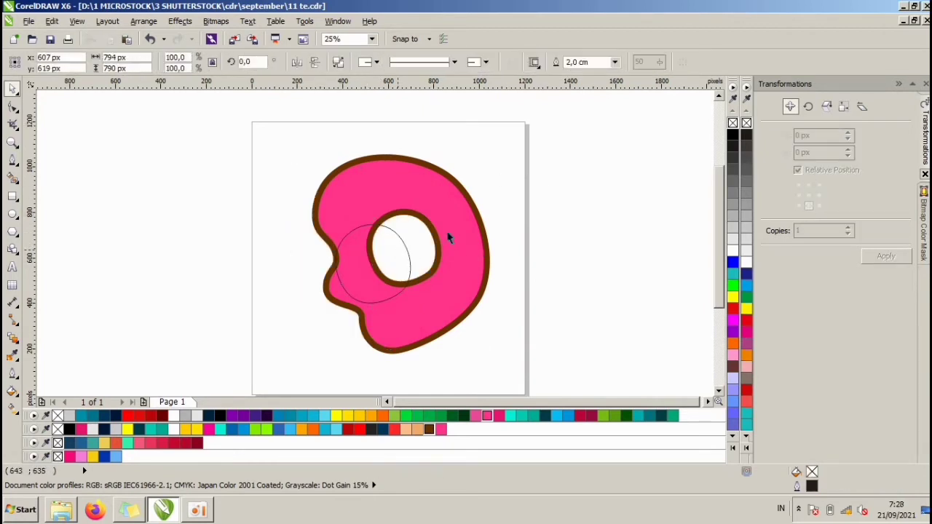
{"action": "left_click", "coordinate": [363, 225]}
{"action": "key", "text": "Delete"}
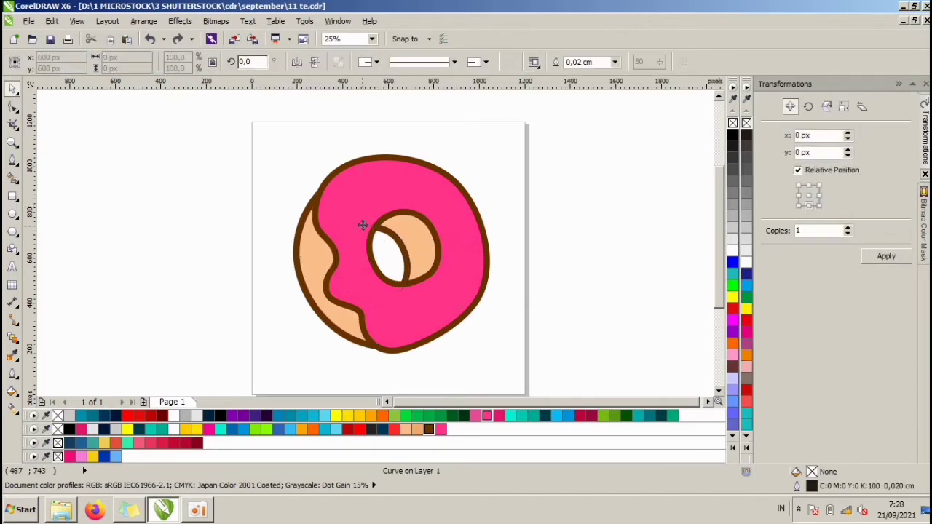
Select the whole doughnut and move it slightly down on the page.
{"action": "left_click_drag", "start_coordinate": [497, 120], "coordinate": [288, 364]}
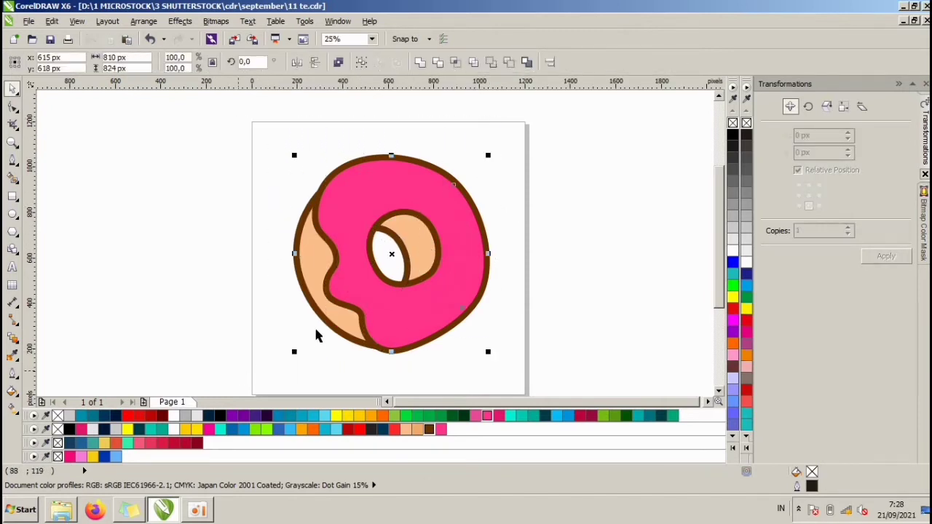
{"action": "left_click_drag", "start_coordinate": [442, 231], "coordinate": [442, 236]}
{"action": "left_click", "coordinate": [522, 225]}
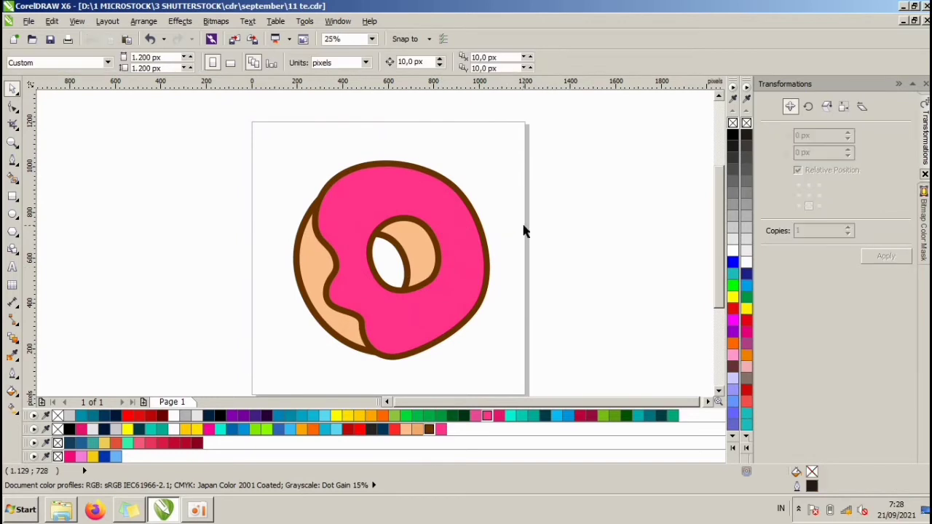
Draw a closed wavy Bezier curve, about 429 × 855 px, running down the peach side and closing across the pink icing.
{"action": "left_click", "coordinate": [12, 160]}
{"action": "left_click", "coordinate": [83, 160]}
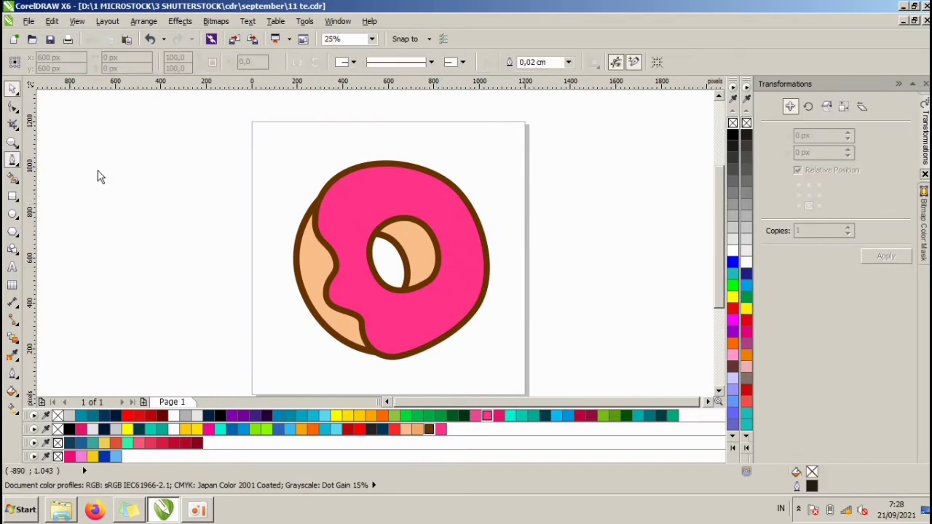
{"action": "scroll", "coordinate": [328, 280], "scroll_direction": "up", "scroll_amount": 1}
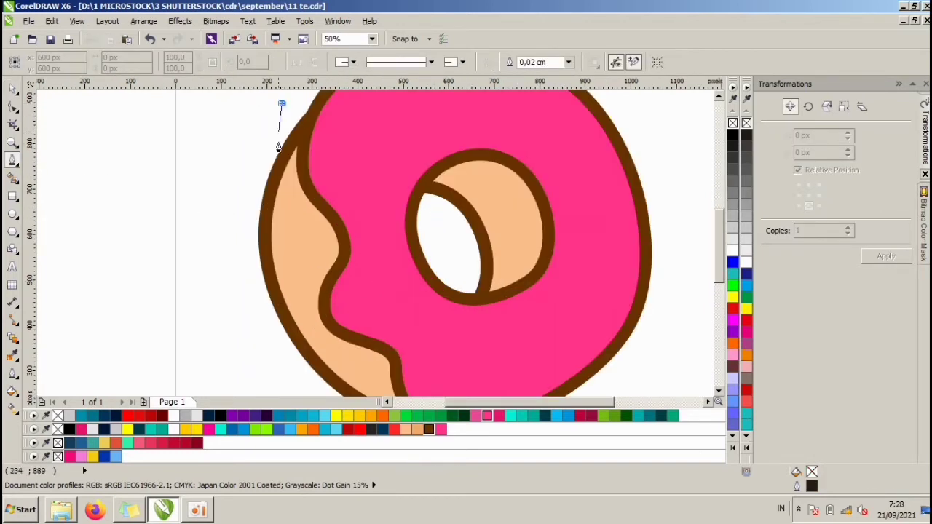
{"action": "left_click_drag", "start_coordinate": [290, 210], "coordinate": [314, 251]}
{"action": "left_click_drag", "start_coordinate": [307, 283], "coordinate": [300, 312]}
{"action": "left_click_drag", "start_coordinate": [327, 345], "coordinate": [338, 360]}
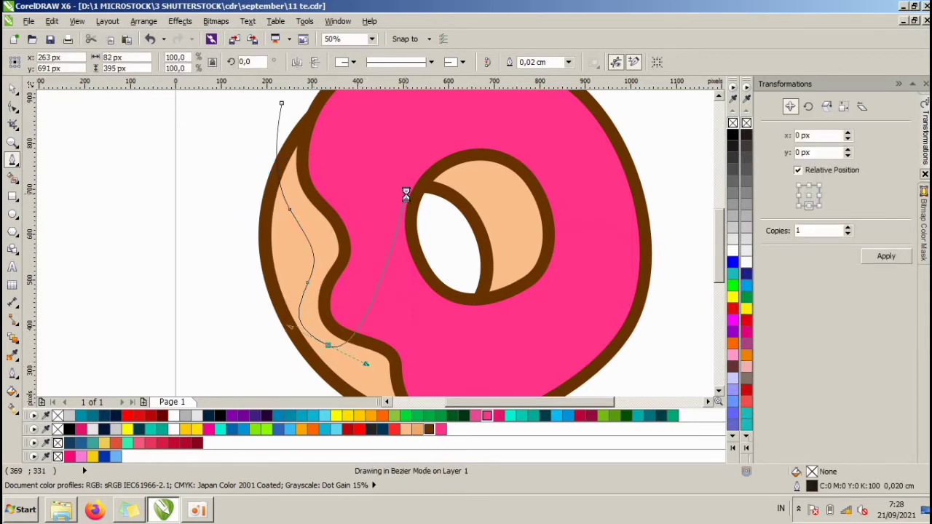
{"action": "scroll", "coordinate": [405, 194], "scroll_direction": "down", "scroll_amount": 1}
{"action": "left_click", "coordinate": [402, 300]}
{"action": "left_click_drag", "start_coordinate": [404, 329], "coordinate": [404, 331]}
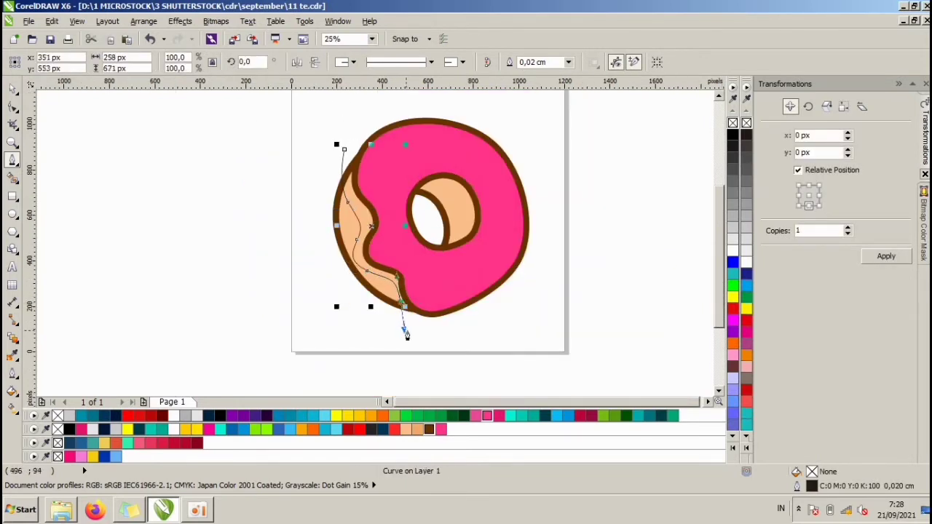
{"action": "left_click", "coordinate": [378, 137]}
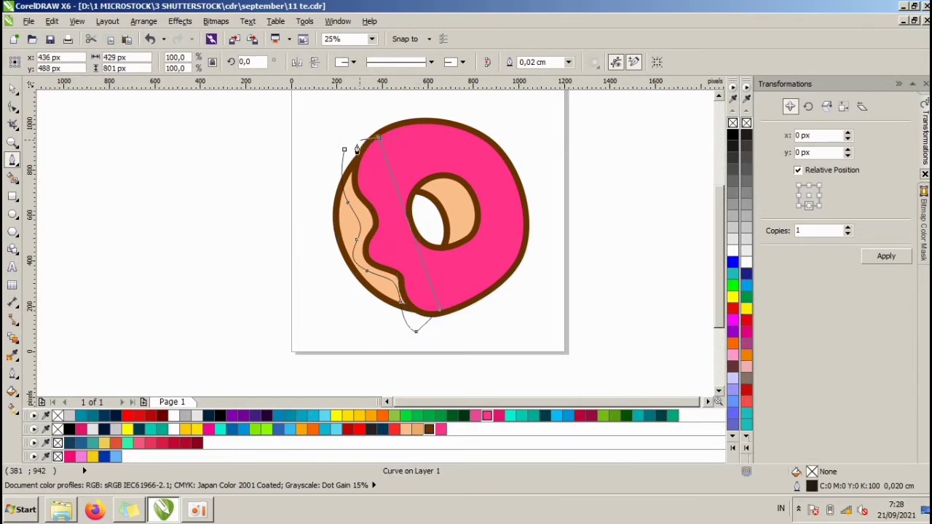
Move the wavy curve right and slightly down to about x 459, y 506 px.
{"action": "left_click", "coordinate": [12, 88]}
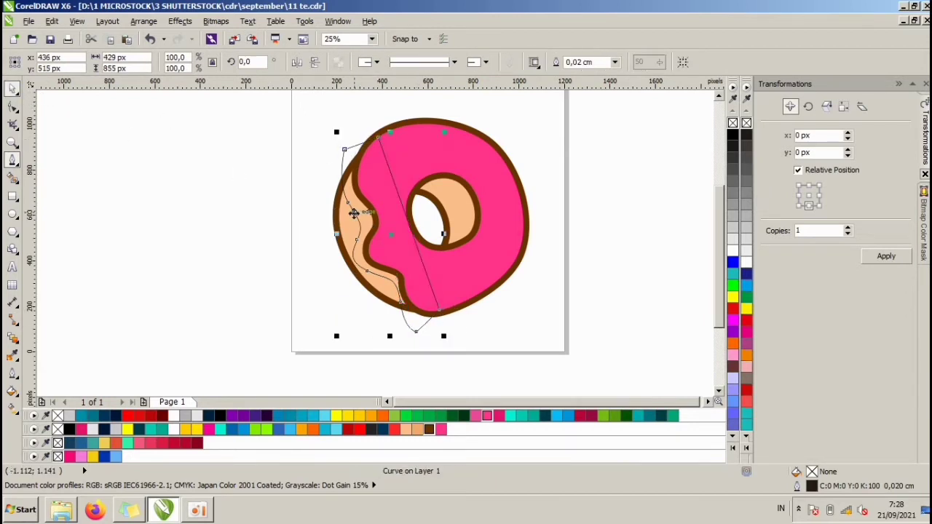
{"action": "scroll", "coordinate": [355, 204], "scroll_direction": "up", "scroll_amount": 1}
{"action": "left_click_drag", "start_coordinate": [346, 200], "coordinate": [355, 203]}
{"action": "key", "text": "ctrl+z"}
{"action": "left_click_drag", "start_coordinate": [333, 136], "coordinate": [349, 122]}
{"action": "left_click", "coordinate": [343, 118]}
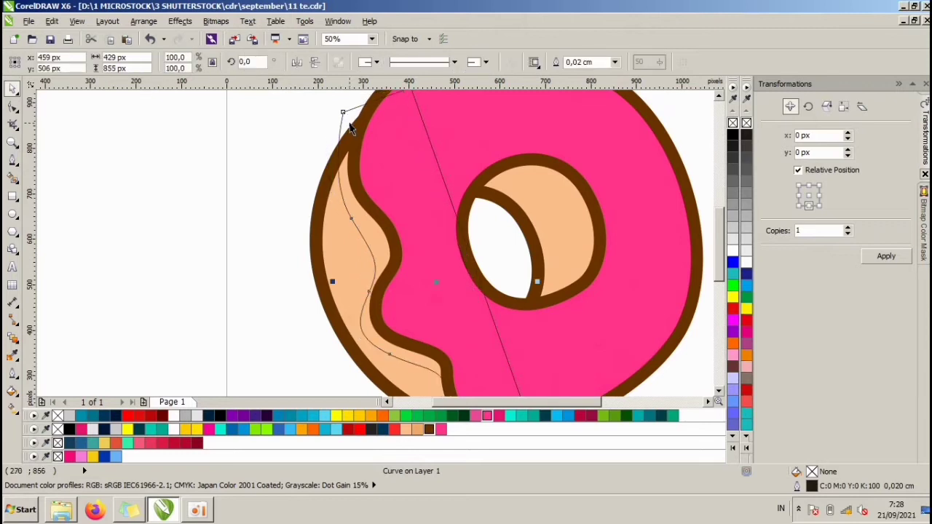
Reshape the wavy curve by moving its lowest peach-side node and its middle node to the left, away from the icing edge.
{"action": "scroll", "coordinate": [402, 214], "scroll_direction": "down", "scroll_amount": 2}
{"action": "scroll", "coordinate": [358, 238], "scroll_direction": "up", "scroll_amount": 2}
{"action": "left_click", "coordinate": [13, 106]}
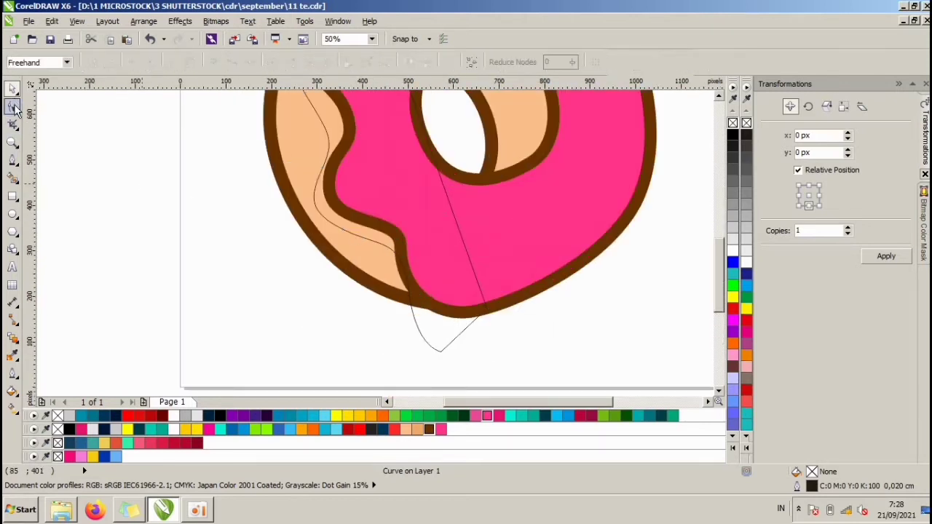
{"action": "left_click", "coordinate": [440, 353]}
{"action": "scroll", "coordinate": [412, 302], "scroll_direction": "up", "scroll_amount": 2}
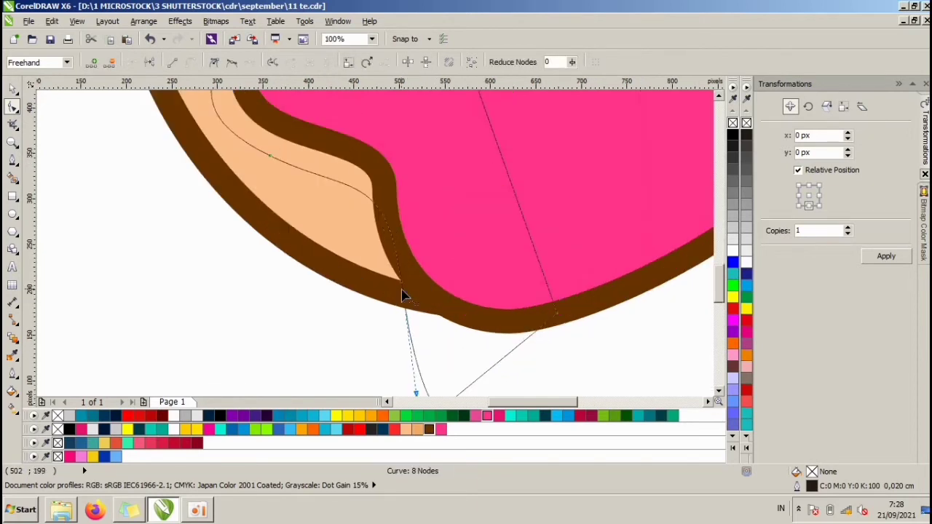
{"action": "left_click_drag", "start_coordinate": [405, 290], "coordinate": [368, 305]}
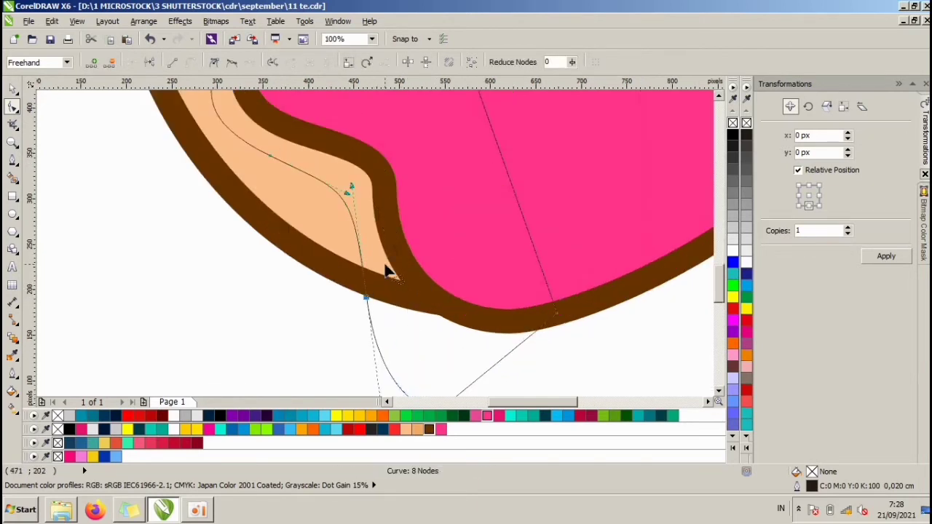
{"action": "scroll", "coordinate": [387, 266], "scroll_direction": "down", "scroll_amount": 2}
{"action": "scroll", "coordinate": [378, 270], "scroll_direction": "down", "scroll_amount": 1}
{"action": "scroll", "coordinate": [386, 254], "scroll_direction": "up", "scroll_amount": 3}
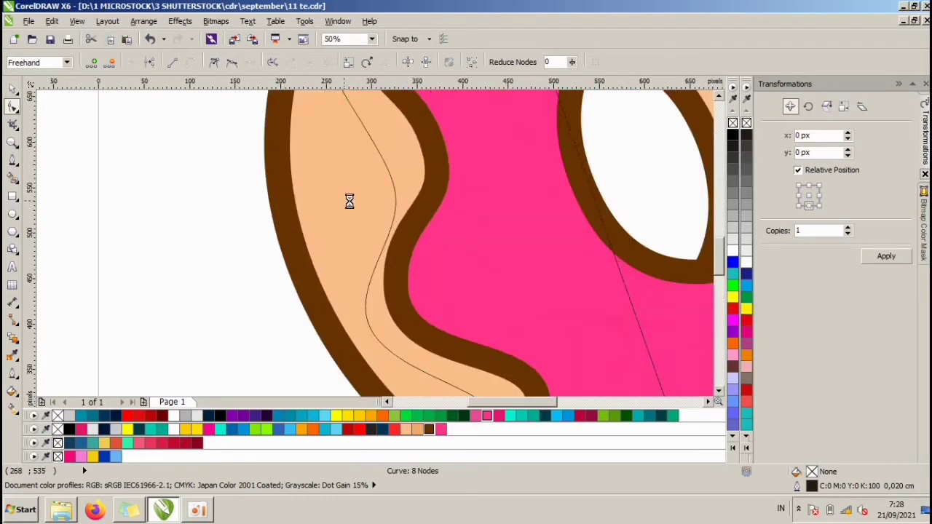
{"action": "left_click_drag", "start_coordinate": [386, 255], "coordinate": [375, 228]}
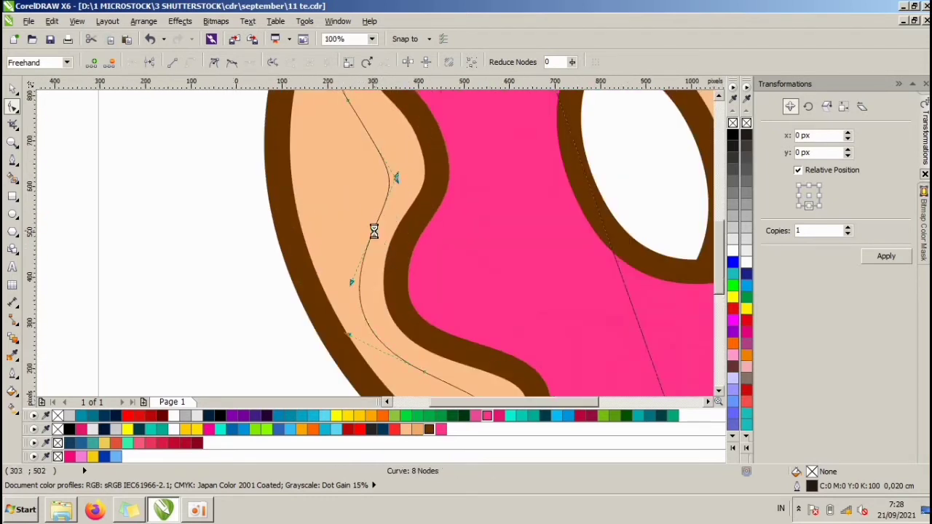
{"action": "scroll", "coordinate": [374, 229], "scroll_direction": "down", "scroll_amount": 1}
Intersect the wavy curve with the peach shape and delete the leftover thin curve.
{"action": "left_click", "coordinate": [12, 88]}
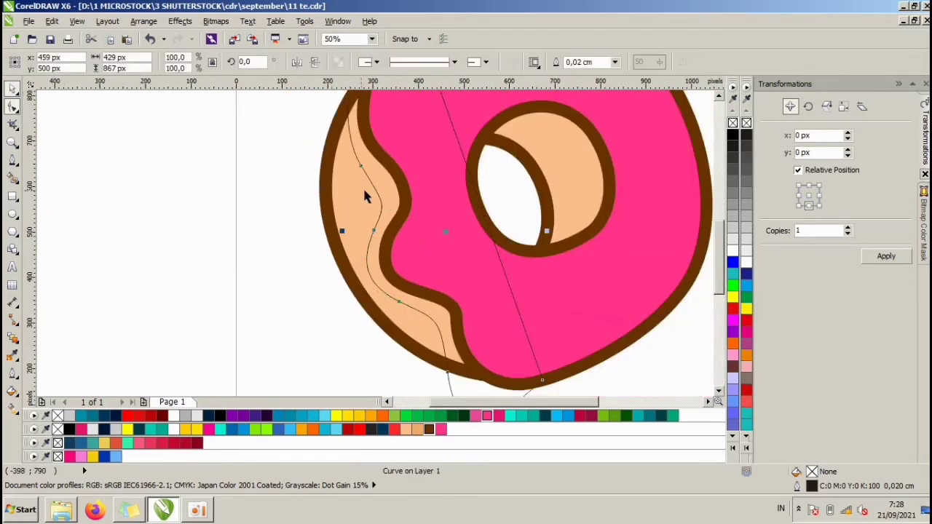
{"action": "left_click", "coordinate": [348, 193], "text": "shift"}
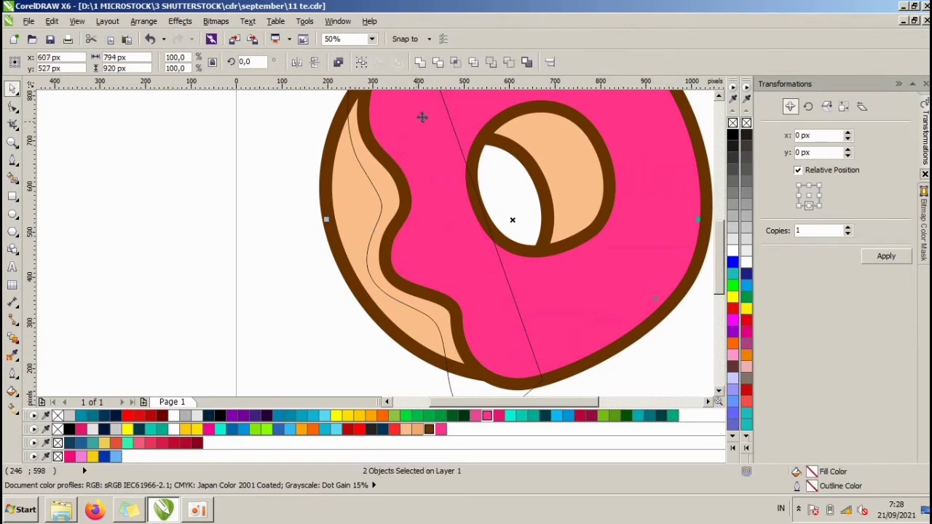
{"action": "left_click", "coordinate": [456, 63]}
{"action": "scroll", "coordinate": [368, 161], "scroll_direction": "down", "scroll_amount": 1}
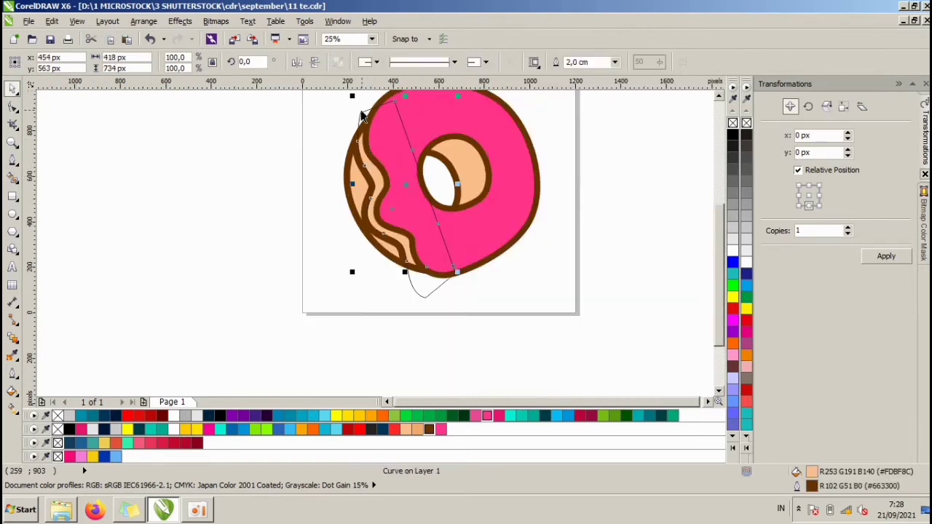
{"action": "key", "text": "Delete"}
{"action": "left_click", "coordinate": [377, 173]}
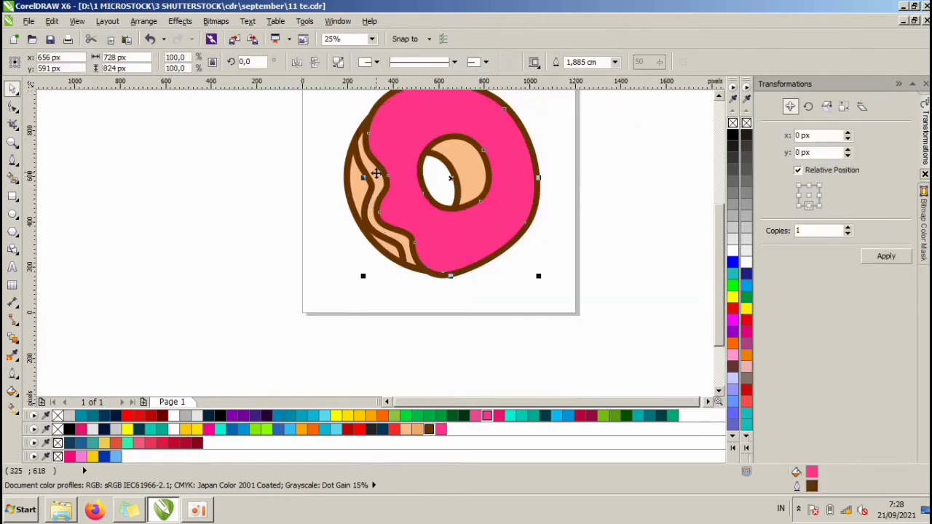
{"action": "left_click", "coordinate": [406, 429]}
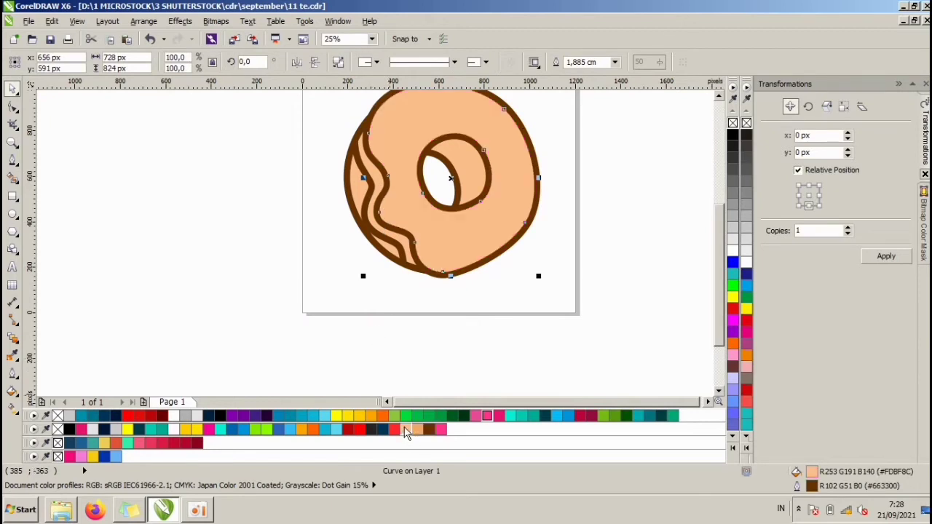
{"action": "key", "text": "ctrl+z"}
Fill the intersected strip beside the icing with the darker peach swatch and remove its outline.
{"action": "left_click", "coordinate": [396, 333]}
{"action": "left_click", "coordinate": [399, 255]}
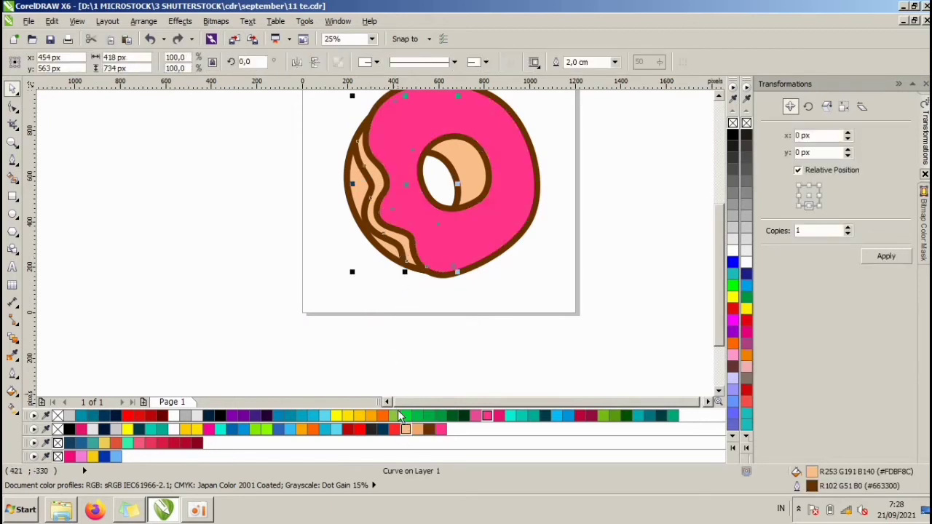
{"action": "left_click", "coordinate": [416, 430]}
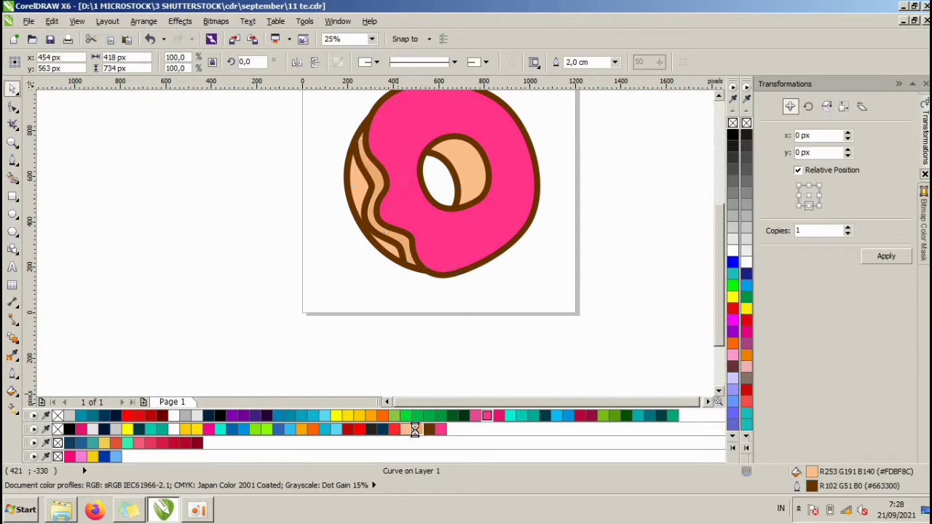
{"action": "right_click", "coordinate": [731, 122]}
{"action": "left_click", "coordinate": [563, 209]}
Draw a closed rounded Bezier curve, about 396 × 400 px, around the hole and crossing the middle of its peach inner wall.
{"action": "scroll", "coordinate": [590, 182], "scroll_direction": "up", "scroll_amount": 2}
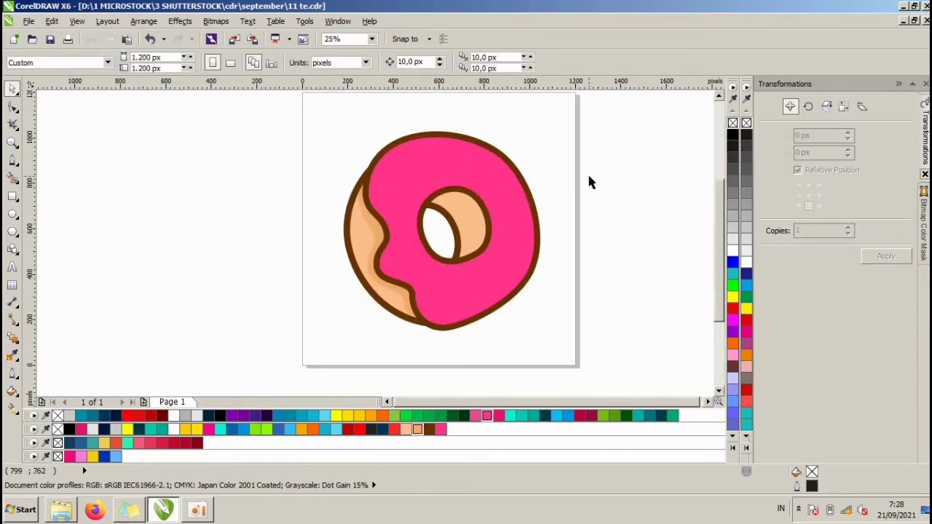
{"action": "scroll", "coordinate": [587, 185], "scroll_direction": "up", "scroll_amount": 1}
{"action": "left_click", "coordinate": [13, 160]}
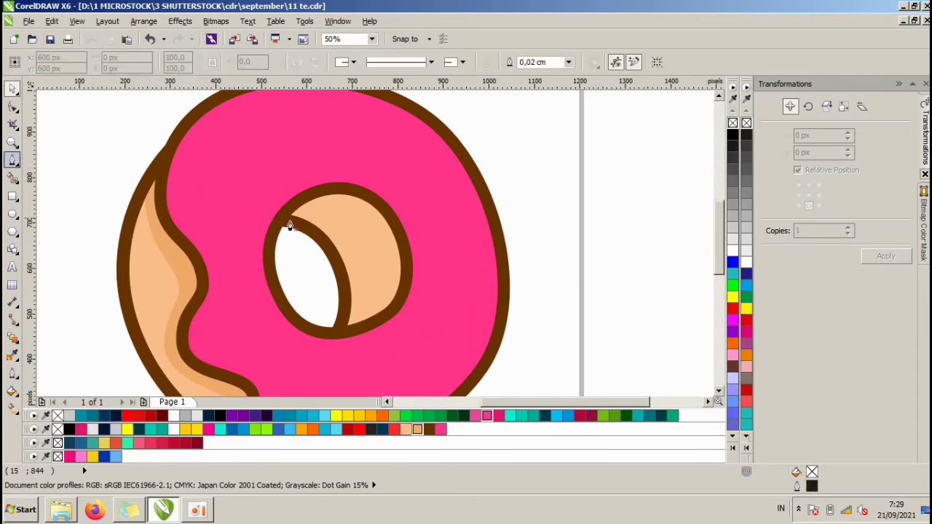
{"action": "left_click", "coordinate": [279, 177]}
{"action": "left_click_drag", "start_coordinate": [367, 244], "coordinate": [367, 280]}
{"action": "left_click", "coordinate": [362, 334]}
{"action": "left_click_drag", "start_coordinate": [357, 353], "coordinate": [341, 376]}
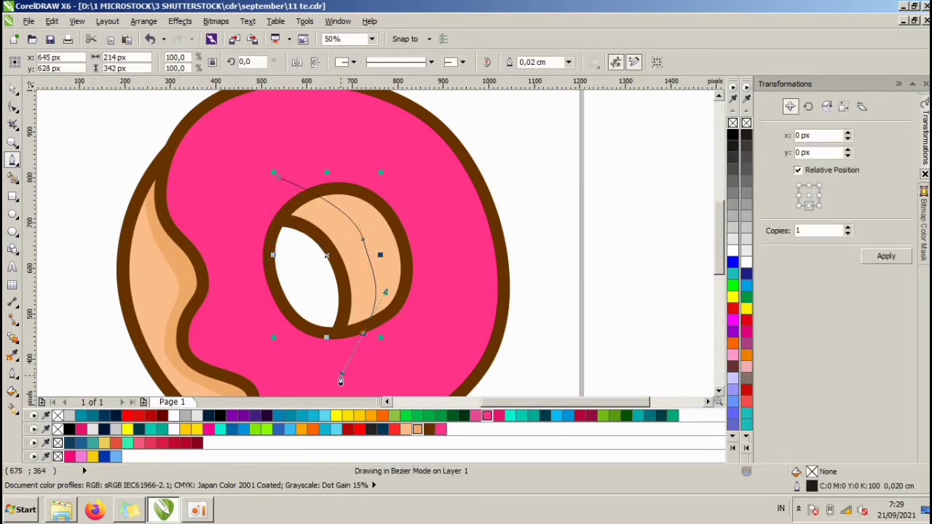
{"action": "left_click_drag", "start_coordinate": [225, 336], "coordinate": [204, 310]}
{"action": "left_click_drag", "start_coordinate": [204, 197], "coordinate": [224, 179]}
{"action": "left_click", "coordinate": [278, 177]}
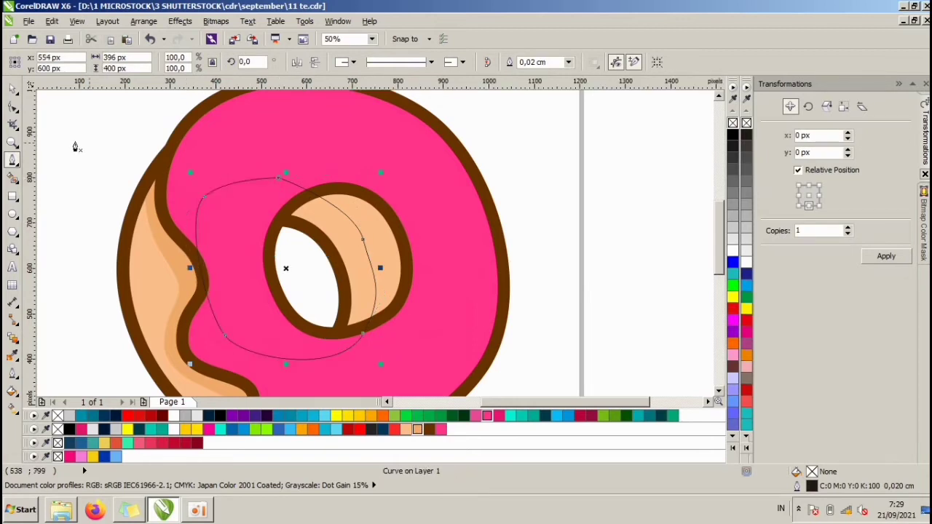
Delete the rounded curve's node on the peach inner wall to smooth that side.
{"action": "left_click", "coordinate": [13, 106]}
{"action": "left_click", "coordinate": [364, 238]}
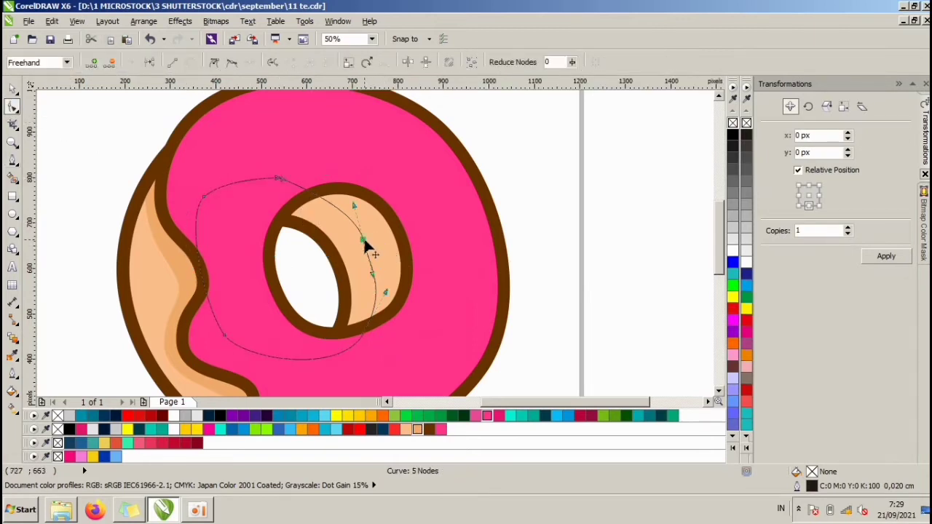
{"action": "key", "text": "Delete"}
Intersect the rounded curve with the peach base shape and delete the leftover thin curve around the hole.
{"action": "left_click", "coordinate": [13, 90]}
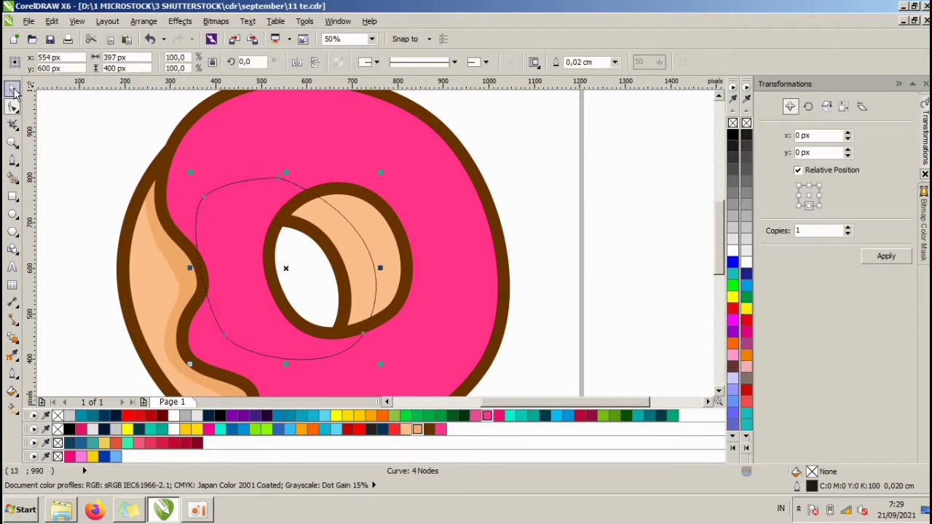
{"action": "left_click", "coordinate": [388, 139], "text": "shift"}
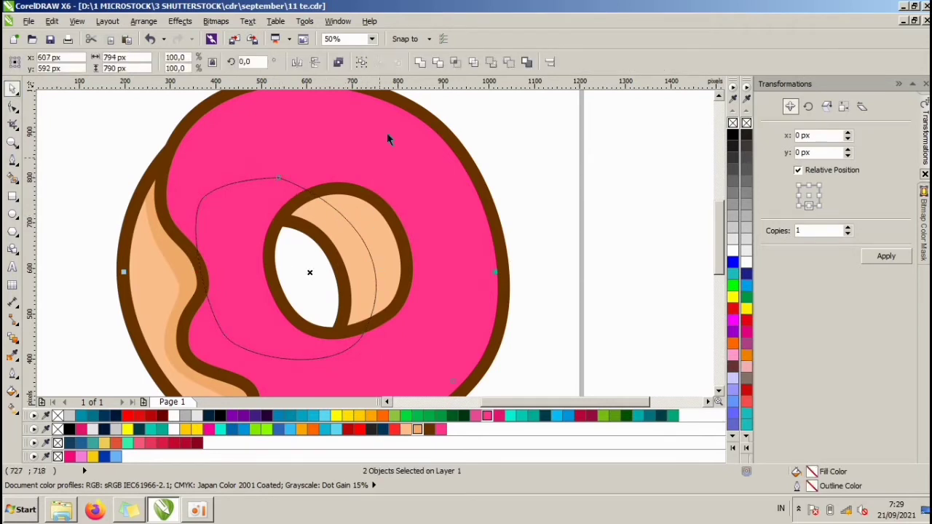
{"action": "left_click", "coordinate": [457, 63]}
{"action": "left_click", "coordinate": [497, 118]}
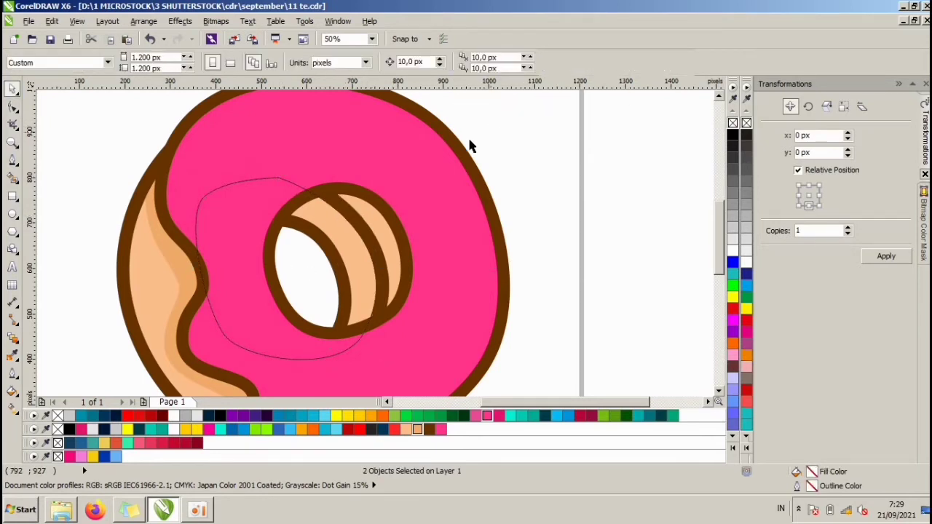
{"action": "left_click", "coordinate": [279, 178]}
{"action": "key", "text": "Delete"}
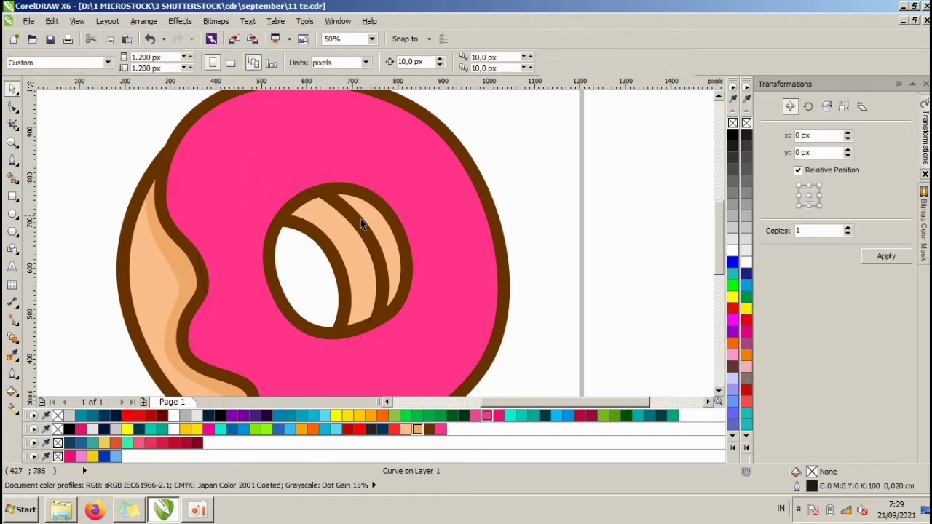
Fill the intersected piece inside the hole with darker peach #F2AB6B and remove its outline.
{"action": "left_click", "coordinate": [357, 222]}
{"action": "left_click", "coordinate": [418, 430]}
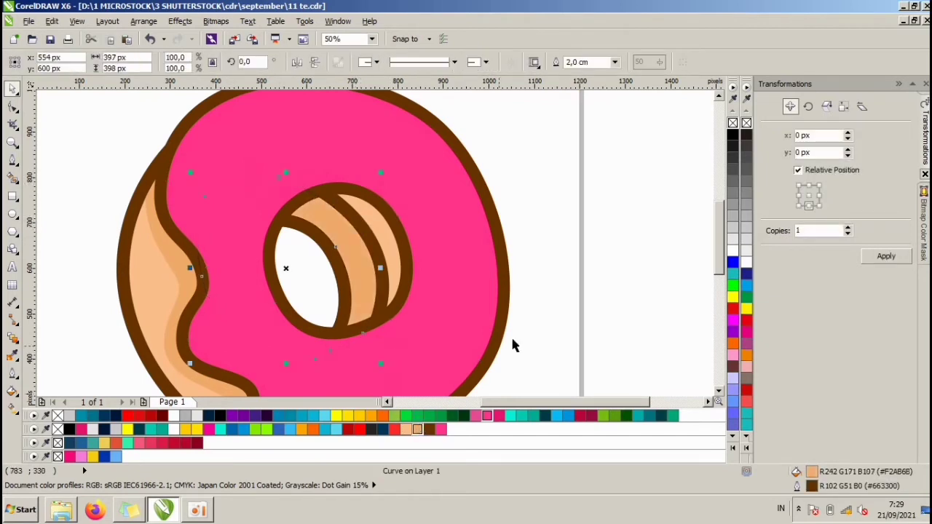
{"action": "right_click", "coordinate": [733, 123]}
{"action": "left_click", "coordinate": [548, 188]}
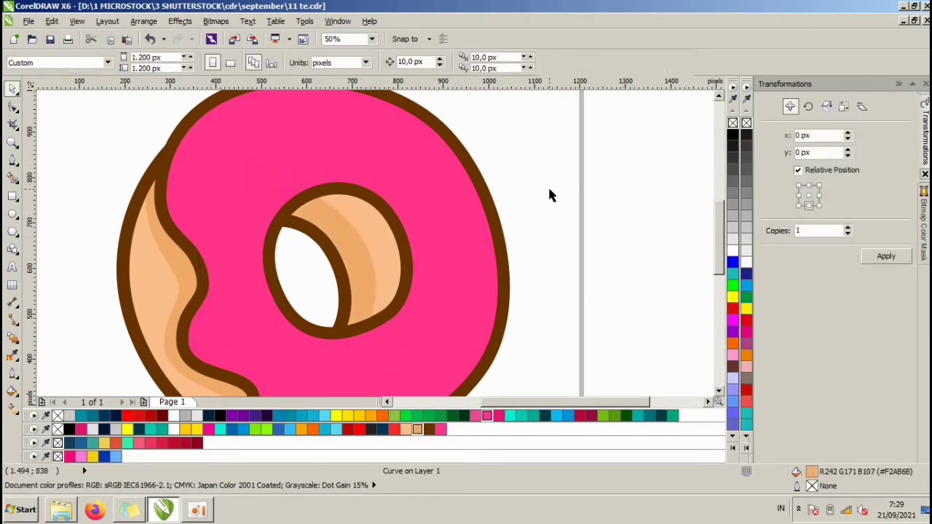
Draw a closed Bezier shape, about 554 × 960 px, covering the right side of the pink icing and extending beyond its outline.
{"action": "scroll", "coordinate": [502, 198], "scroll_direction": "down", "scroll_amount": 2}
{"action": "scroll", "coordinate": [503, 203], "scroll_direction": "down", "scroll_amount": 2}
{"action": "scroll", "coordinate": [507, 208], "scroll_direction": "up", "scroll_amount": 2}
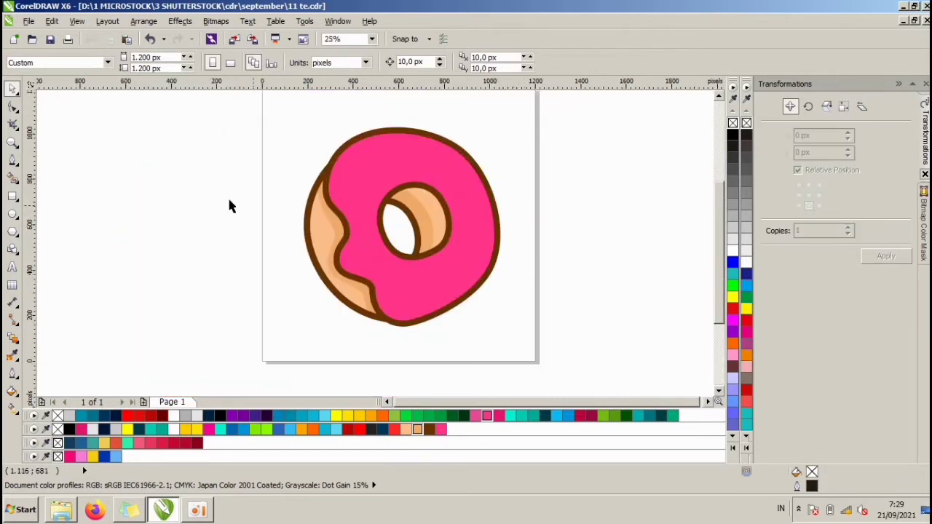
{"action": "left_click", "coordinate": [12, 160]}
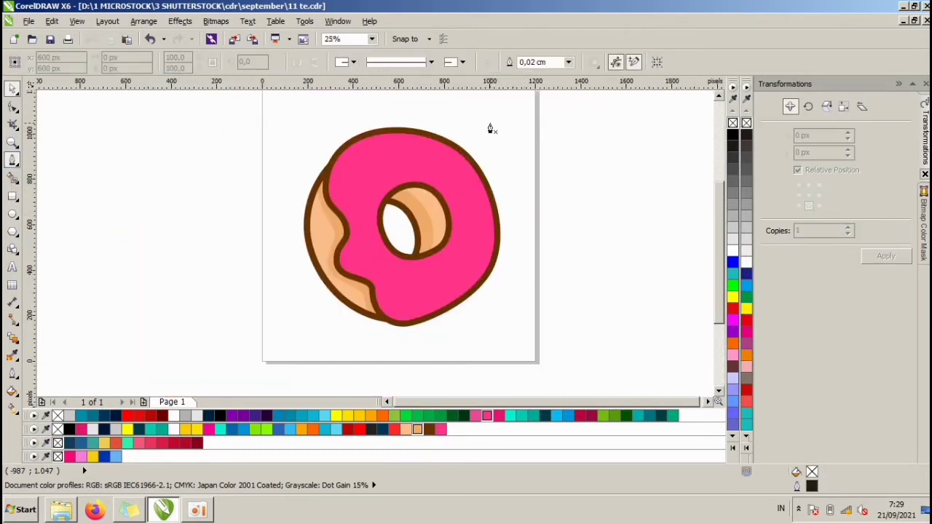
{"action": "left_click", "coordinate": [465, 125]}
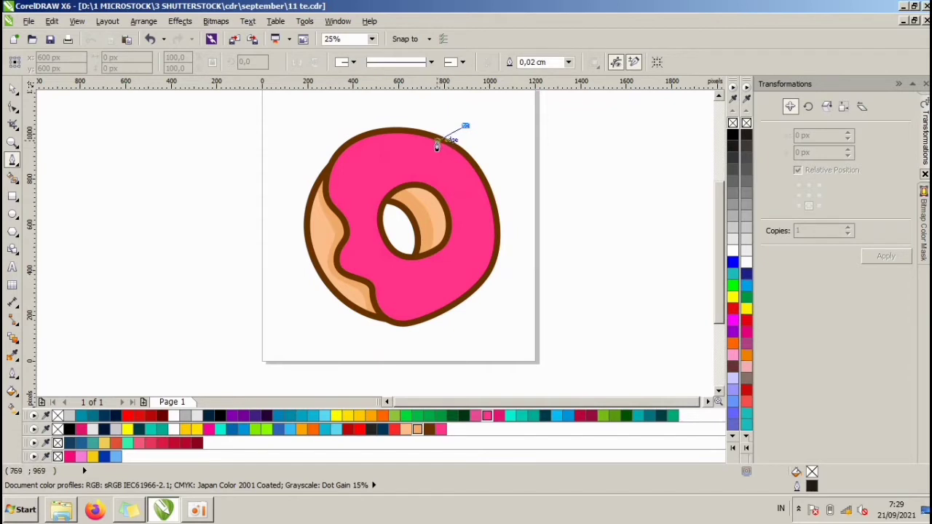
{"action": "left_click", "coordinate": [435, 143]}
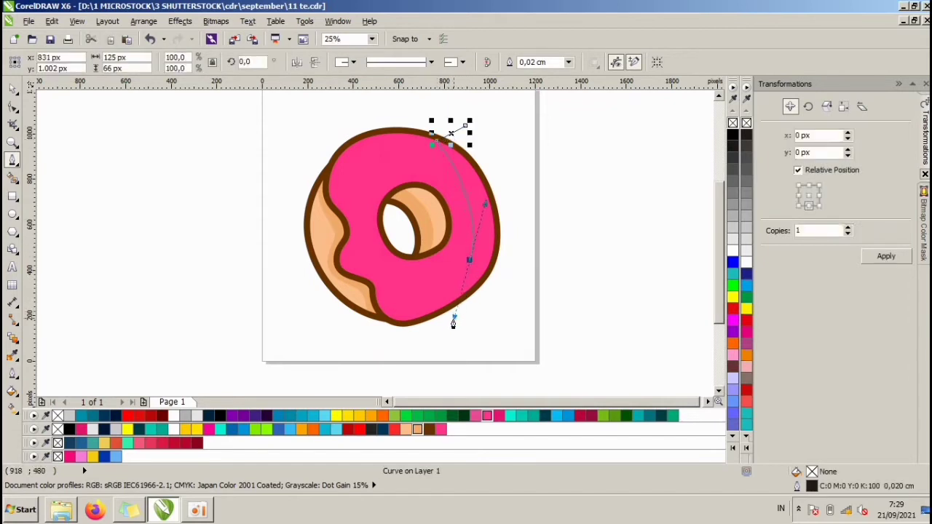
{"action": "mouse_move", "coordinate": [453, 322]}
{"action": "left_mouse_down"}
{"action": "mouse_move", "coordinate": [443, 322]}
{"action": "mouse_move", "coordinate": [445, 311]}
{"action": "left_mouse_up"}
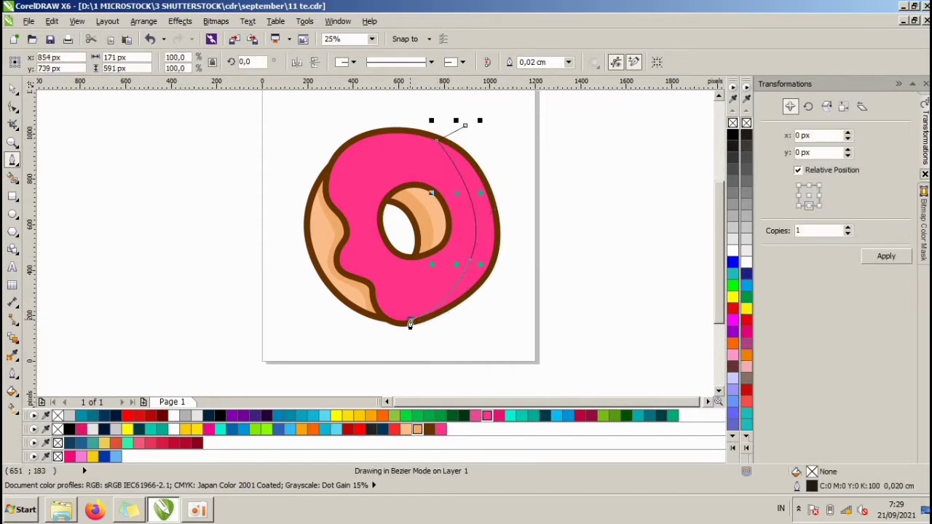
{"action": "left_click", "coordinate": [411, 320]}
{"action": "left_click_drag", "start_coordinate": [491, 335], "coordinate": [525, 308]}
{"action": "left_click_drag", "start_coordinate": [536, 215], "coordinate": [521, 140]}
{"action": "left_click", "coordinate": [464, 126]}
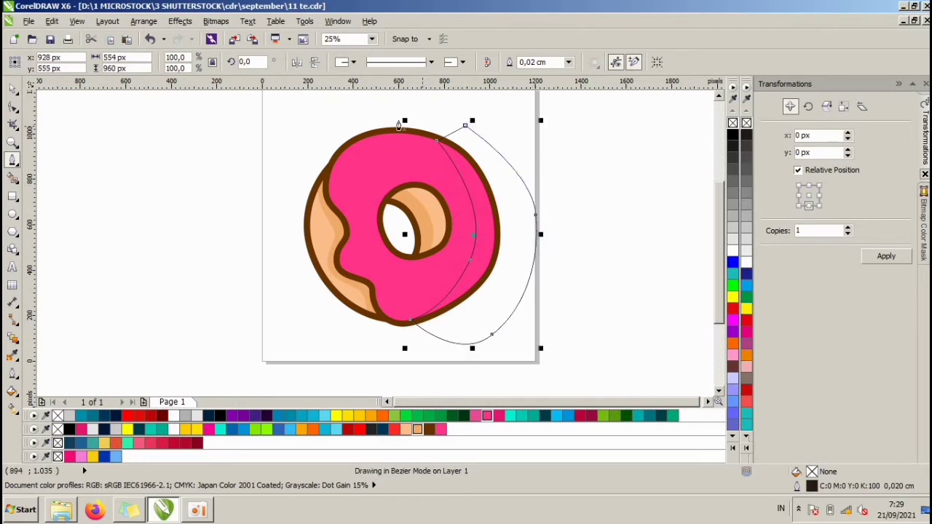
Intersect the closed shape with the pink icing and delete the leftover thin curve beside the doughnut.
{"action": "left_click", "coordinate": [13, 88]}
{"action": "left_click", "coordinate": [397, 166], "text": "shift"}
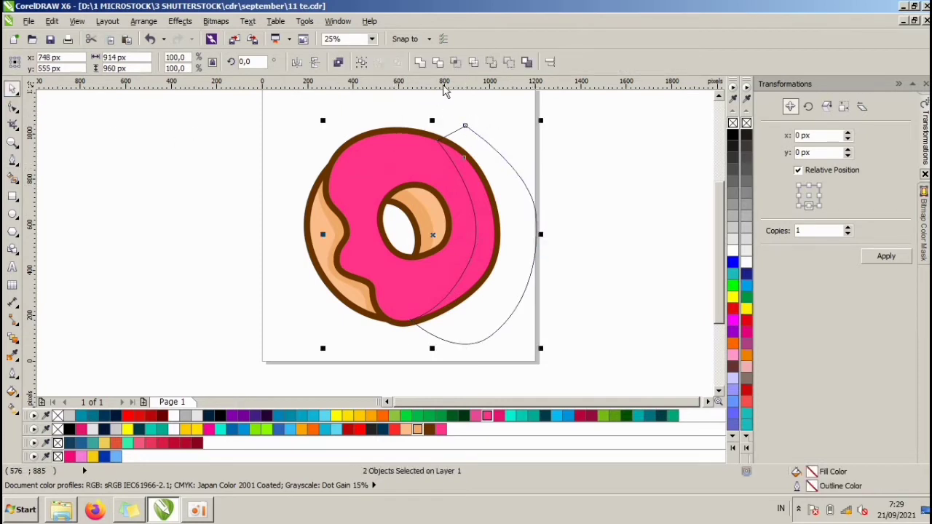
{"action": "left_click", "coordinate": [454, 64]}
{"action": "left_click", "coordinate": [501, 128]}
{"action": "left_click", "coordinate": [496, 177]}
{"action": "key", "text": "Delete"}
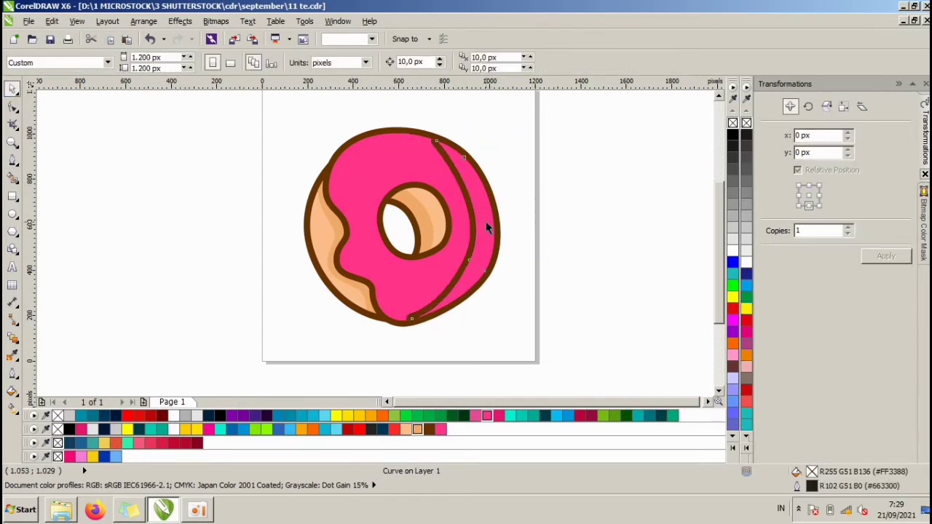
Fill the intersected piece on the icing's right side with darker pink #E6156C and remove its outline.
{"action": "left_click", "coordinate": [486, 222]}
{"action": "left_click", "coordinate": [498, 416]}
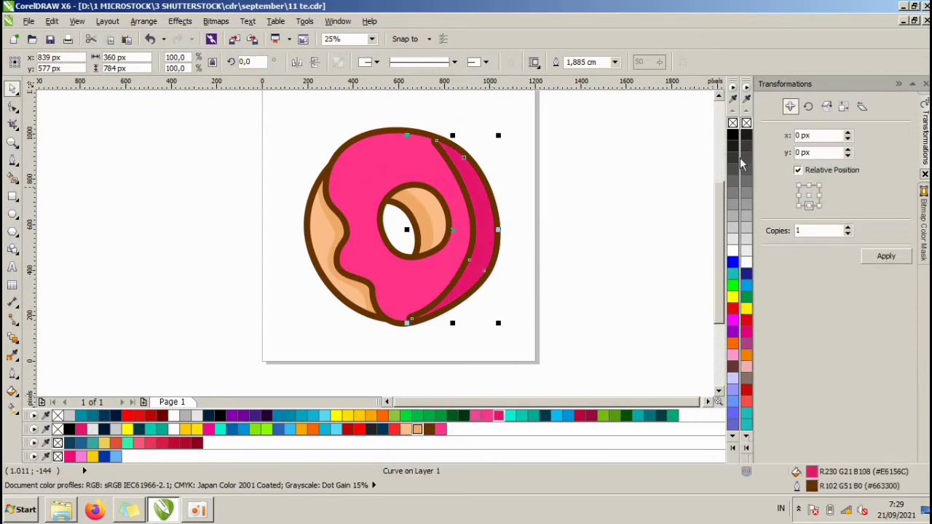
{"action": "right_click", "coordinate": [733, 122]}
{"action": "left_click", "coordinate": [609, 180]}
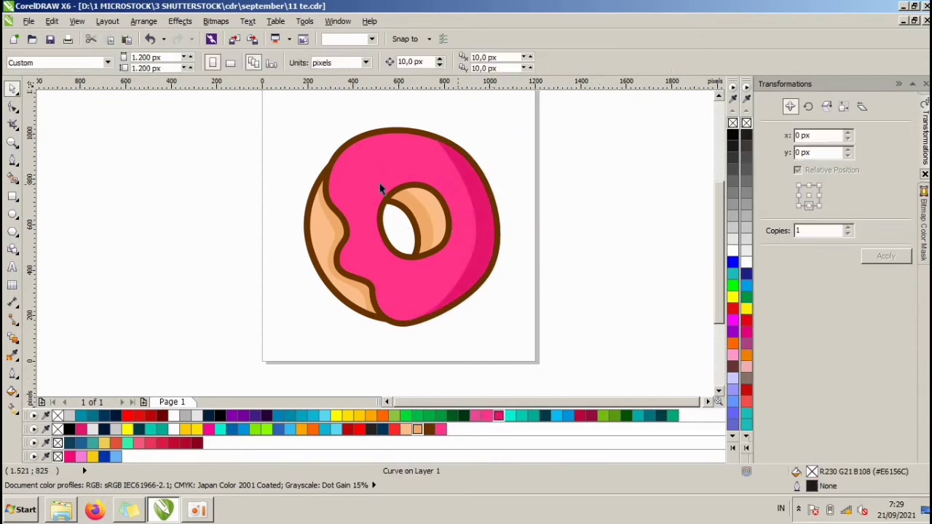
Start a Bezier curve, about 86 × 306 px, just inside the icing's wavy edge, from its upper left down to the first bulge.
{"action": "left_click", "coordinate": [12, 159]}
{"action": "scroll", "coordinate": [347, 157], "scroll_direction": "up", "scroll_amount": 2}
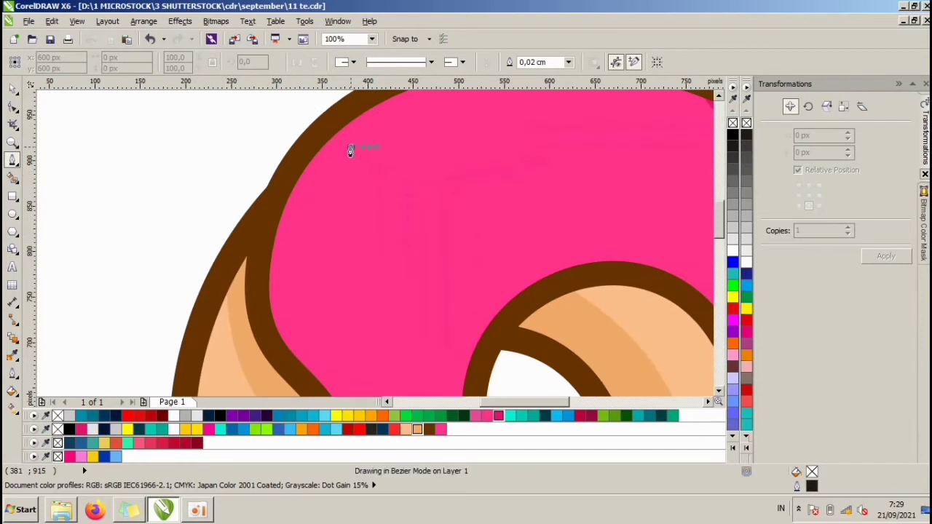
{"action": "left_click_drag", "start_coordinate": [292, 282], "coordinate": [296, 345]}
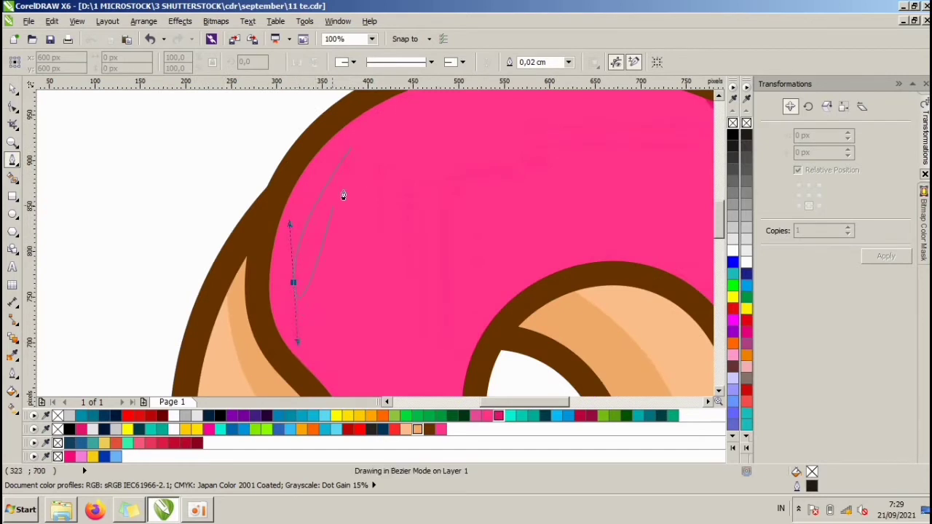
{"action": "scroll", "coordinate": [343, 196], "scroll_direction": "down", "scroll_amount": 1}
{"action": "scroll", "coordinate": [360, 287], "scroll_direction": "up", "scroll_amount": 1}
{"action": "left_click_drag", "start_coordinate": [366, 324], "coordinate": [381, 371]}
{"action": "scroll", "coordinate": [433, 144], "scroll_direction": "down", "scroll_amount": 1}
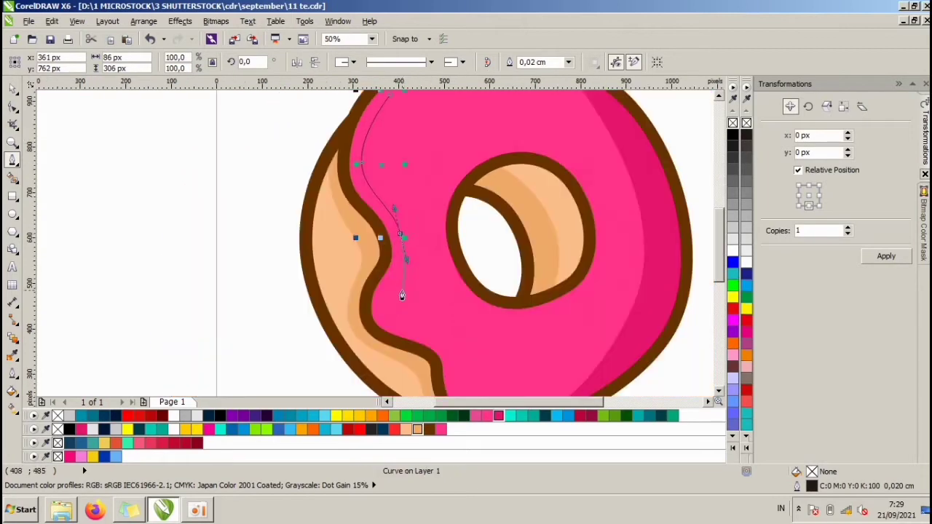
Continue the curve along the remaining wavy edge to a point inside the icing's bottom, making it about 339 × 719 px overall.
{"action": "scroll", "coordinate": [399, 297], "scroll_direction": "up", "scroll_amount": 1}
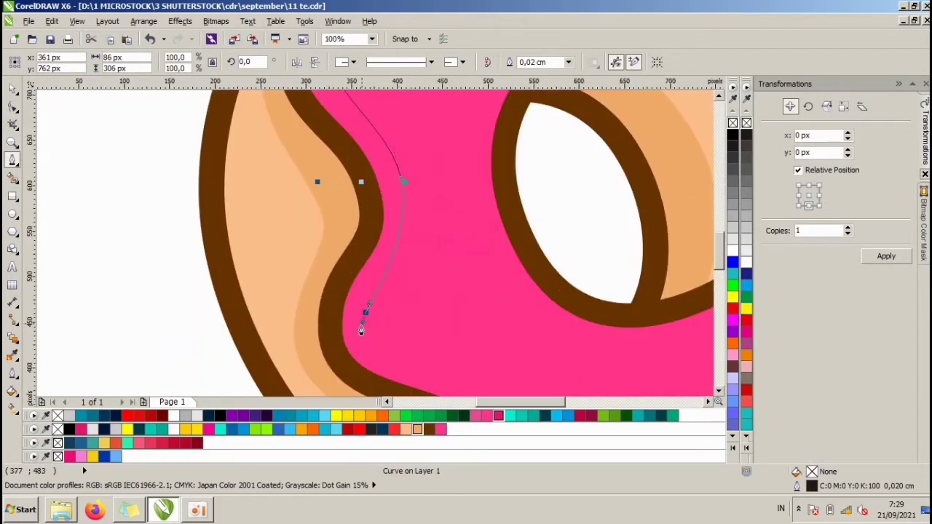
{"action": "scroll", "coordinate": [416, 260], "scroll_direction": "down", "scroll_amount": 1}
{"action": "scroll", "coordinate": [438, 322], "scroll_direction": "up", "scroll_amount": 1}
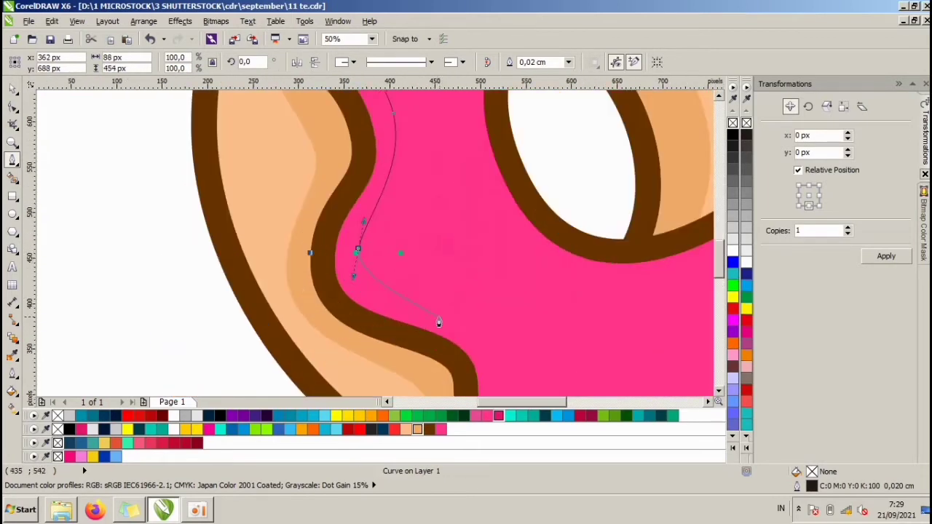
{"action": "scroll", "coordinate": [512, 297], "scroll_direction": "down", "scroll_amount": 1}
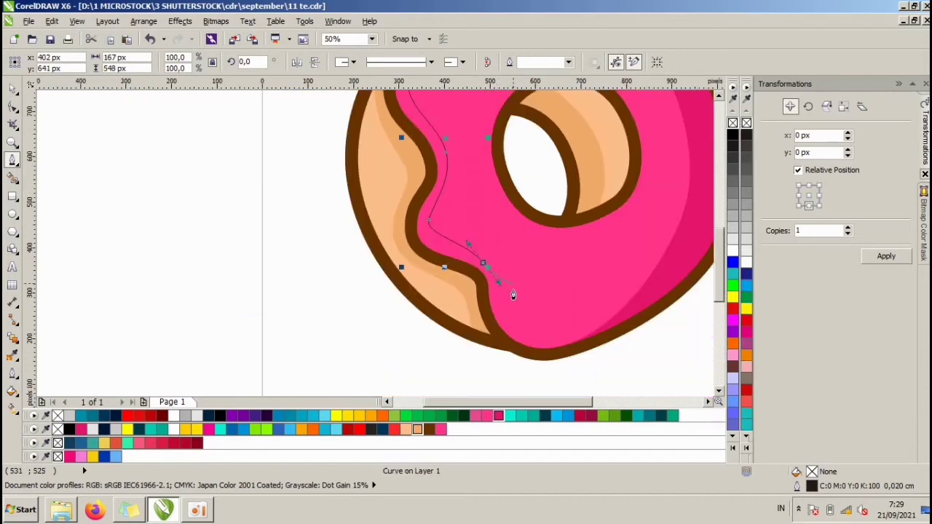
{"action": "scroll", "coordinate": [505, 306], "scroll_direction": "up", "scroll_amount": 1}
{"action": "left_click_drag", "start_coordinate": [495, 328], "coordinate": [498, 355]}
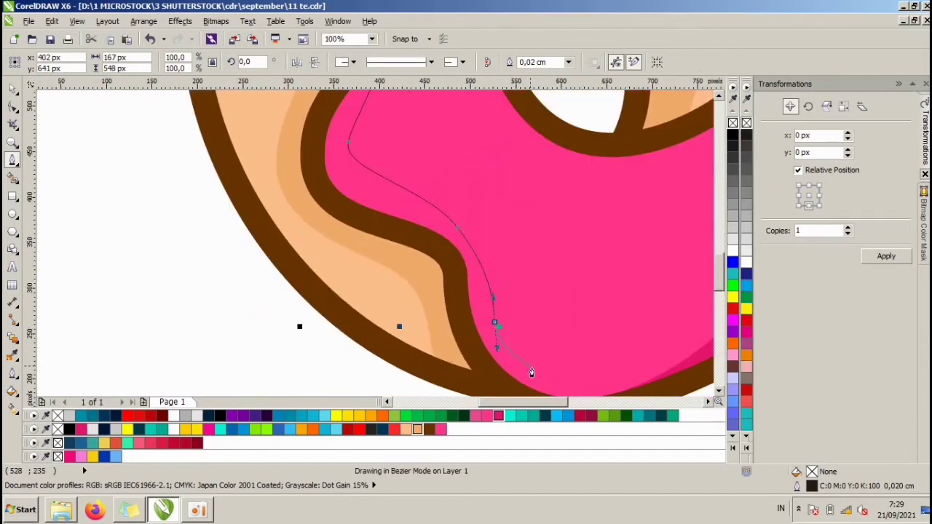
{"action": "left_click_drag", "start_coordinate": [548, 382], "coordinate": [594, 384]}
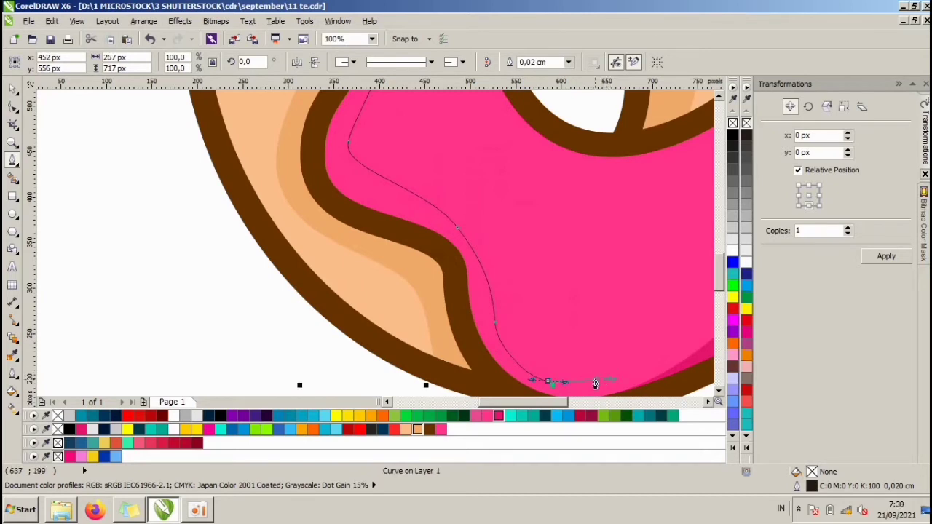
{"action": "key", "text": "ctrl+z"}
{"action": "left_click_drag", "start_coordinate": [581, 383], "coordinate": [599, 384]}
{"action": "left_click", "coordinate": [614, 377]}
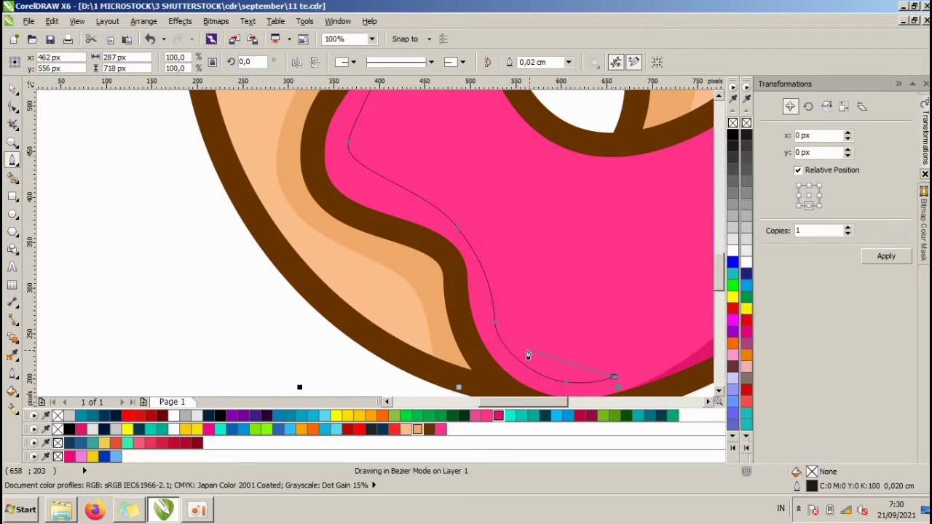
{"action": "left_click_drag", "start_coordinate": [529, 355], "coordinate": [512, 338]}
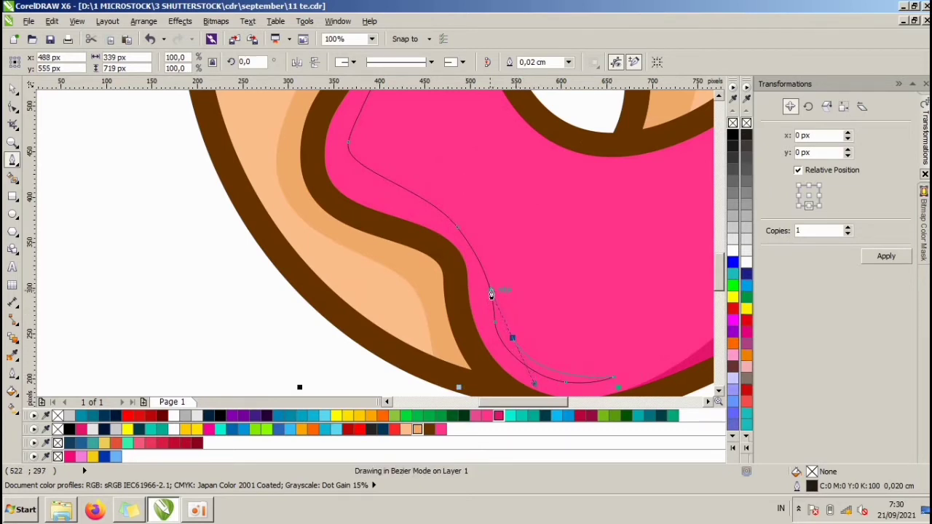
{"action": "left_click_drag", "start_coordinate": [492, 293], "coordinate": [493, 239]}
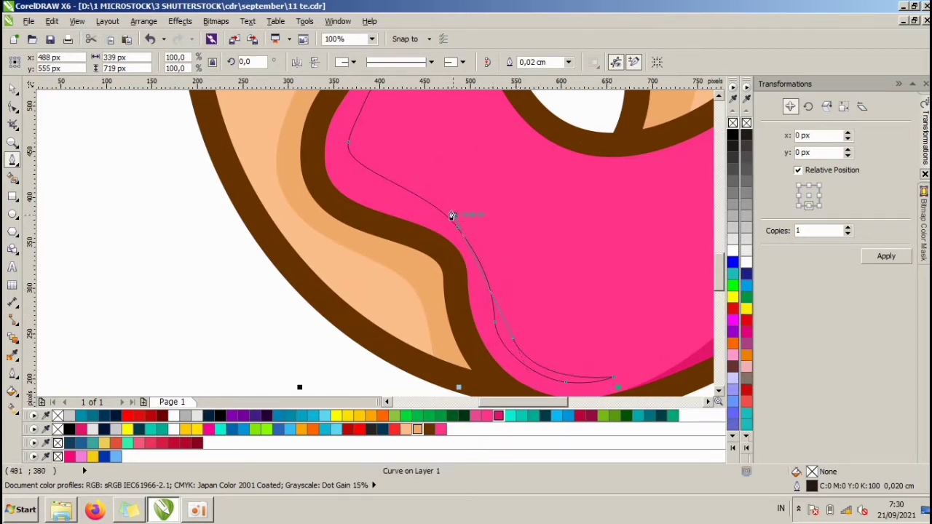
{"action": "left_click_drag", "start_coordinate": [453, 215], "coordinate": [394, 172]}
{"action": "left_click", "coordinate": [359, 141]}
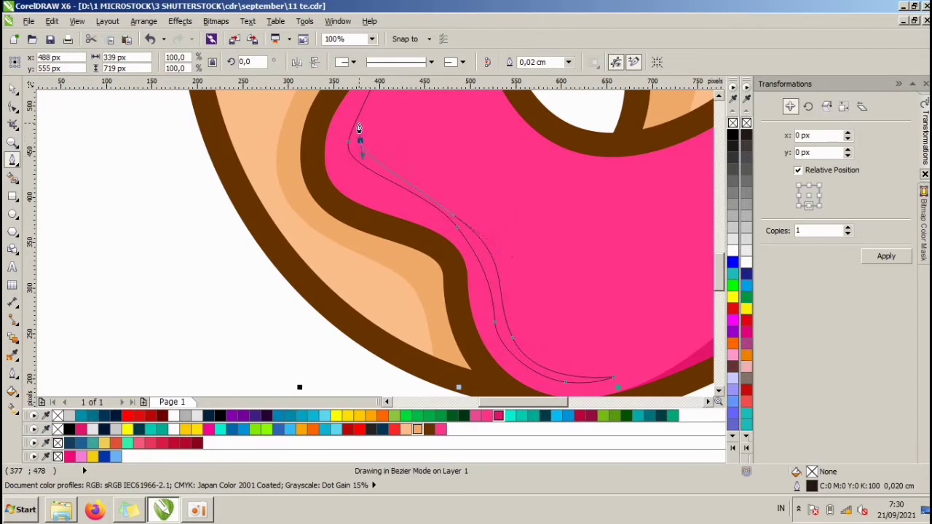
{"action": "left_click_drag", "start_coordinate": [359, 128], "coordinate": [359, 126]}
{"action": "key", "text": "ctrl+z"}
{"action": "scroll", "coordinate": [380, 151], "scroll_direction": "up", "scroll_amount": 1}
{"action": "key", "text": "ctrl+z"}
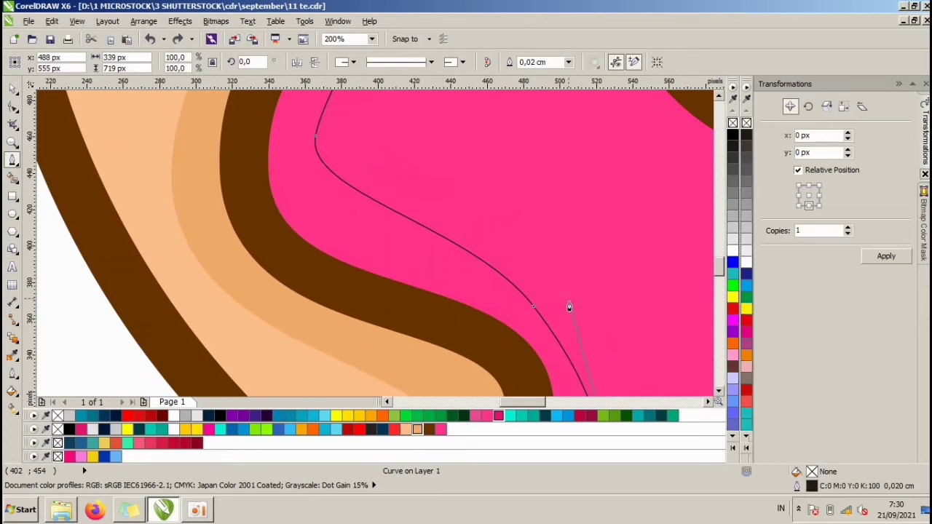
{"action": "scroll", "coordinate": [550, 225], "scroll_direction": "down", "scroll_amount": 5}
{"action": "scroll", "coordinate": [564, 262], "scroll_direction": "up", "scroll_amount": 3}
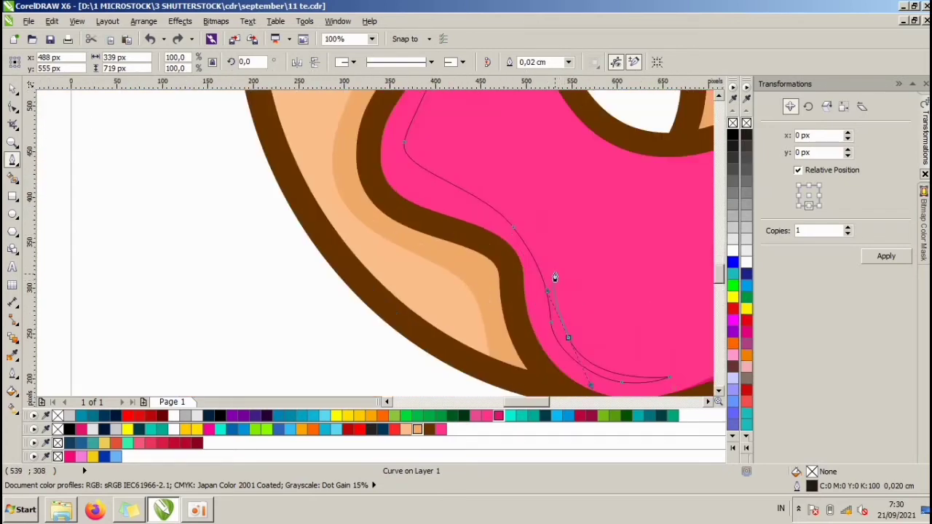
{"action": "scroll", "coordinate": [555, 278], "scroll_direction": "up", "scroll_amount": 1}
{"action": "left_click_drag", "start_coordinate": [508, 185], "coordinate": [474, 148]}
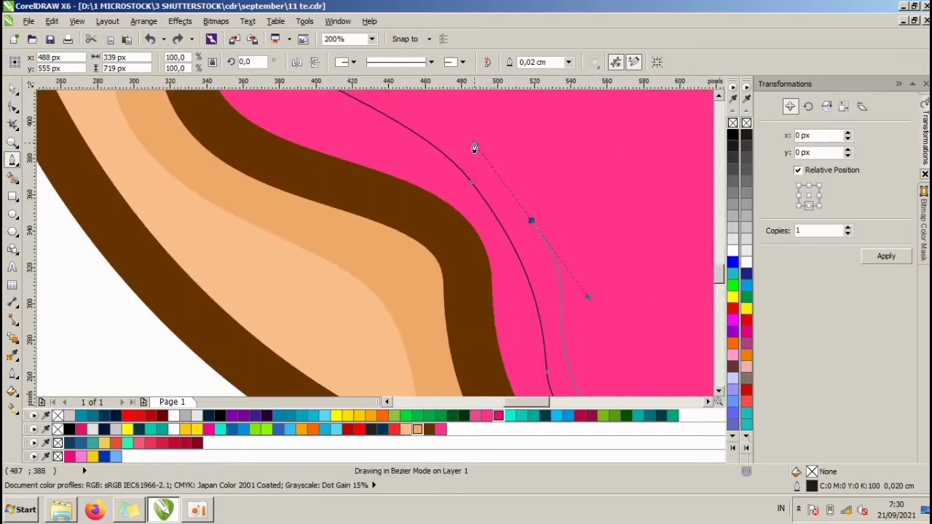
{"action": "scroll", "coordinate": [491, 141], "scroll_direction": "down", "scroll_amount": 1}
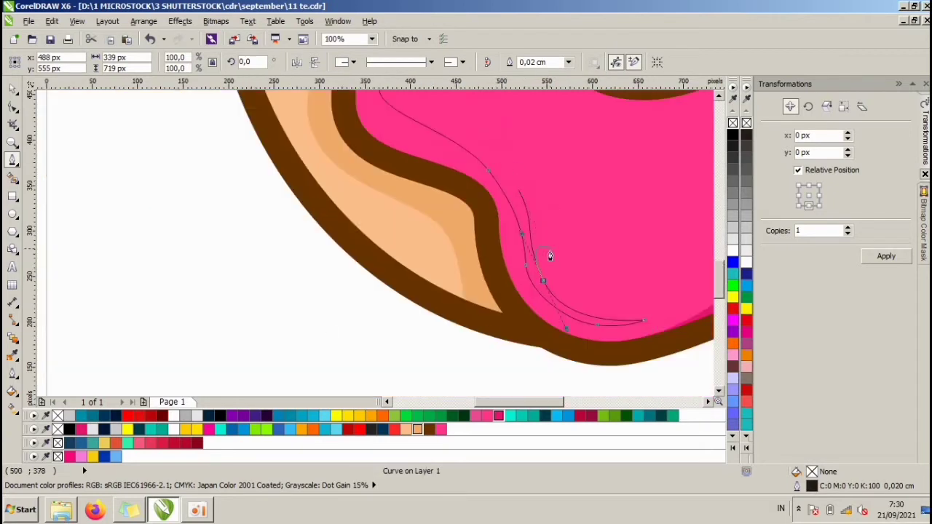
{"action": "scroll", "coordinate": [550, 256], "scroll_direction": "up", "scroll_amount": 1}
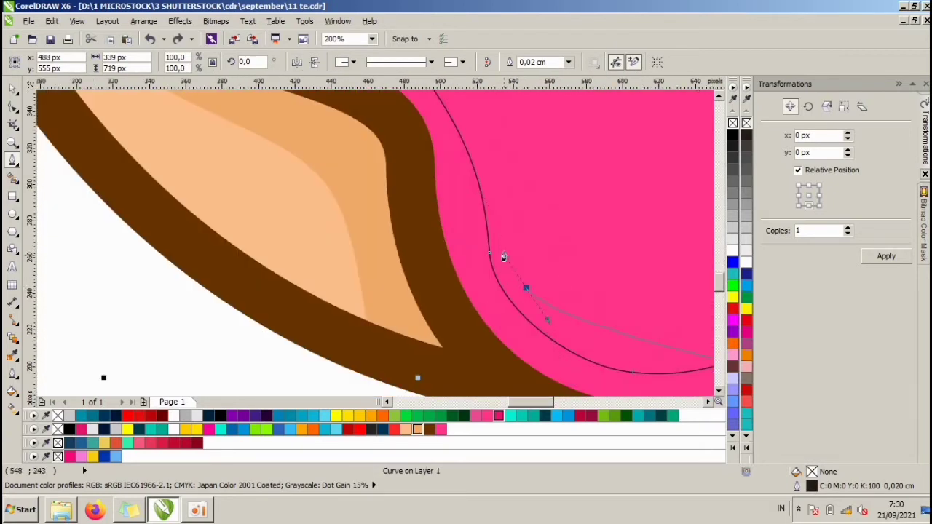
{"action": "left_click_drag", "start_coordinate": [485, 207], "coordinate": [483, 203]}
{"action": "key", "text": "ctrl+z"}
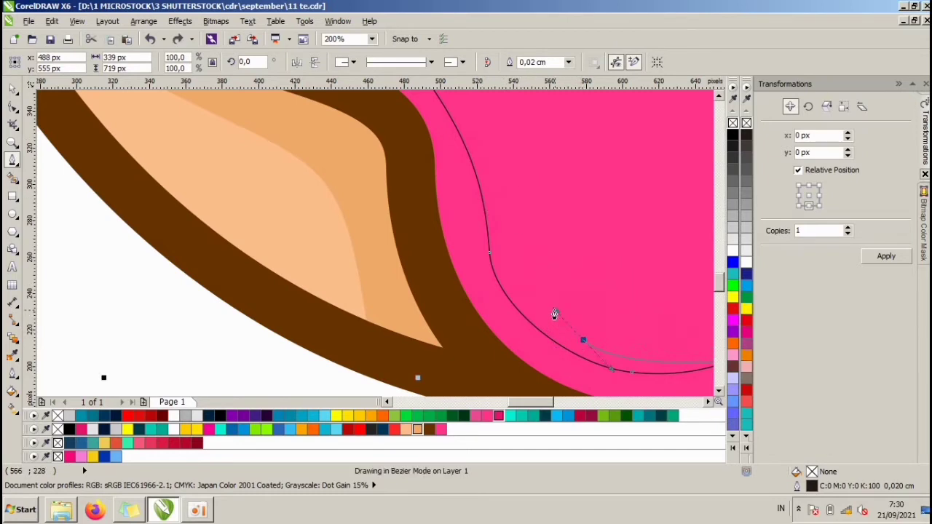
{"action": "key", "text": "ctrl+z"}
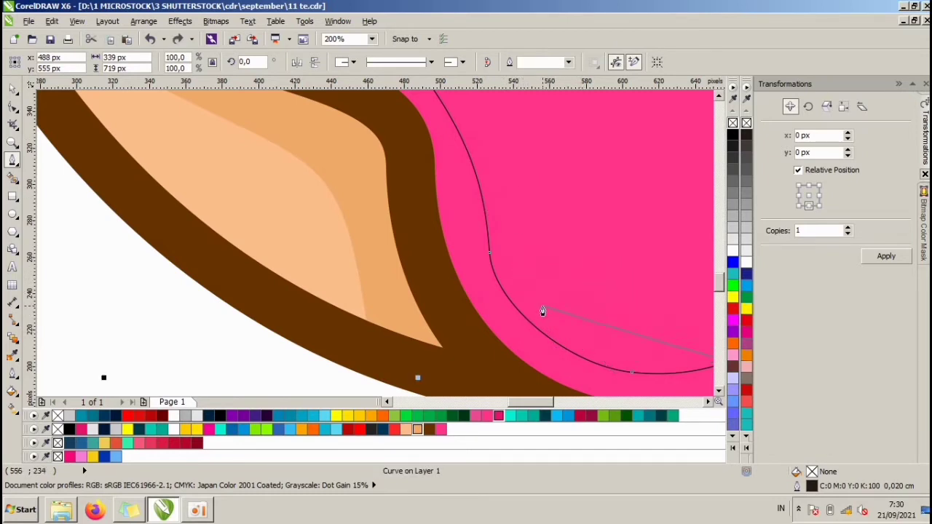
Trace the band's inner side back from the icing's bottom, running alongside the first line up to the lower inward bend.
{"action": "left_click_drag", "start_coordinate": [543, 311], "coordinate": [518, 269]}
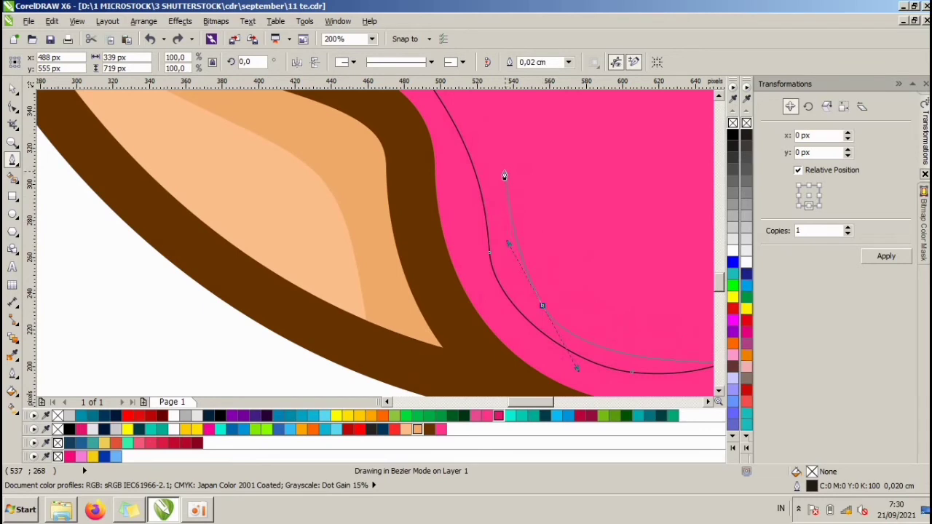
{"action": "left_click_drag", "start_coordinate": [504, 116], "coordinate": [486, 132]}
{"action": "scroll", "coordinate": [525, 243], "scroll_direction": "down", "scroll_amount": 1}
{"action": "scroll", "coordinate": [493, 255], "scroll_direction": "down", "scroll_amount": 1}
{"action": "scroll", "coordinate": [445, 199], "scroll_direction": "up", "scroll_amount": 1}
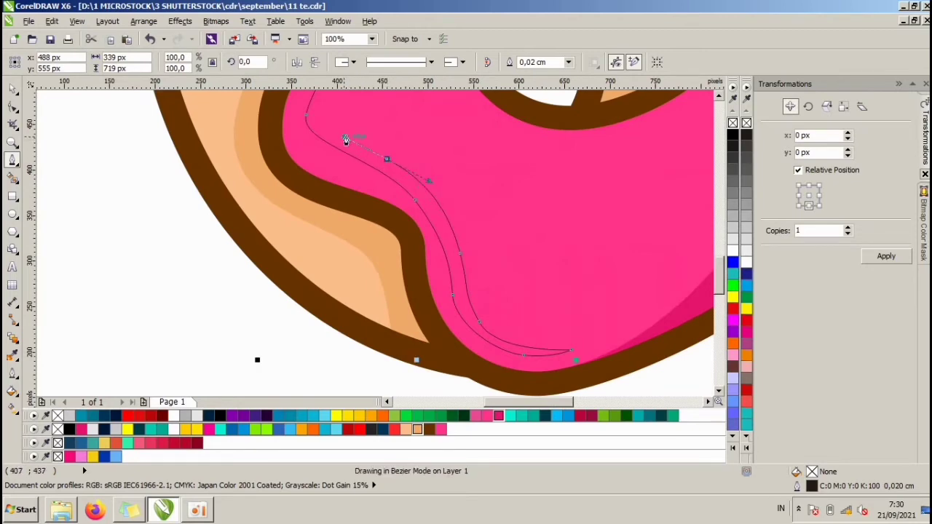
{"action": "scroll", "coordinate": [351, 141], "scroll_direction": "down", "scroll_amount": 1}
{"action": "scroll", "coordinate": [334, 146], "scroll_direction": "up", "scroll_amount": 3}
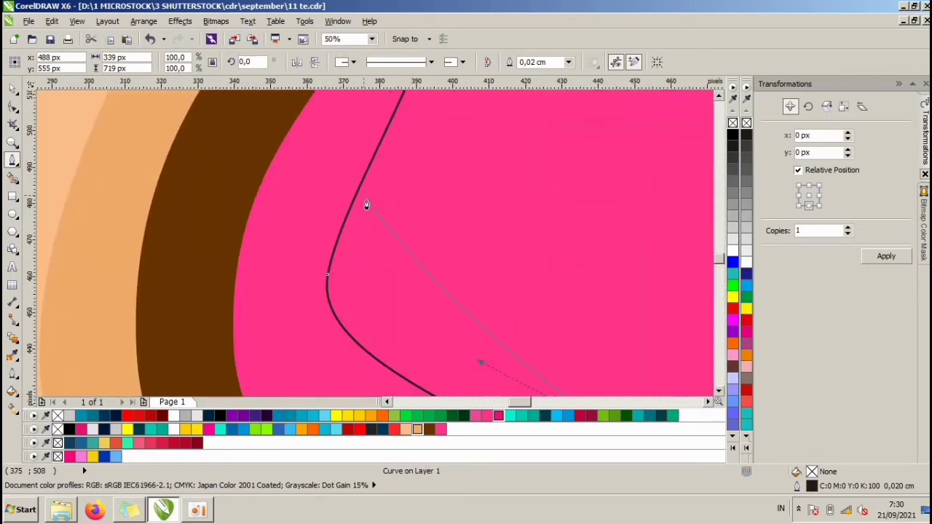
{"action": "left_click_drag", "start_coordinate": [382, 197], "coordinate": [390, 163]}
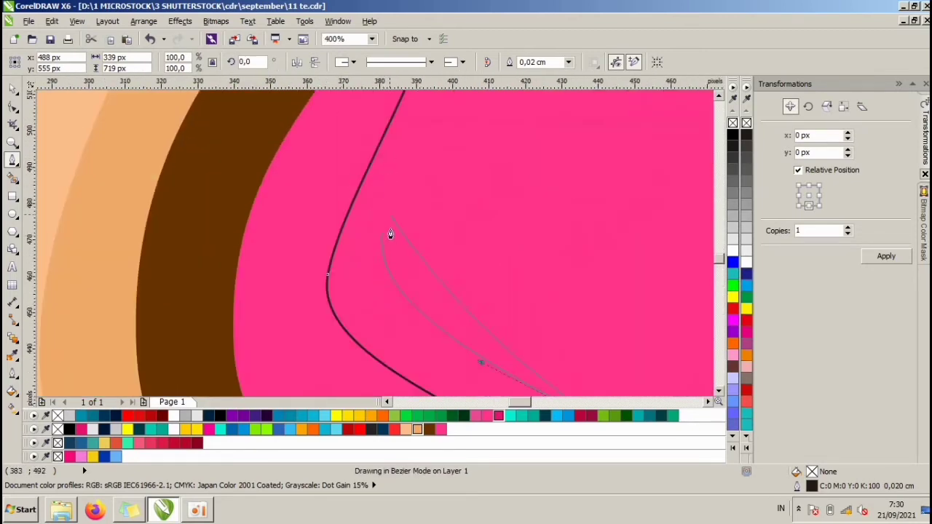
{"action": "left_click_drag", "start_coordinate": [405, 278], "coordinate": [397, 265]}
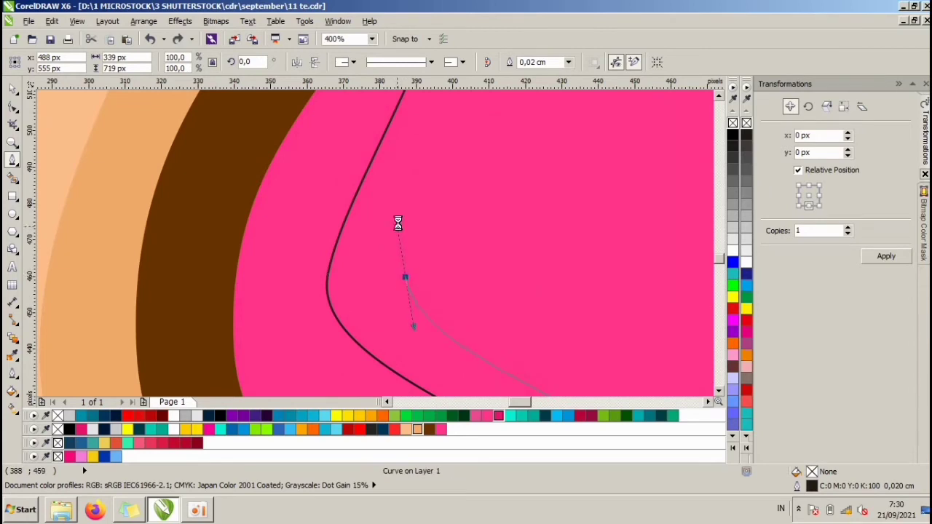
{"action": "scroll", "coordinate": [398, 223], "scroll_direction": "down", "scroll_amount": 4}
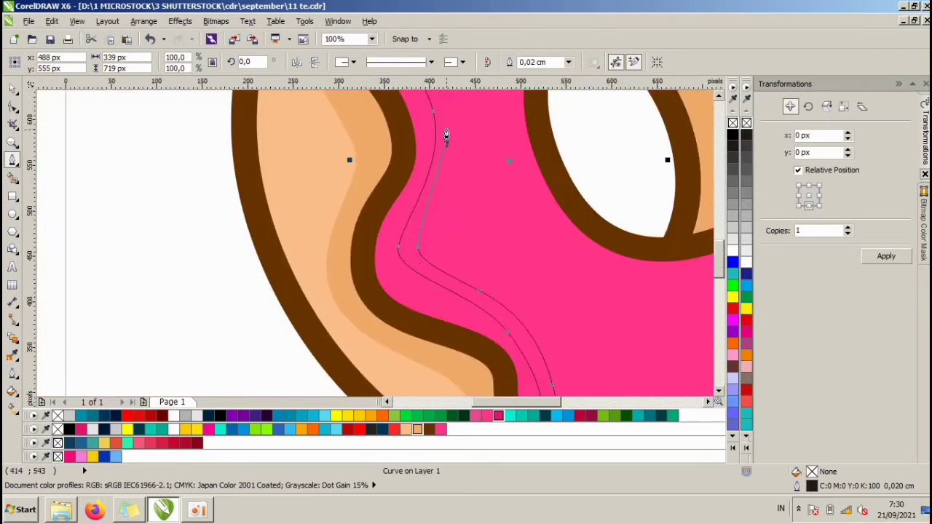
Continue the band's inner side past the upper bulge and close the curve at its starting point near the icing's upper left.
{"action": "left_click_drag", "start_coordinate": [447, 137], "coordinate": [443, 104]}
{"action": "scroll", "coordinate": [459, 259], "scroll_direction": "down", "scroll_amount": 2}
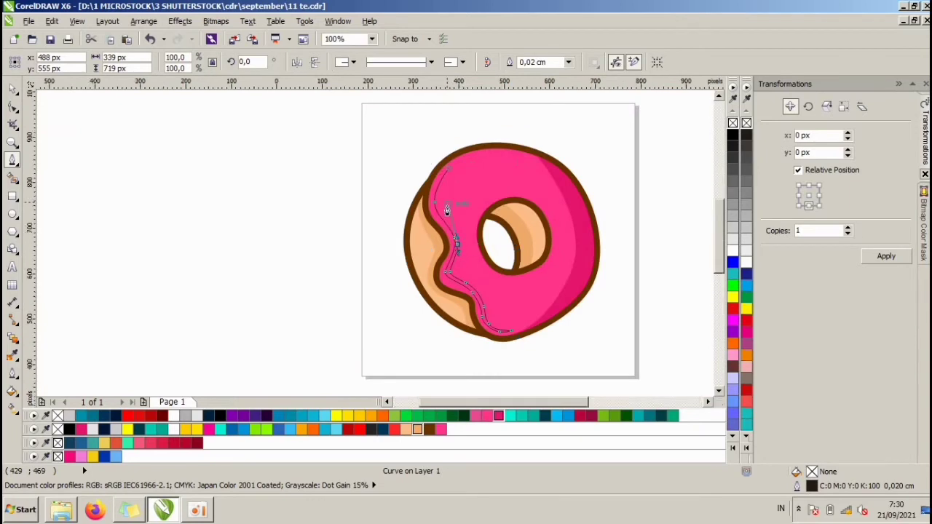
{"action": "scroll", "coordinate": [447, 209], "scroll_direction": "up", "scroll_amount": 2}
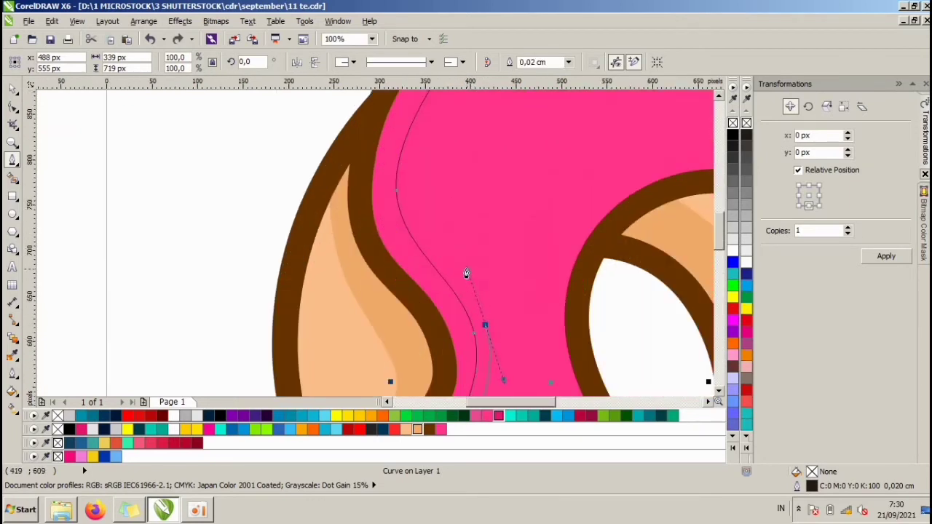
{"action": "left_click_drag", "start_coordinate": [467, 273], "coordinate": [453, 265]}
{"action": "left_click_drag", "start_coordinate": [412, 203], "coordinate": [419, 185]}
{"action": "scroll", "coordinate": [410, 233], "scroll_direction": "down", "scroll_amount": 1}
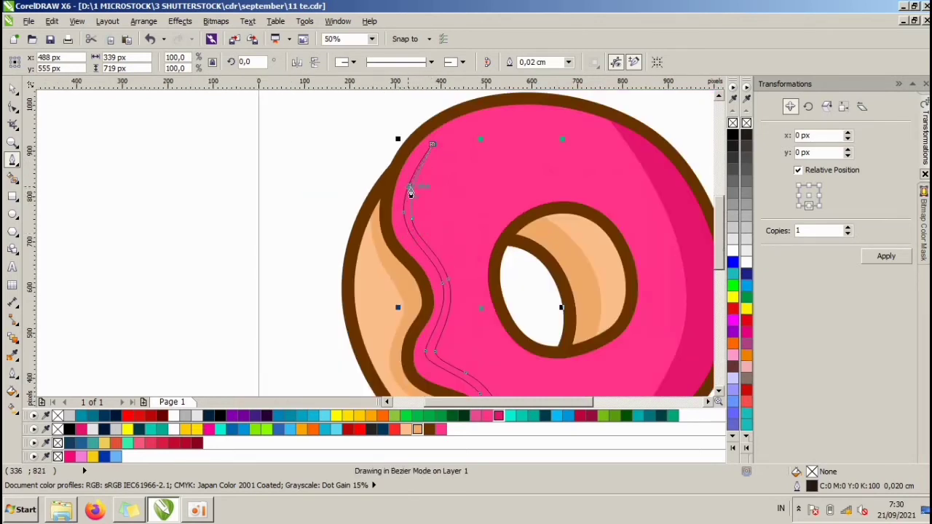
{"action": "key", "text": "space"}
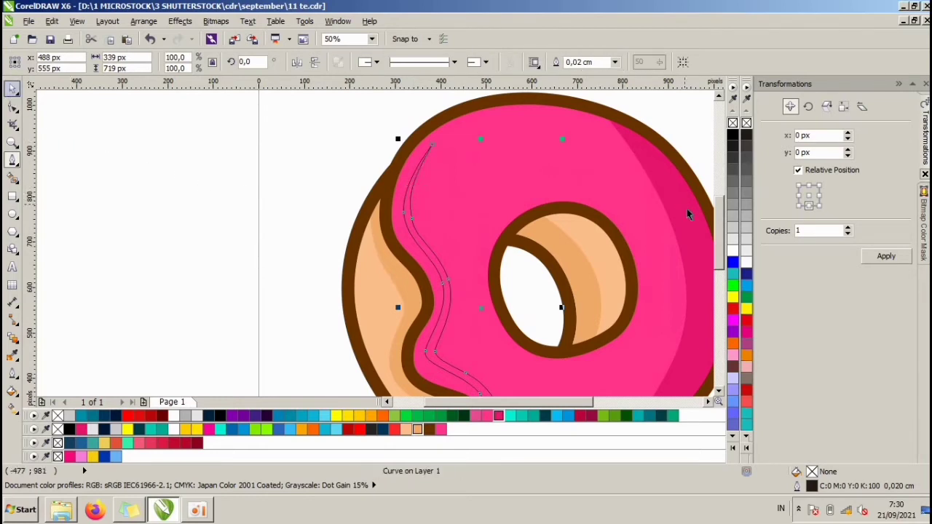
Fill the closed wavy band with light pink #FF8CBC and remove its outline.
{"action": "left_click", "coordinate": [487, 416]}
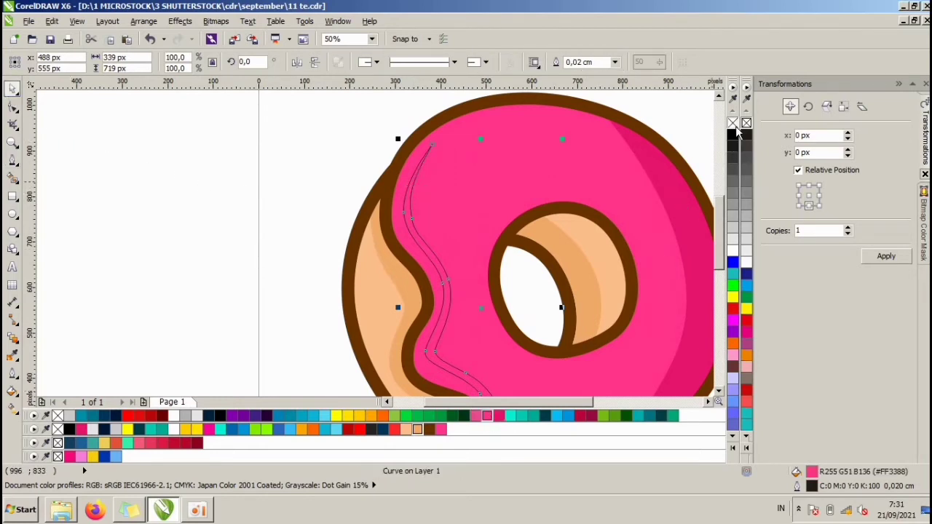
{"action": "right_click", "coordinate": [733, 122]}
{"action": "double_click", "coordinate": [813, 471]}
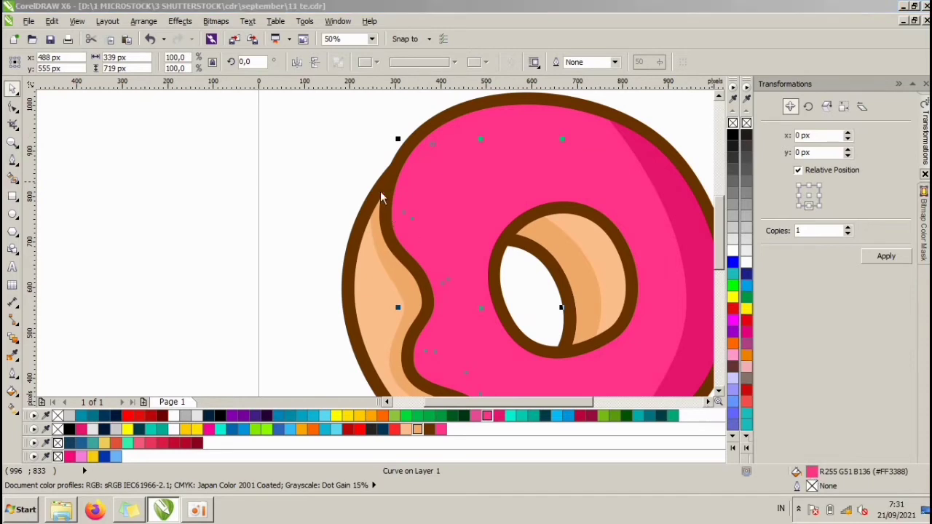
{"action": "left_click", "coordinate": [352, 146]}
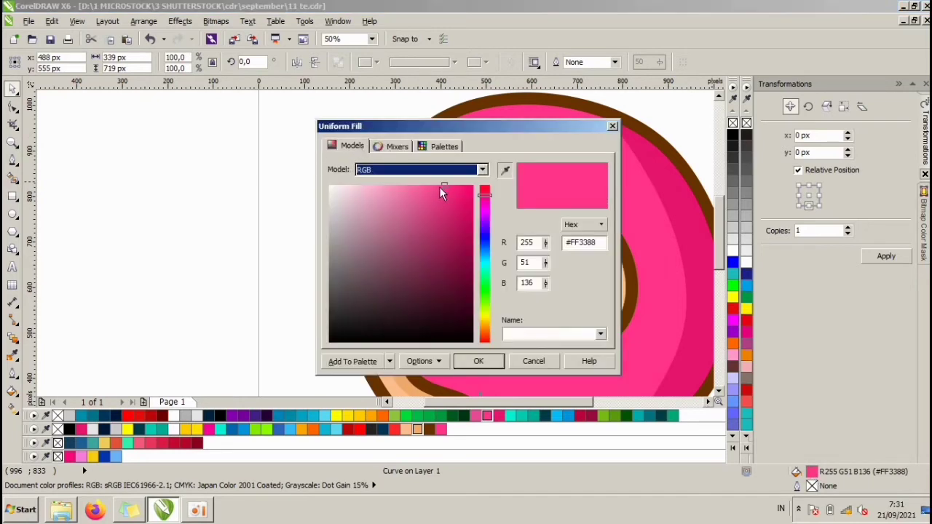
{"action": "left_click_drag", "start_coordinate": [441, 188], "coordinate": [394, 185]}
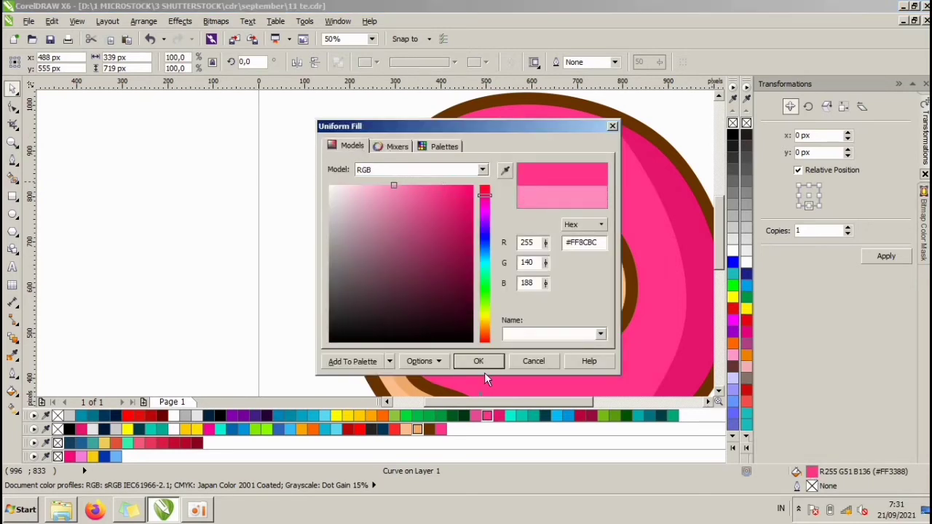
{"action": "left_click", "coordinate": [483, 367]}
{"action": "left_click", "coordinate": [257, 287]}
{"action": "scroll", "coordinate": [260, 279], "scroll_direction": "down", "scroll_amount": 2}
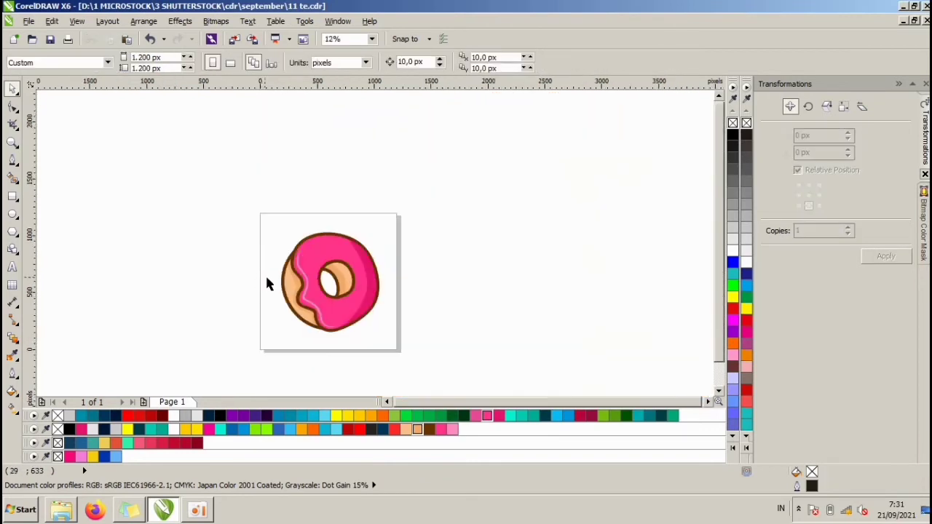
{"action": "scroll", "coordinate": [274, 296], "scroll_direction": "up", "scroll_amount": 1}
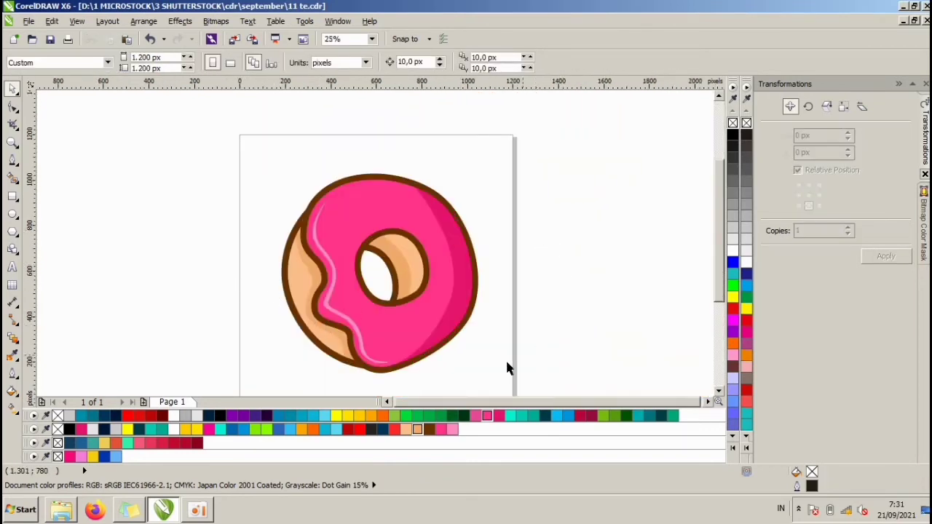
Draw a circle about 219 px wide over the doughnut's upper-left edge and fill it brown #663300 without an outline.
{"action": "left_click", "coordinate": [13, 214]}
{"action": "left_click_drag", "start_coordinate": [322, 166], "coordinate": [376, 217]}
{"action": "left_click", "coordinate": [13, 89]}
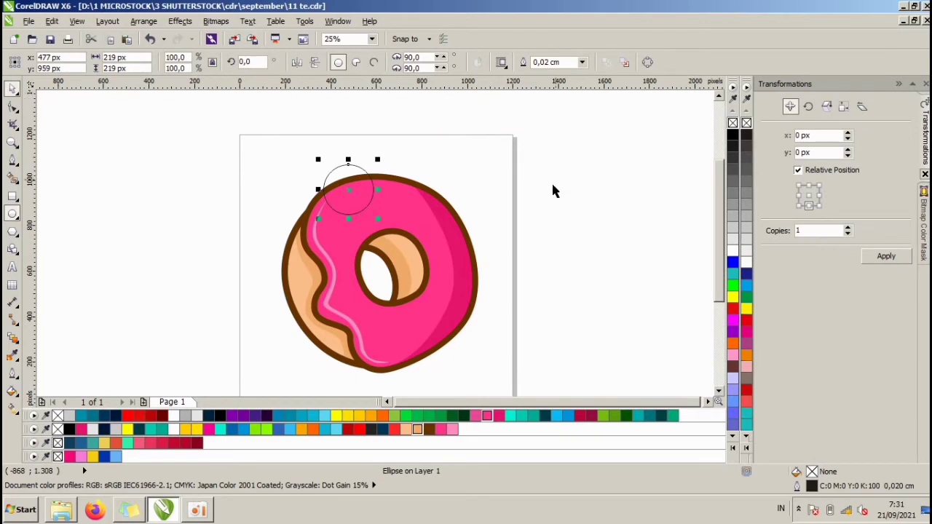
{"action": "left_click", "coordinate": [429, 429]}
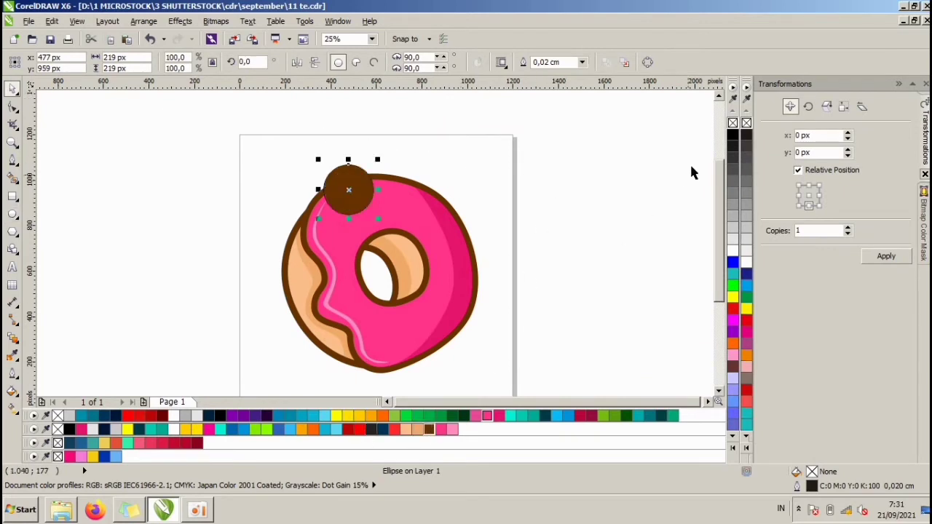
{"action": "left_click", "coordinate": [571, 153]}
{"action": "scroll", "coordinate": [354, 181], "scroll_direction": "up", "scroll_amount": 1}
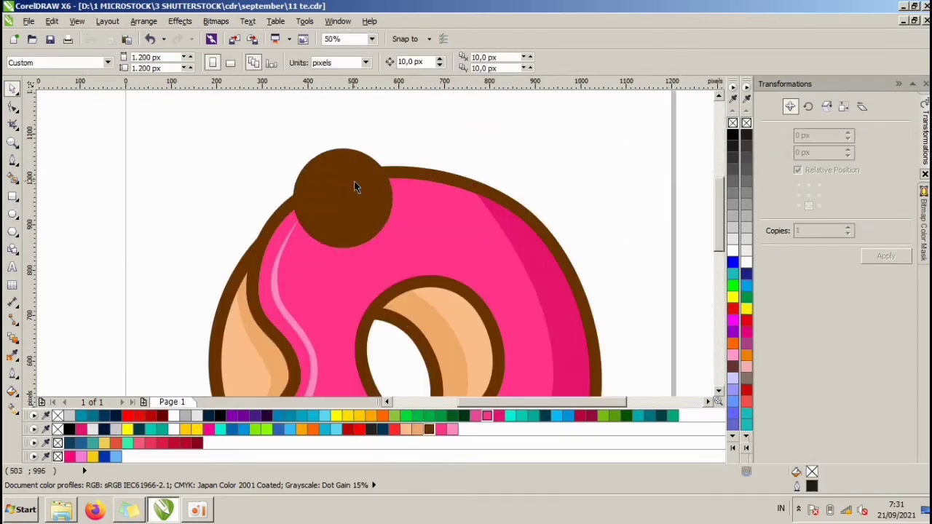
Shift the brown circle slightly up and left, then add concentric smaller copies, one white at 171 px and one brown at 148 px.
{"action": "left_click_drag", "start_coordinate": [352, 175], "coordinate": [346, 165]}
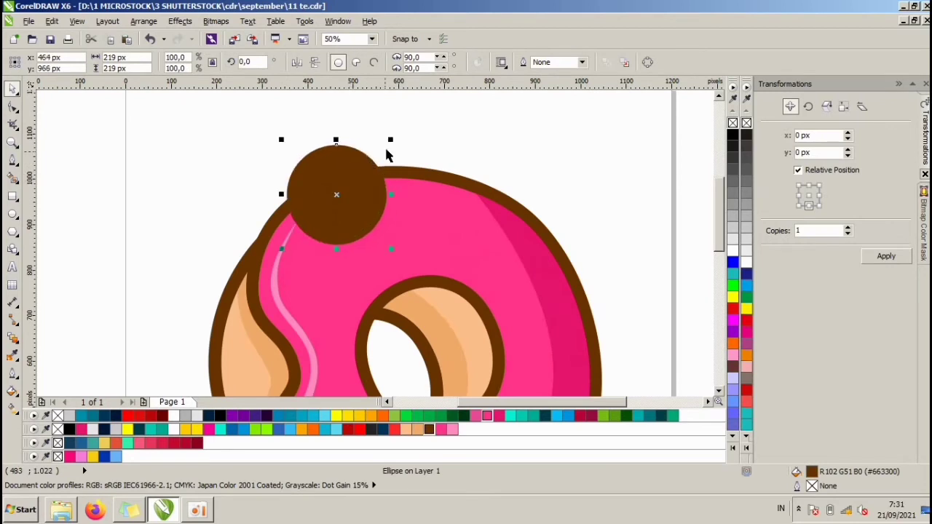
{"action": "left_click_drag", "start_coordinate": [391, 139], "coordinate": [714, 242]}
{"action": "left_click", "coordinate": [733, 249]}
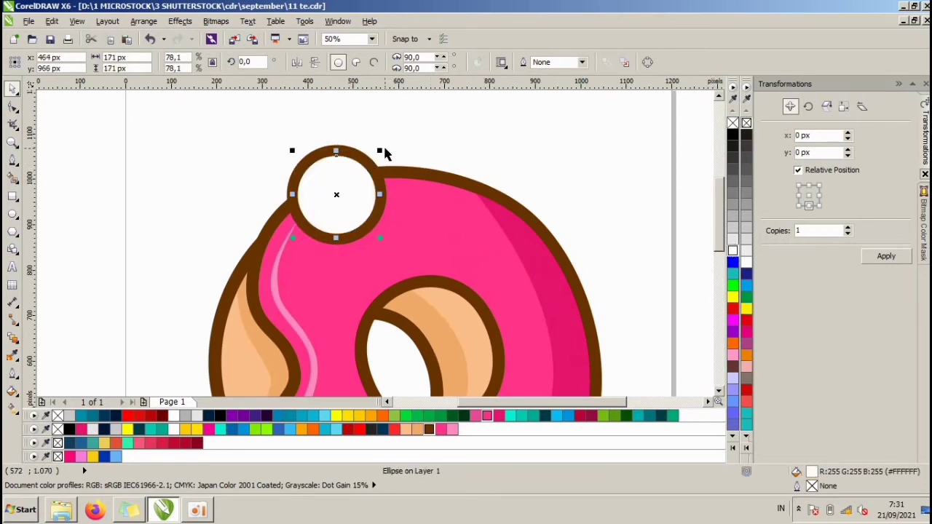
{"action": "left_click_drag", "start_coordinate": [382, 149], "coordinate": [379, 152]}
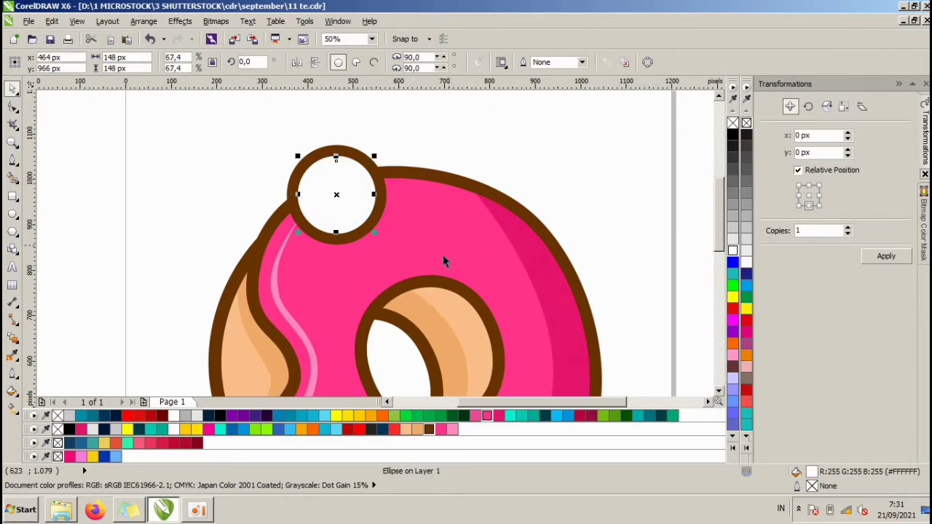
{"action": "left_click", "coordinate": [420, 430]}
{"action": "left_click", "coordinate": [415, 122]}
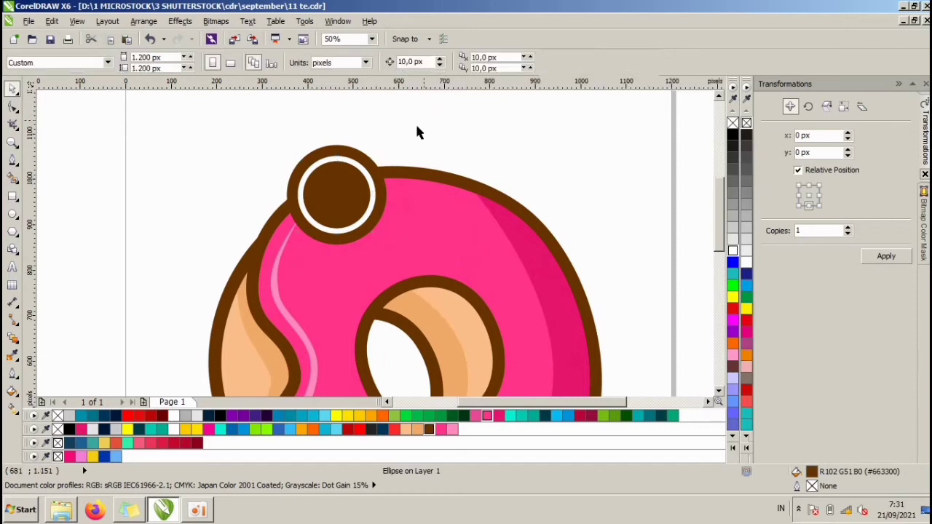
Draw a circle over the inner brown circle's upper-right edge, scale it to 49 px, and place a 20 px copy near the eye's centre.
{"action": "scroll", "coordinate": [353, 163], "scroll_direction": "up", "scroll_amount": 4}
{"action": "left_click", "coordinate": [427, 162]}
{"action": "left_click", "coordinate": [13, 214]}
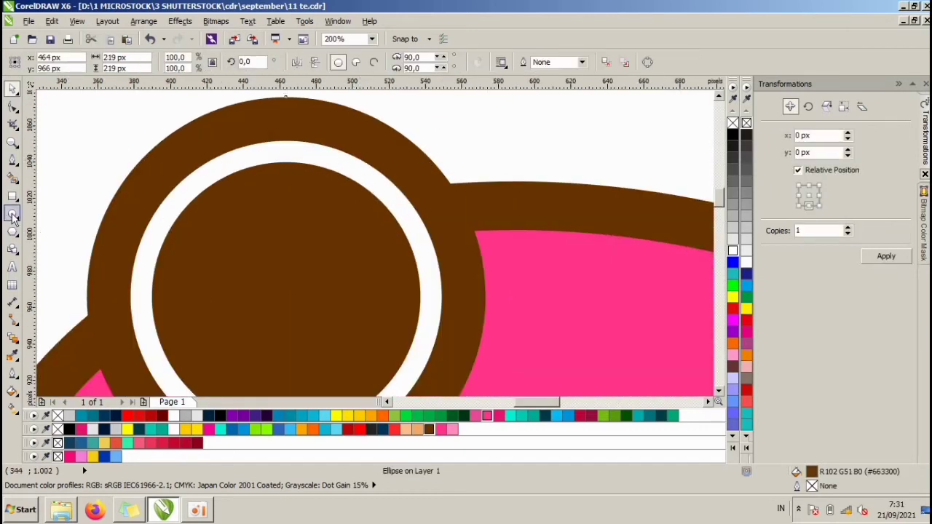
{"action": "left_click_drag", "start_coordinate": [296, 162], "coordinate": [406, 236]}
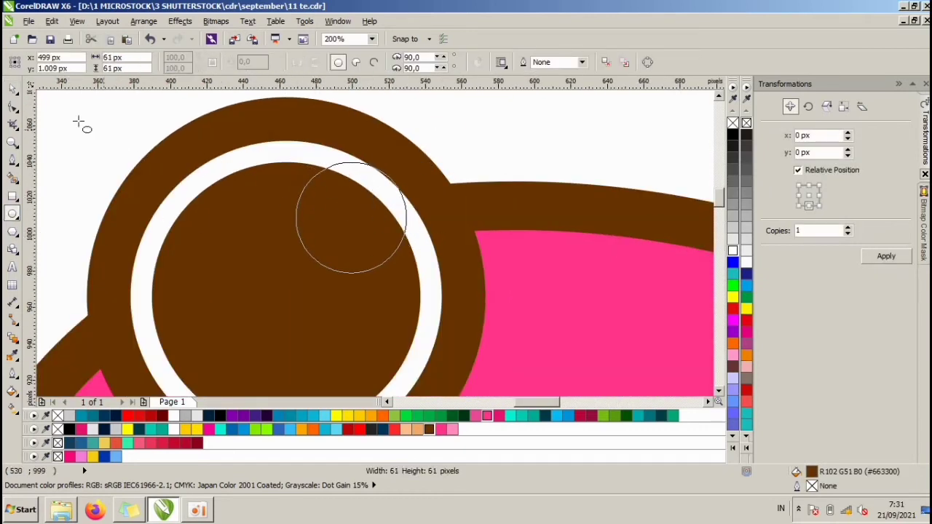
{"action": "left_click", "coordinate": [13, 88]}
{"action": "left_click_drag", "start_coordinate": [411, 156], "coordinate": [391, 182]}
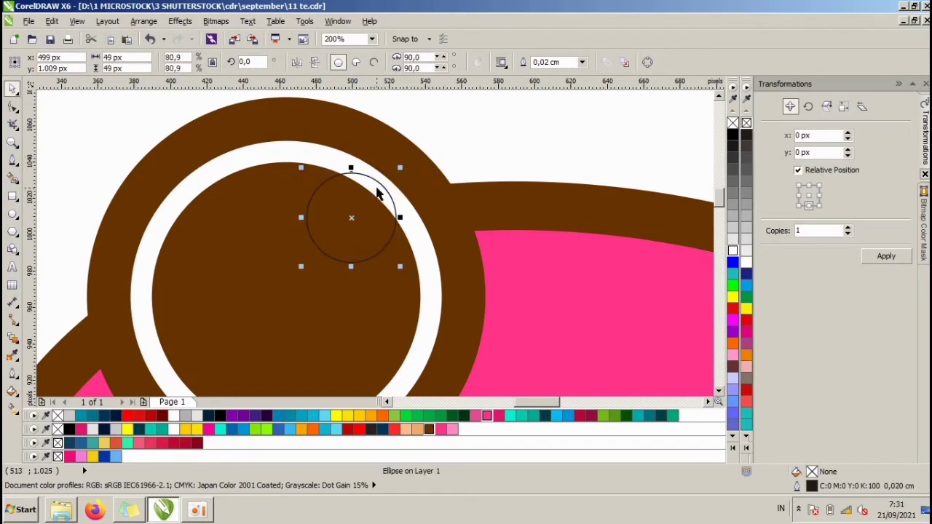
{"action": "mouse_move", "coordinate": [339, 224]}
{"action": "left_mouse_down"}
{"action": "mouse_move", "coordinate": [365, 213]}
{"action": "mouse_move", "coordinate": [352, 230]}
{"action": "left_mouse_up"}
{"action": "left_click_drag", "start_coordinate": [353, 231], "coordinate": [278, 295]}
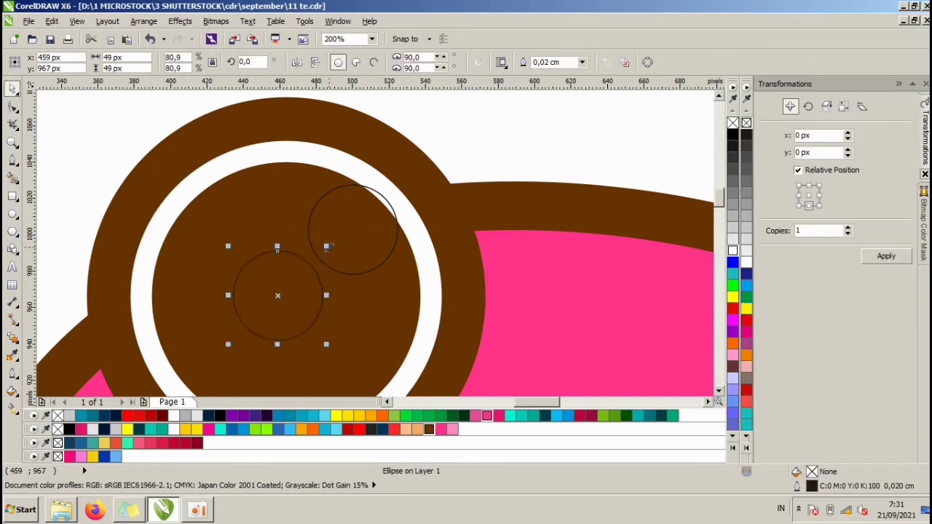
{"action": "left_click_drag", "start_coordinate": [327, 246], "coordinate": [296, 283]}
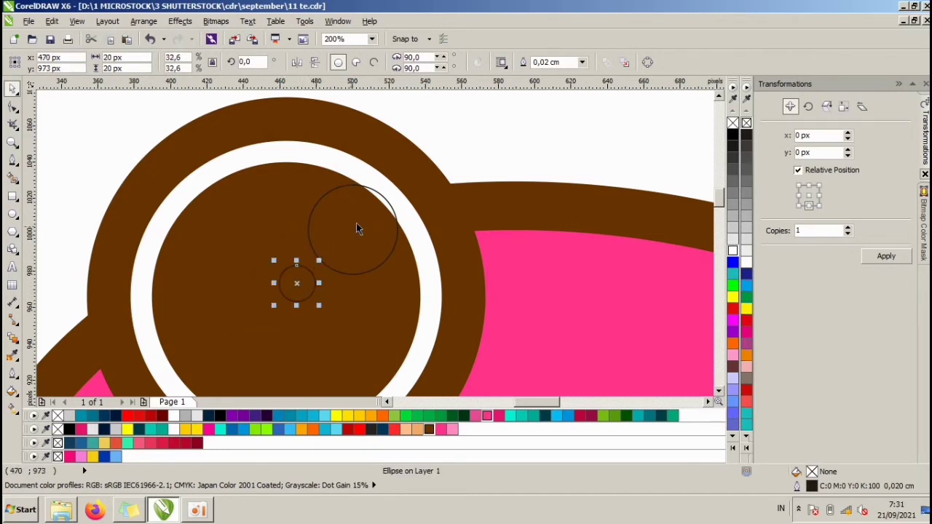
Fill both small highlight circles with white and remove their outlines.
{"action": "left_click", "coordinate": [385, 207], "text": "shift"}
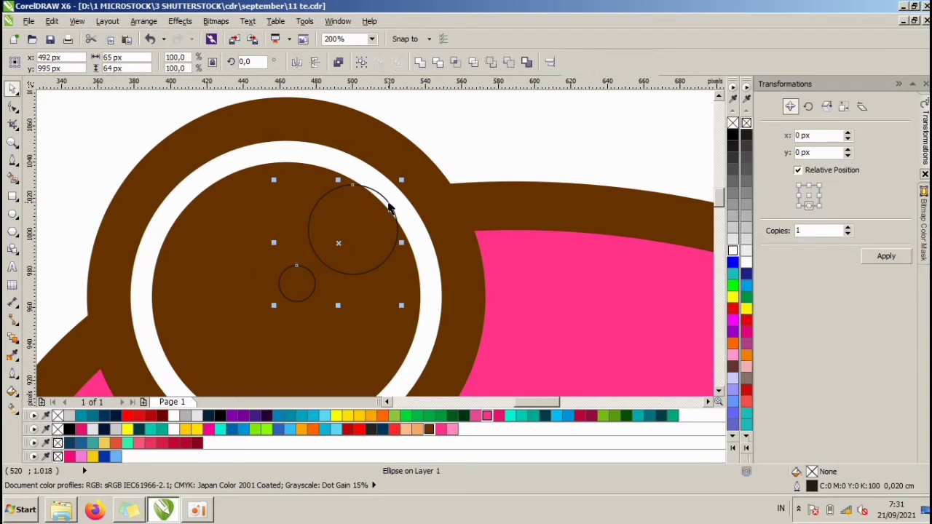
{"action": "left_click", "coordinate": [732, 250]}
{"action": "right_click", "coordinate": [732, 123]}
{"action": "left_click", "coordinate": [618, 133]}
{"action": "scroll", "coordinate": [466, 181], "scroll_direction": "down", "scroll_amount": 2}
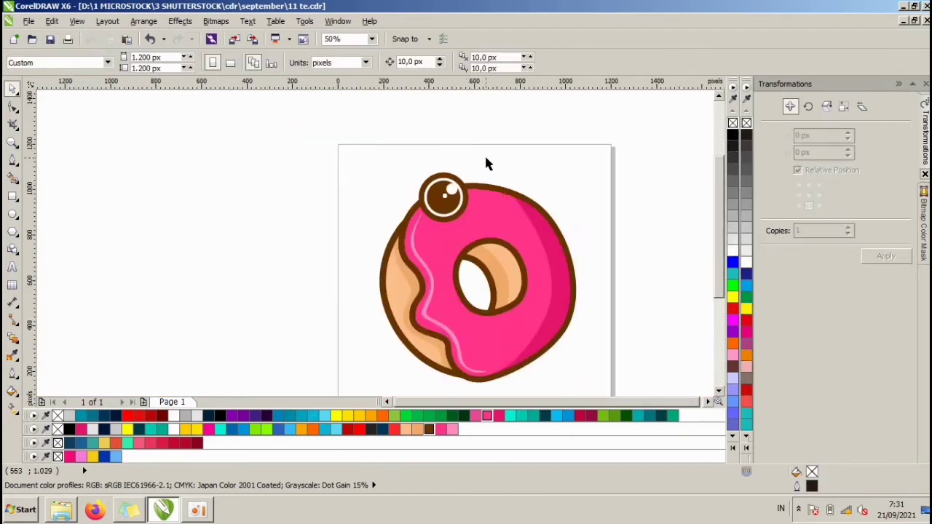
Group all five circles of the eye and place a copy level with it on the doughnut's upper right.
{"action": "left_click_drag", "start_coordinate": [405, 156], "coordinate": [485, 222]}
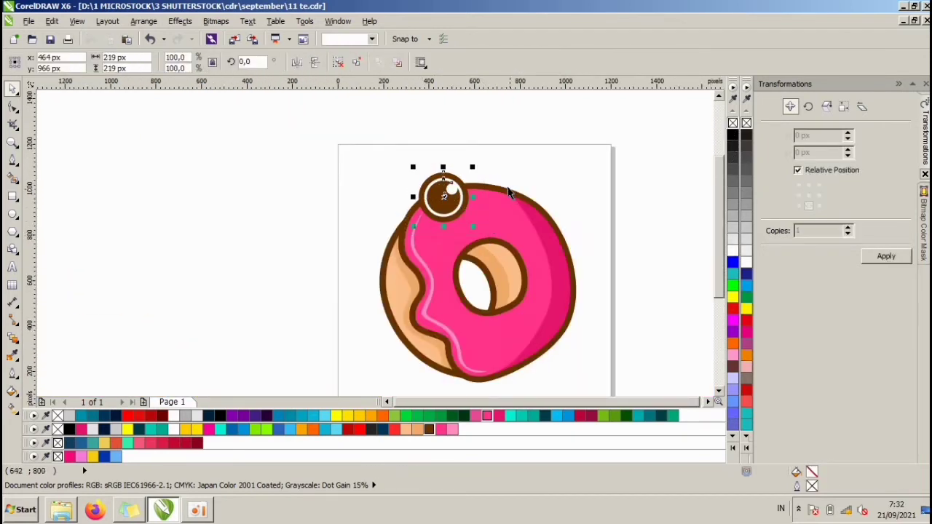
{"action": "scroll", "coordinate": [510, 185], "scroll_direction": "up", "scroll_amount": 1}
{"action": "left_click_drag", "start_coordinate": [379, 206], "coordinate": [520, 208]}
{"action": "left_click", "coordinate": [443, 175]}
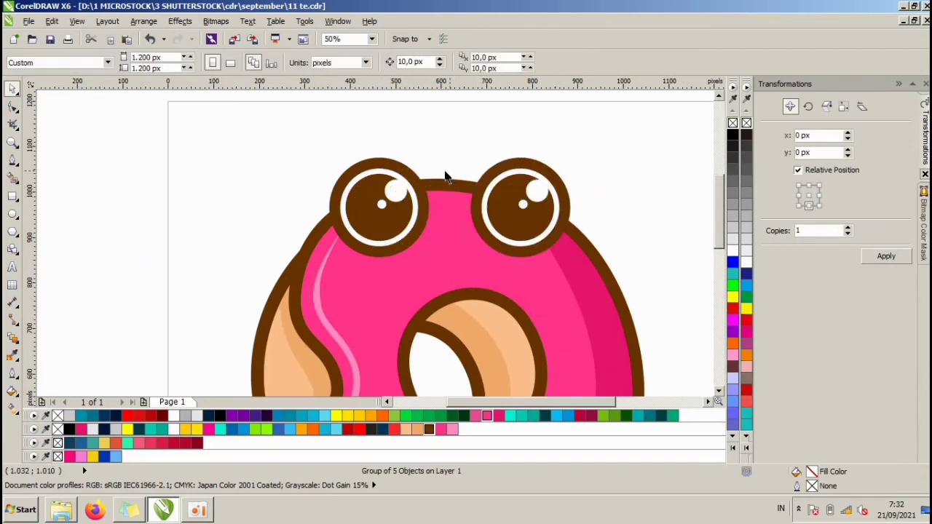
Select both eyes together and enlarge them slightly in proportion about their shared centre.
{"action": "scroll", "coordinate": [467, 126], "scroll_direction": "down", "scroll_amount": 1}
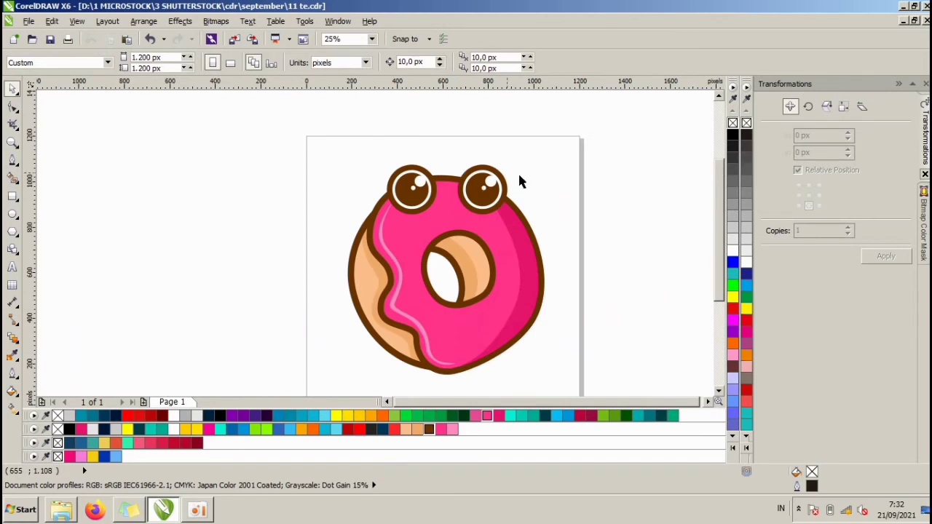
{"action": "left_click_drag", "start_coordinate": [432, 172], "coordinate": [343, 150]}
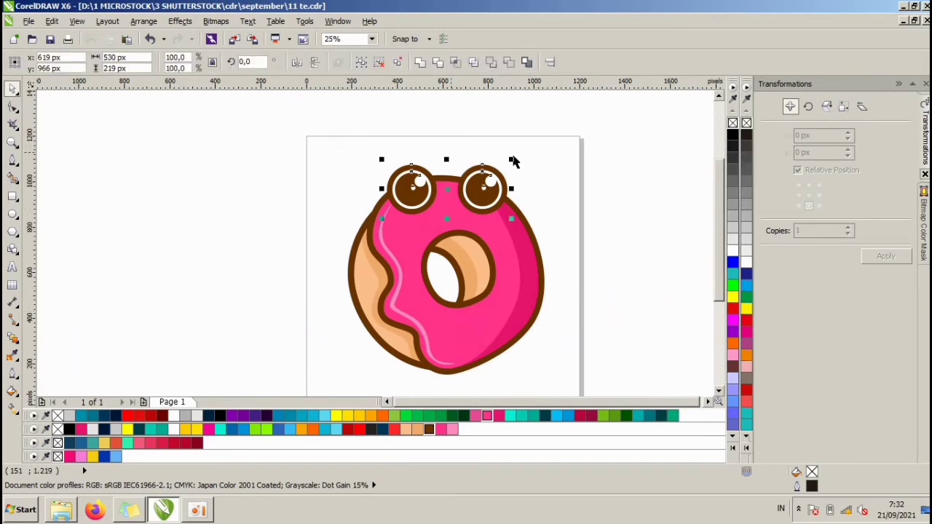
{"action": "left_click_drag", "start_coordinate": [512, 159], "coordinate": [493, 175]}
{"action": "left_click", "coordinate": [572, 198]}
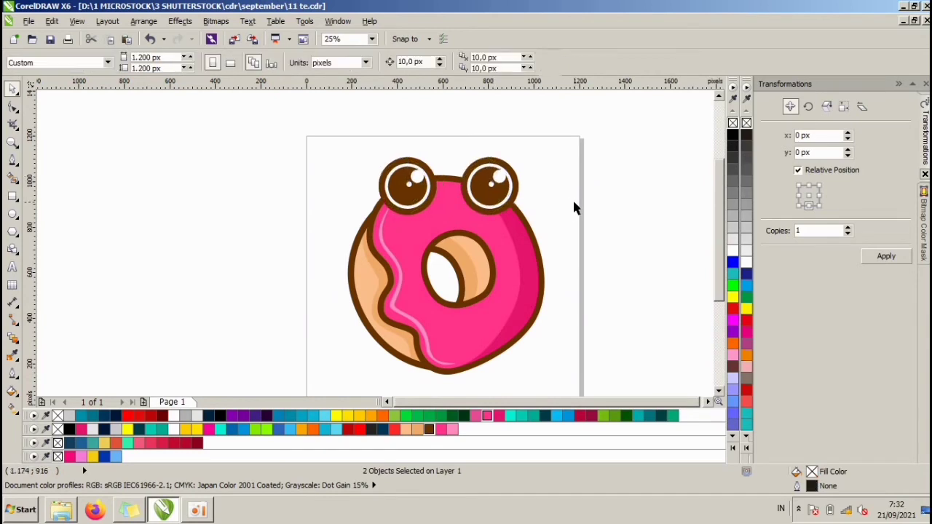
Rotate the whole doughnut character with its eyes 5° clockwise.
{"action": "scroll", "coordinate": [572, 278], "scroll_direction": "down", "scroll_amount": 1}
{"action": "left_click_drag", "start_coordinate": [572, 295], "coordinate": [459, 184]}
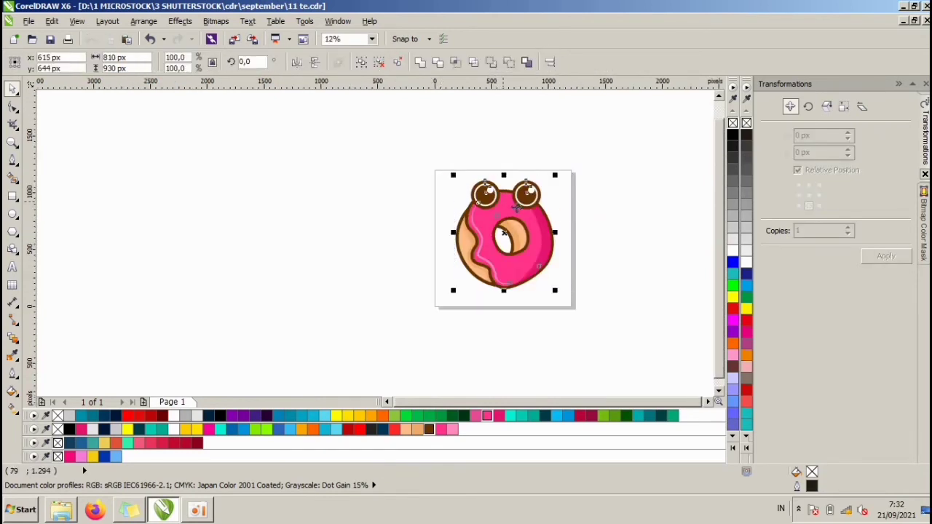
{"action": "scroll", "coordinate": [532, 212], "scroll_direction": "up", "scroll_amount": 1}
{"action": "left_click", "coordinate": [537, 214]}
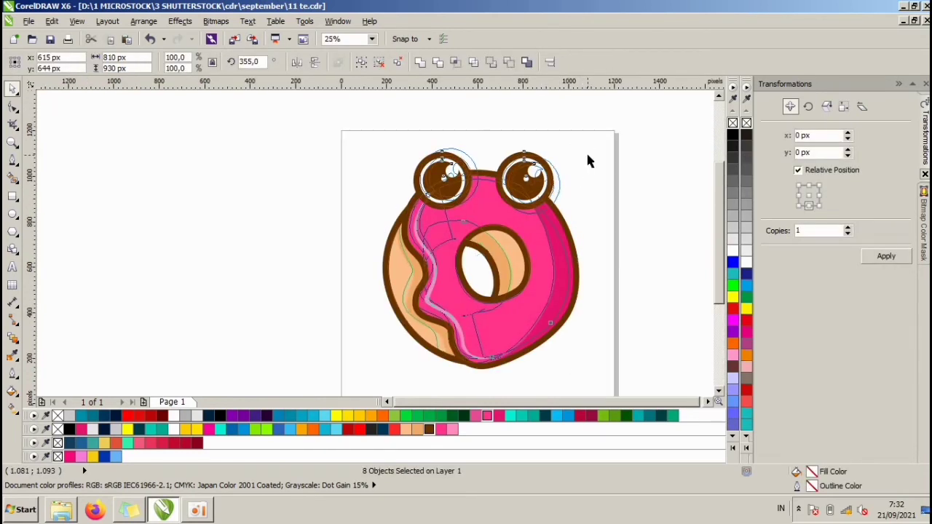
{"action": "left_click", "coordinate": [586, 151]}
Select both eyes together and rotate them counter-clockwise to an angle of 358.3°.
{"action": "left_click_drag", "start_coordinate": [604, 226], "coordinate": [343, 129]}
{"action": "left_click", "coordinate": [537, 173]}
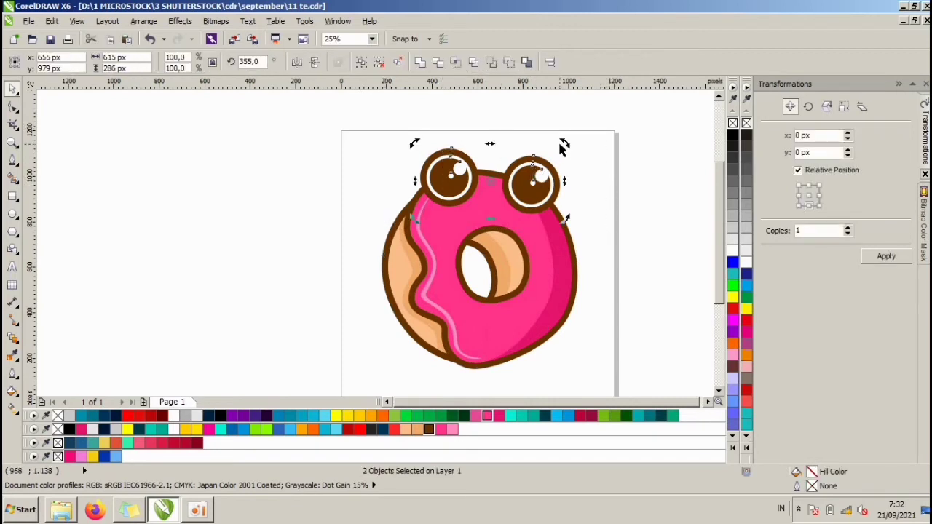
{"action": "left_click_drag", "start_coordinate": [563, 144], "coordinate": [562, 140]}
{"action": "left_click", "coordinate": [583, 172]}
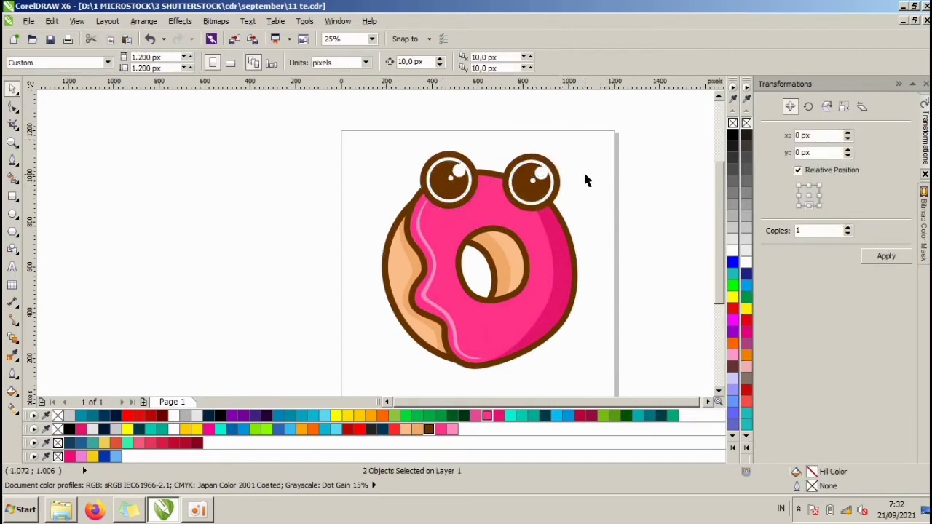
Shift both eyes together slightly left along the doughnut's upper edge.
{"action": "left_click_drag", "start_coordinate": [600, 222], "coordinate": [400, 141]}
{"action": "scroll", "coordinate": [453, 172], "scroll_direction": "up", "scroll_amount": 1}
{"action": "left_click_drag", "start_coordinate": [452, 173], "coordinate": [438, 171]}
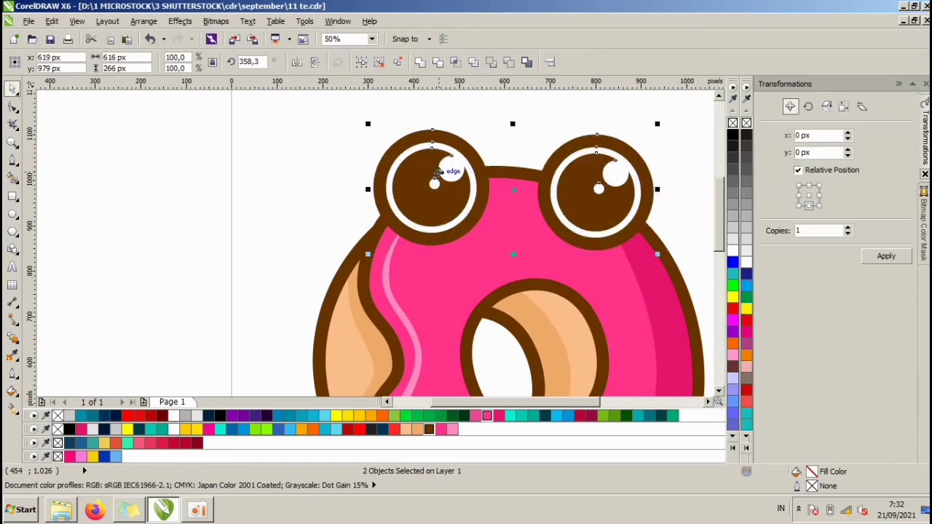
{"action": "scroll", "coordinate": [439, 170], "scroll_direction": "down", "scroll_amount": 1}
{"action": "left_click_drag", "start_coordinate": [536, 188], "coordinate": [540, 188]}
{"action": "left_click", "coordinate": [578, 190]}
Draw a closed mouth curve about 83 × 126 px between the eyes and the doughnut hole, with a flat top and a rounded, tapered tip.
{"action": "scroll", "coordinate": [480, 183], "scroll_direction": "up", "scroll_amount": 2}
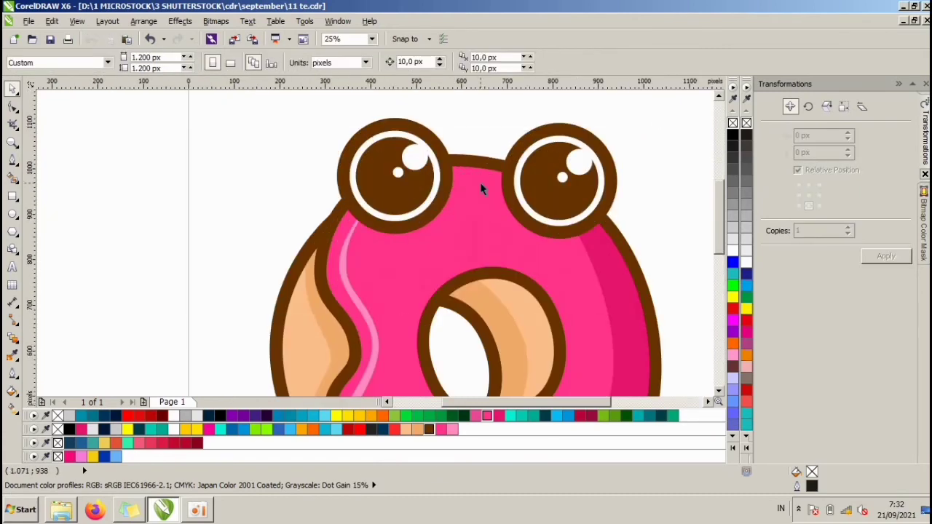
{"action": "scroll", "coordinate": [488, 207], "scroll_direction": "up", "scroll_amount": 1}
{"action": "scroll", "coordinate": [463, 203], "scroll_direction": "down", "scroll_amount": 2}
{"action": "scroll", "coordinate": [470, 207], "scroll_direction": "up", "scroll_amount": 1}
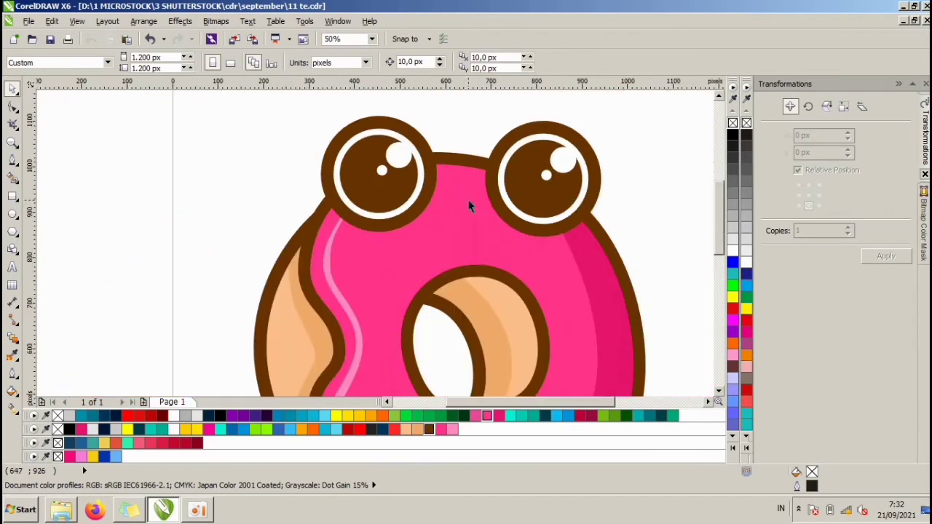
{"action": "scroll", "coordinate": [470, 207], "scroll_direction": "down", "scroll_amount": 1}
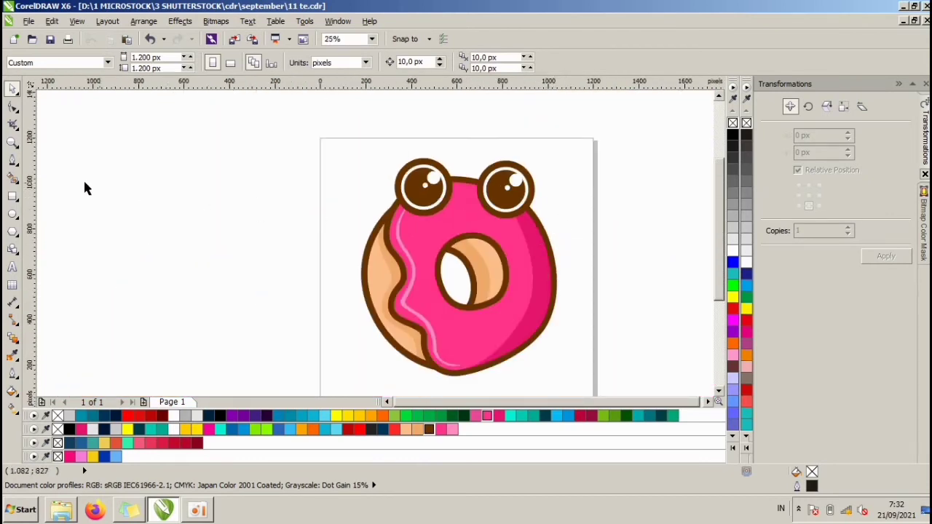
{"action": "left_click", "coordinate": [13, 160]}
{"action": "scroll", "coordinate": [474, 211], "scroll_direction": "up", "scroll_amount": 2}
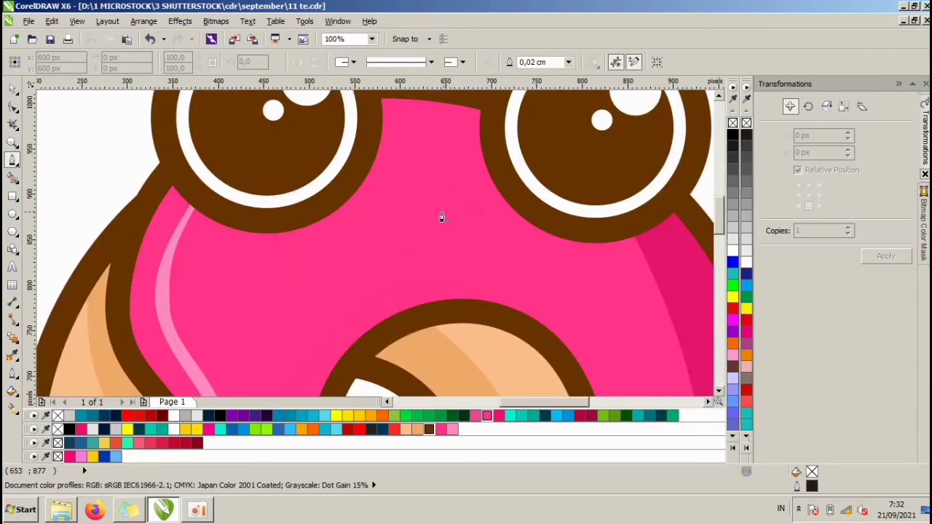
{"action": "left_click_drag", "start_coordinate": [470, 222], "coordinate": [478, 217]}
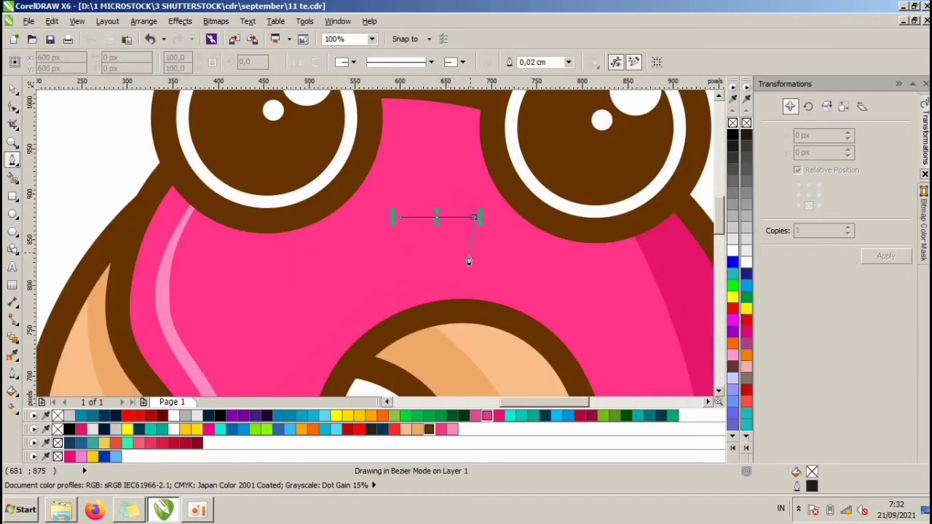
{"action": "left_click_drag", "start_coordinate": [441, 330], "coordinate": [419, 353]}
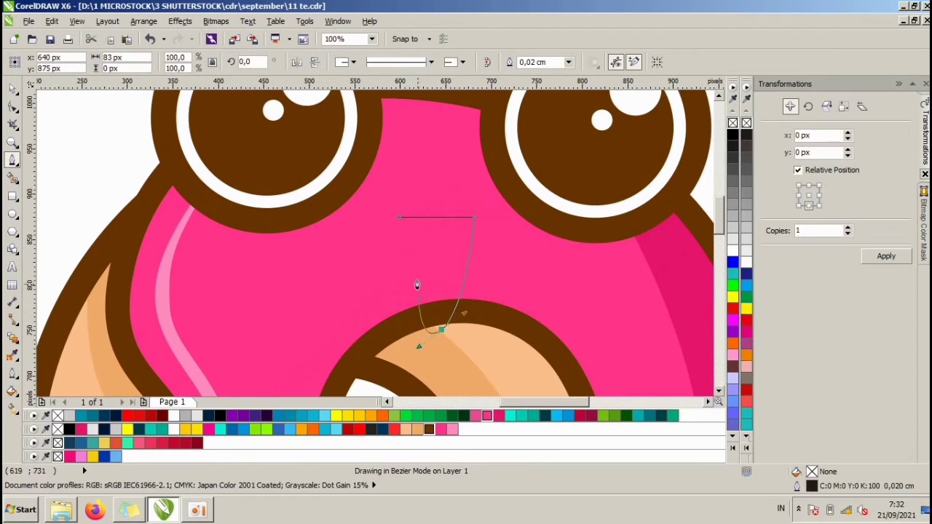
{"action": "left_click", "coordinate": [399, 217]}
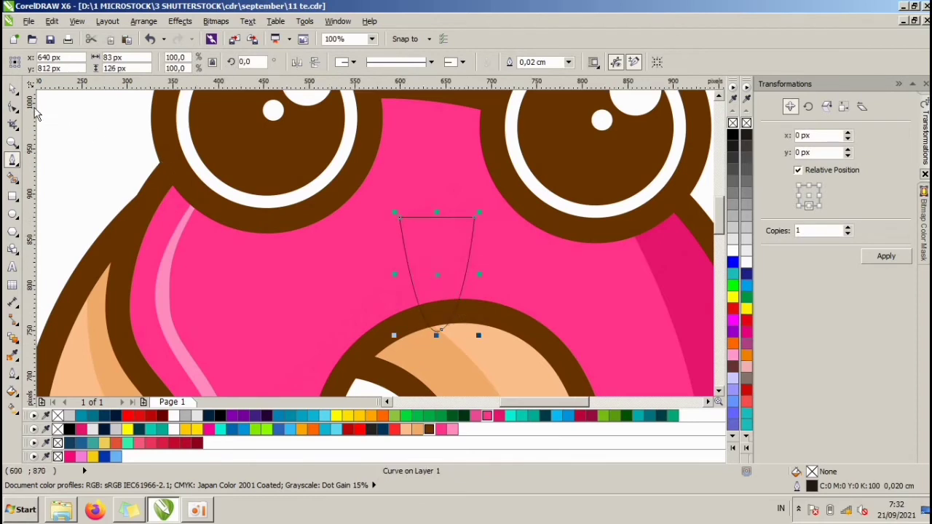
Widen the mouth shape to about 93 px and skew its tip slightly to the right.
{"action": "left_click", "coordinate": [12, 88]}
{"action": "left_click_drag", "start_coordinate": [392, 273], "coordinate": [404, 275]}
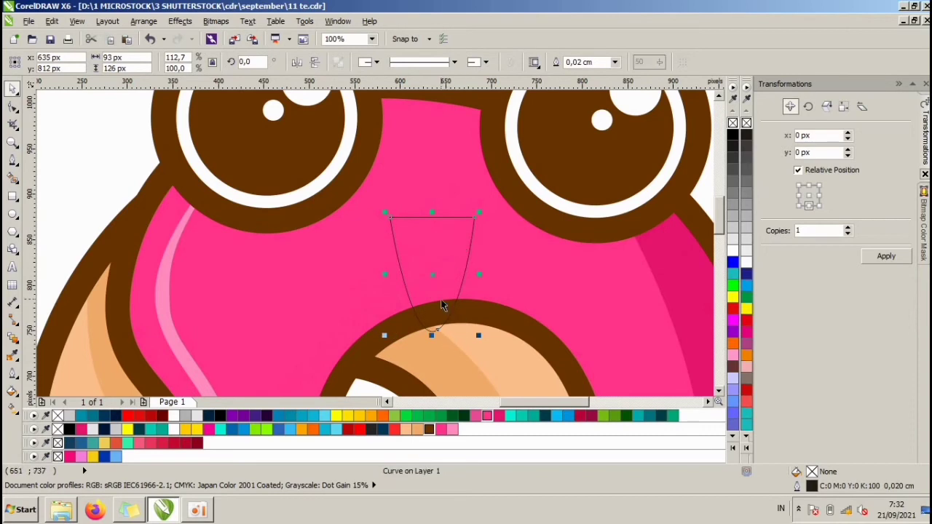
{"action": "left_click", "coordinate": [442, 270]}
{"action": "left_click", "coordinate": [447, 249]}
{"action": "scroll", "coordinate": [433, 328], "scroll_direction": "up", "scroll_amount": 1}
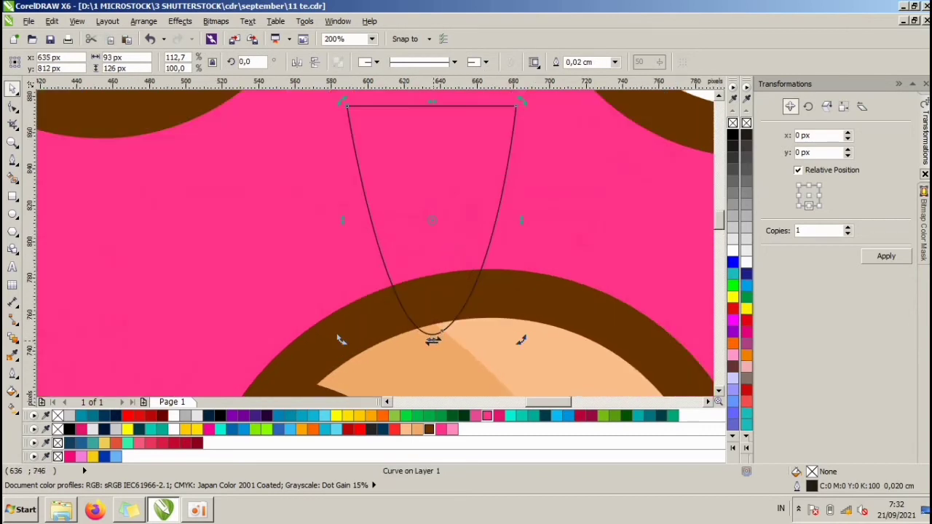
{"action": "left_click_drag", "start_coordinate": [433, 341], "coordinate": [429, 341]}
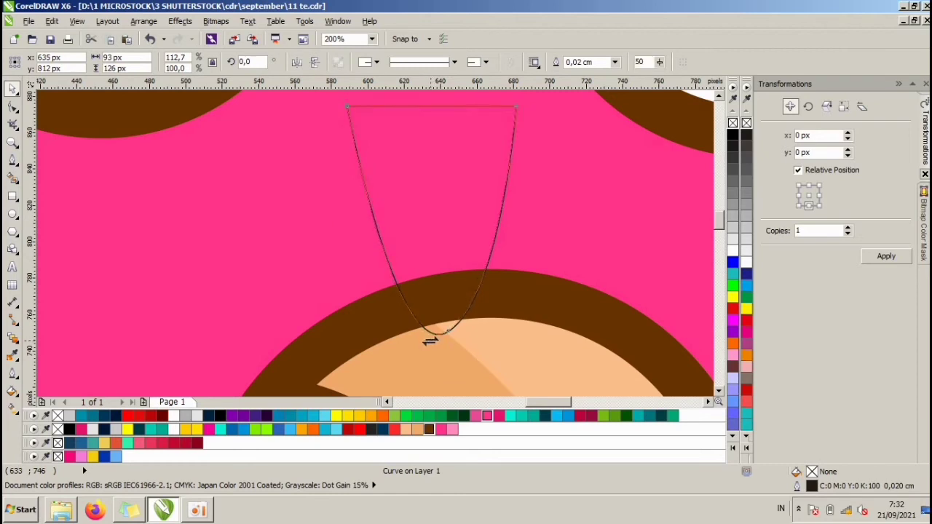
Fill the mouth shape with dark brown #663300 and remove its outline.
{"action": "left_click", "coordinate": [427, 430]}
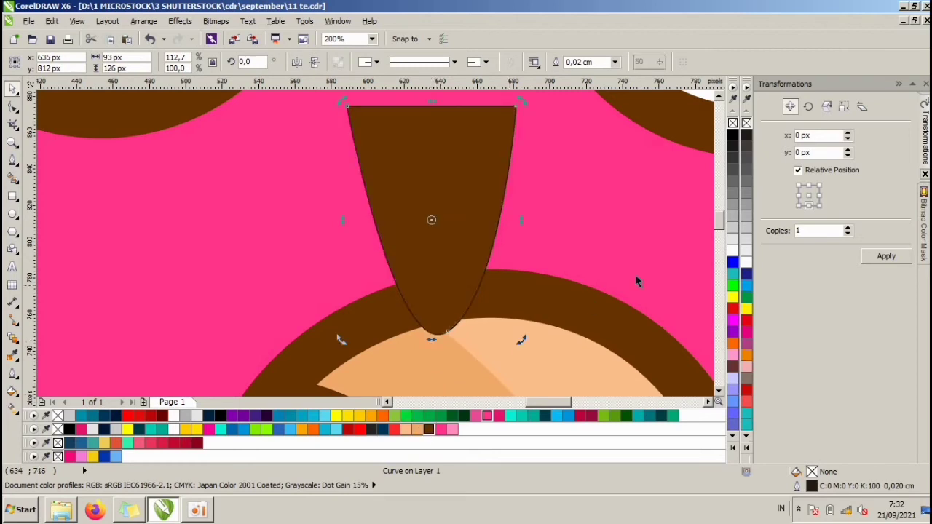
{"action": "right_click", "coordinate": [733, 135]}
{"action": "scroll", "coordinate": [492, 177], "scroll_direction": "down", "scroll_amount": 2}
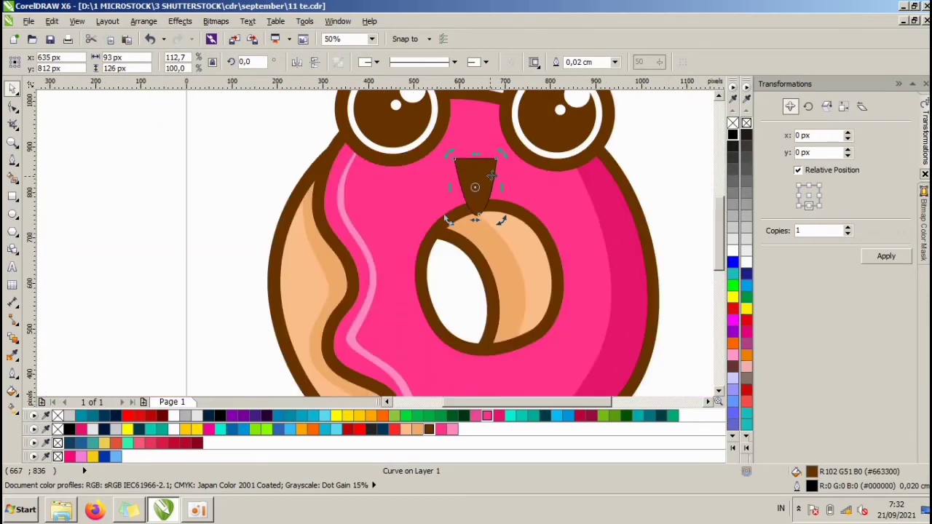
{"action": "right_click", "coordinate": [747, 122]}
{"action": "left_click", "coordinate": [654, 145]}
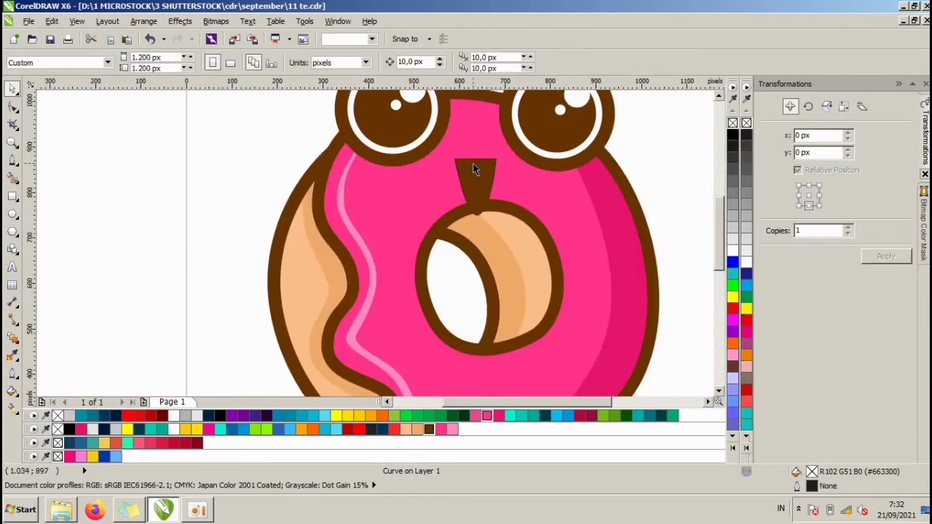
Place a copy of the mouth inside it, scaled to about 70 × 95 px, and fill it with white.
{"action": "scroll", "coordinate": [499, 179], "scroll_direction": "up", "scroll_amount": 2}
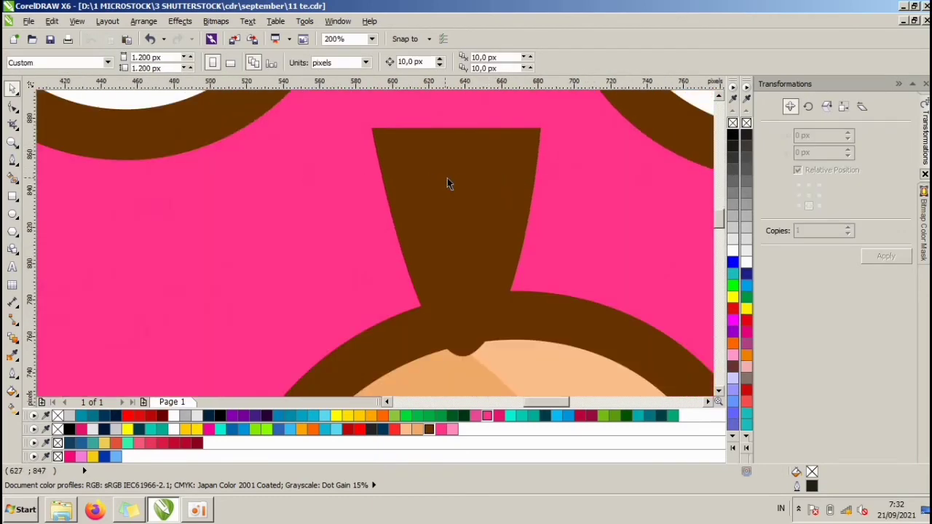
{"action": "left_click", "coordinate": [462, 180]}
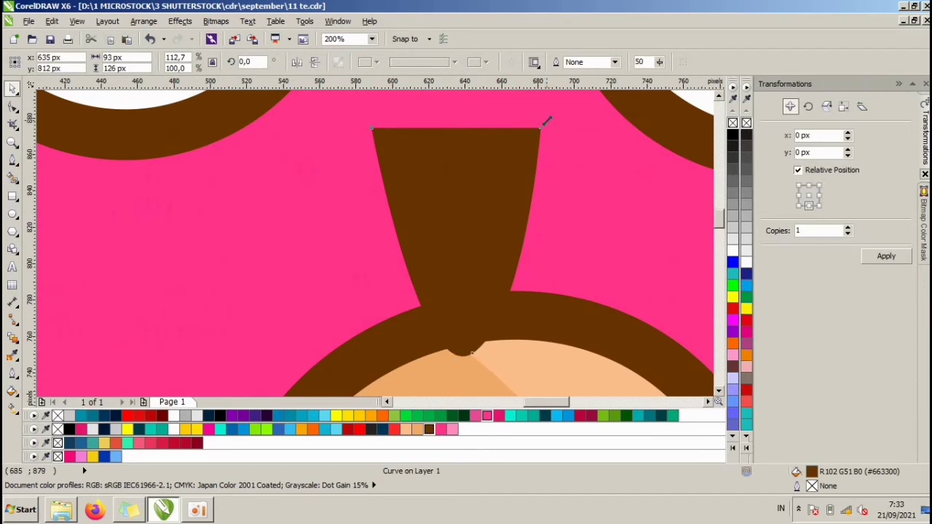
{"action": "left_click_drag", "start_coordinate": [546, 123], "coordinate": [530, 144]}
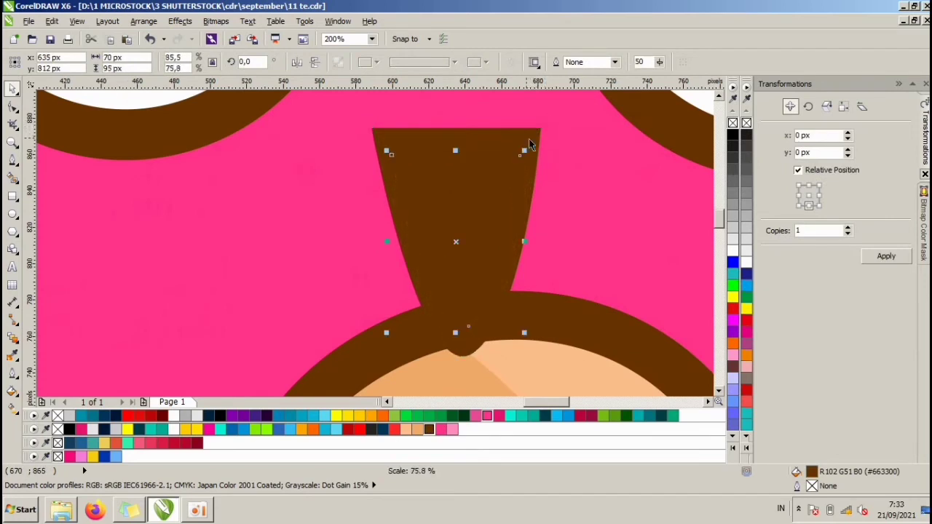
{"action": "left_click", "coordinate": [732, 251]}
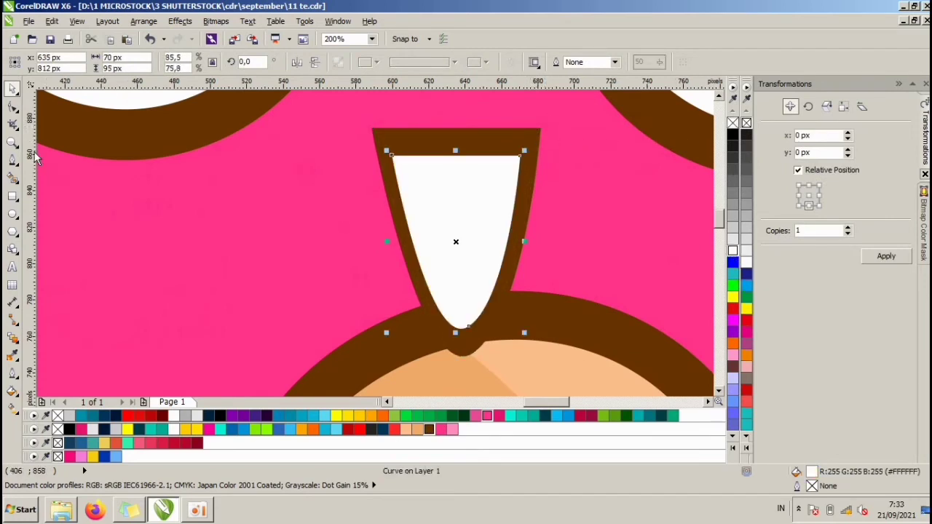
Draw a closed rounded curve over the lower half of the white mouth shape, with a sloping upper edge, for the tongue.
{"action": "left_click", "coordinate": [13, 159]}
{"action": "left_click", "coordinate": [375, 228]}
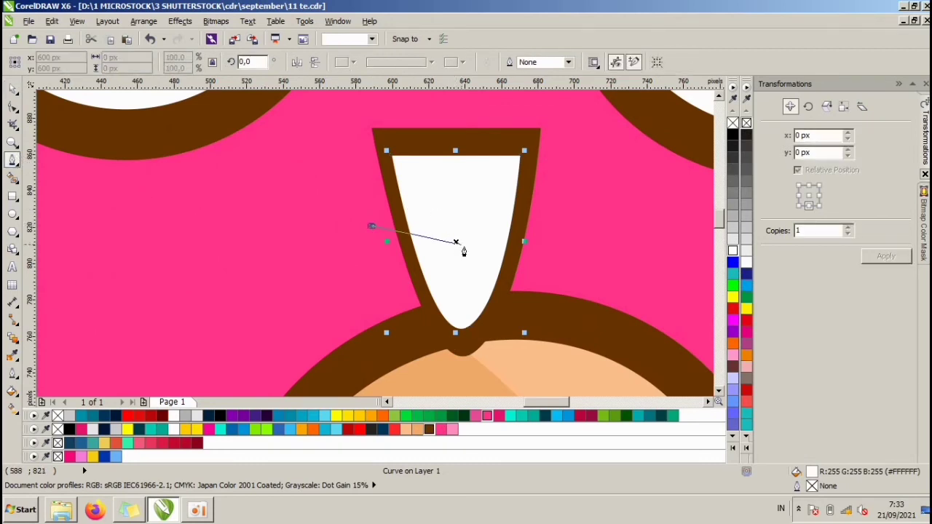
{"action": "left_click_drag", "start_coordinate": [525, 281], "coordinate": [542, 318]}
{"action": "left_click_drag", "start_coordinate": [442, 354], "coordinate": [350, 320]}
{"action": "left_click", "coordinate": [370, 228]}
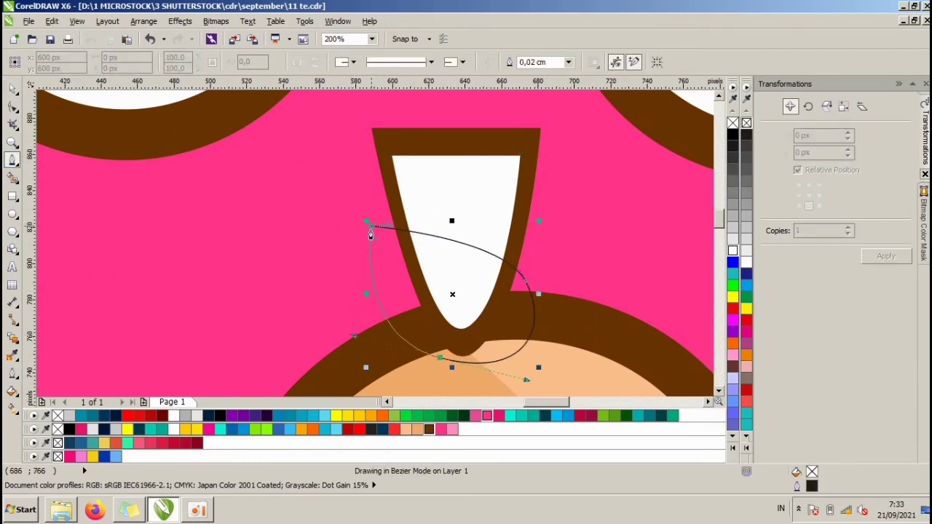
Intersect the curve with the white shape, and delete the original white shape and the curve.
{"action": "left_click", "coordinate": [13, 88]}
{"action": "left_click", "coordinate": [394, 157], "text": "shift"}
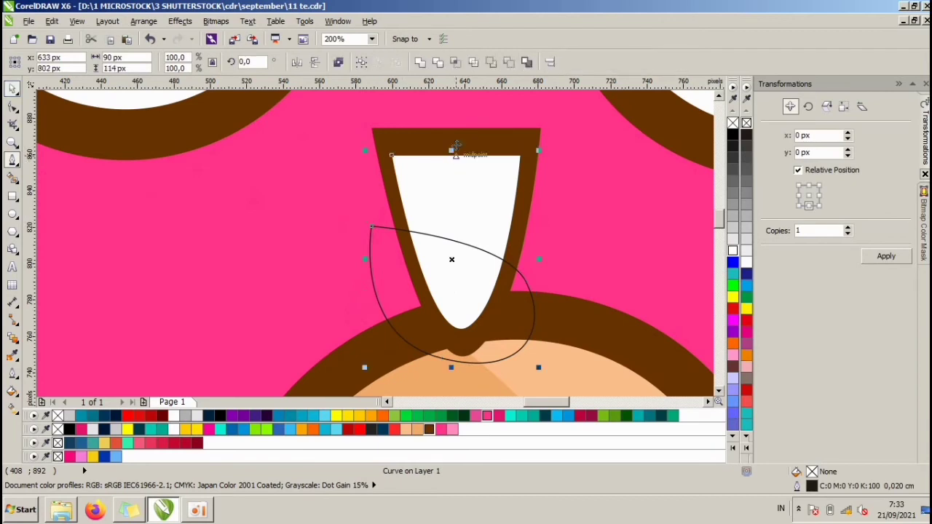
{"action": "left_click", "coordinate": [460, 67]}
{"action": "left_click", "coordinate": [493, 175]}
{"action": "key", "text": "Delete"}
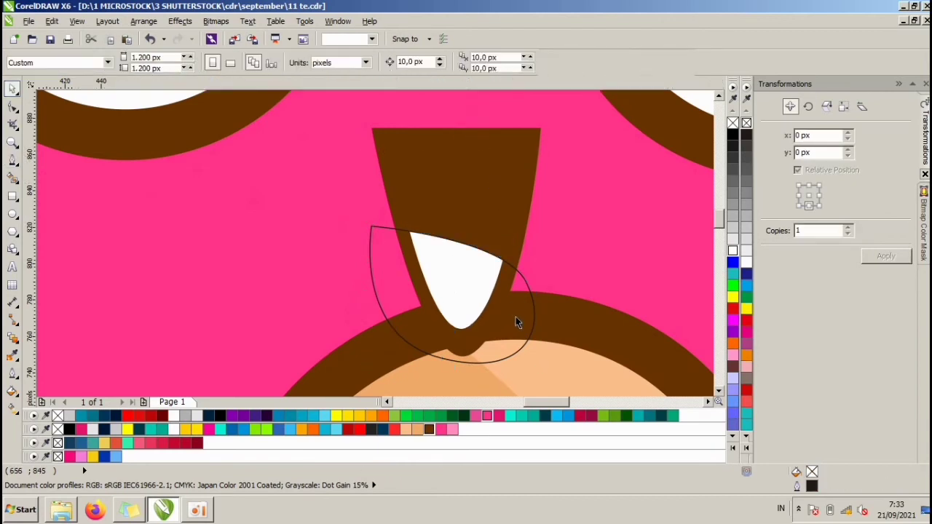
{"action": "left_click", "coordinate": [528, 288]}
{"action": "key", "text": "Delete"}
Fill the remaining tongue shape with red #FF0000.
{"action": "left_click", "coordinate": [491, 281]}
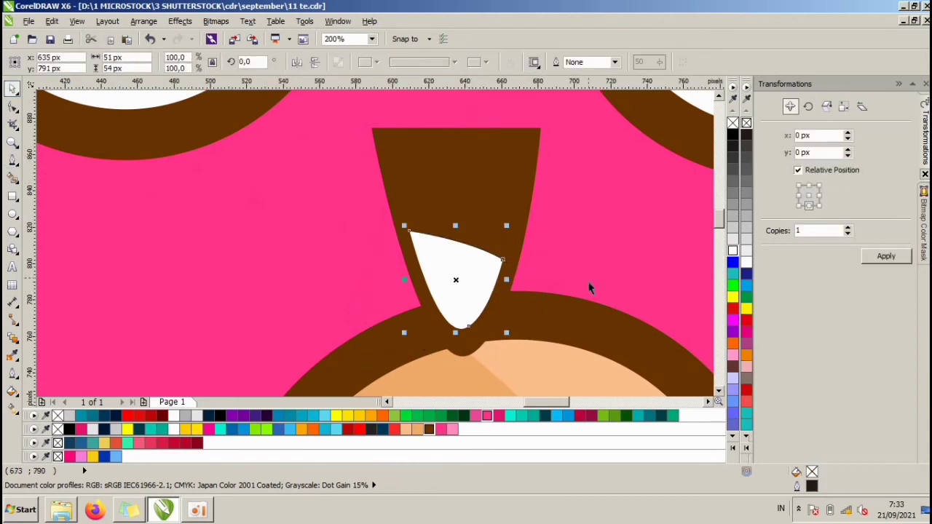
{"action": "left_click", "coordinate": [128, 415]}
{"action": "scroll", "coordinate": [318, 239], "scroll_direction": "down", "scroll_amount": 5}
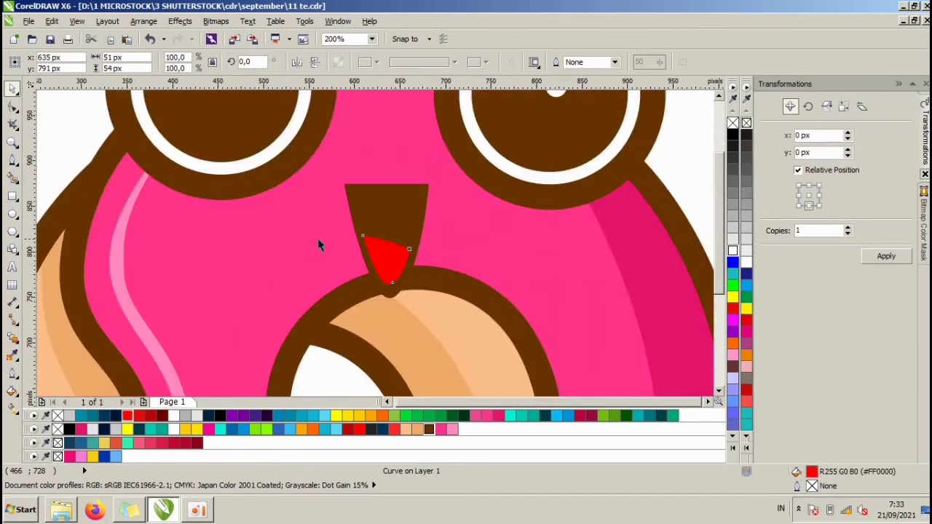
{"action": "left_click", "coordinate": [514, 220]}
Select the mouth and tongue together and nudge them slightly to the right.
{"action": "scroll", "coordinate": [357, 214], "scroll_direction": "down", "scroll_amount": 2}
{"action": "scroll", "coordinate": [284, 214], "scroll_direction": "up", "scroll_amount": 2}
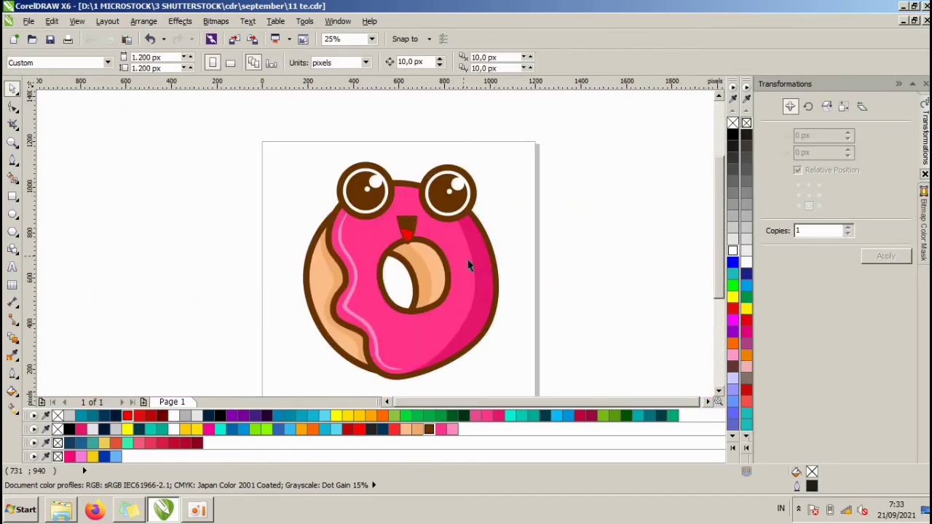
{"action": "left_click_drag", "start_coordinate": [531, 271], "coordinate": [368, 215]}
{"action": "scroll", "coordinate": [368, 215], "scroll_direction": "up", "scroll_amount": 2}
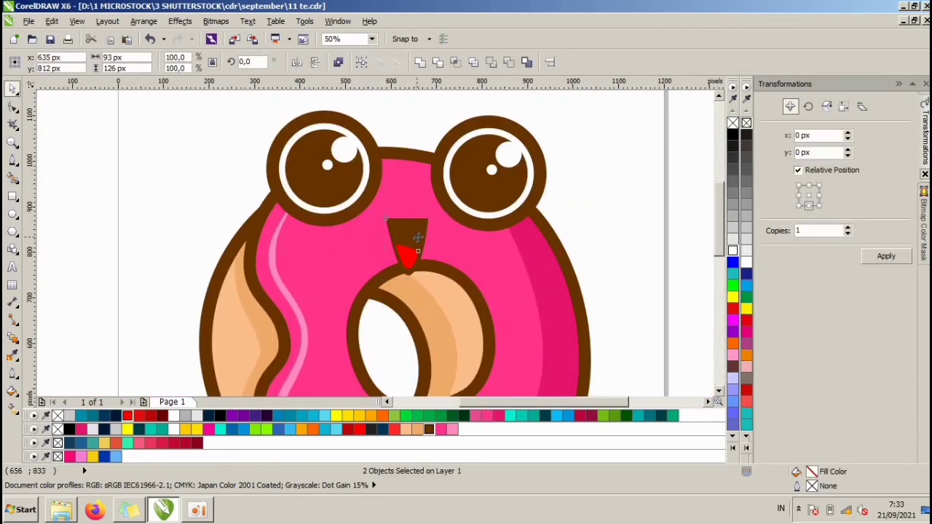
{"action": "left_click_drag", "start_coordinate": [419, 237], "coordinate": [421, 236]}
{"action": "left_click", "coordinate": [601, 224]}
Move the right eye slightly outward and the left eye slightly inward toward the mouth.
{"action": "left_click_drag", "start_coordinate": [620, 243], "coordinate": [424, 109]}
{"action": "left_click_drag", "start_coordinate": [482, 153], "coordinate": [496, 153]}
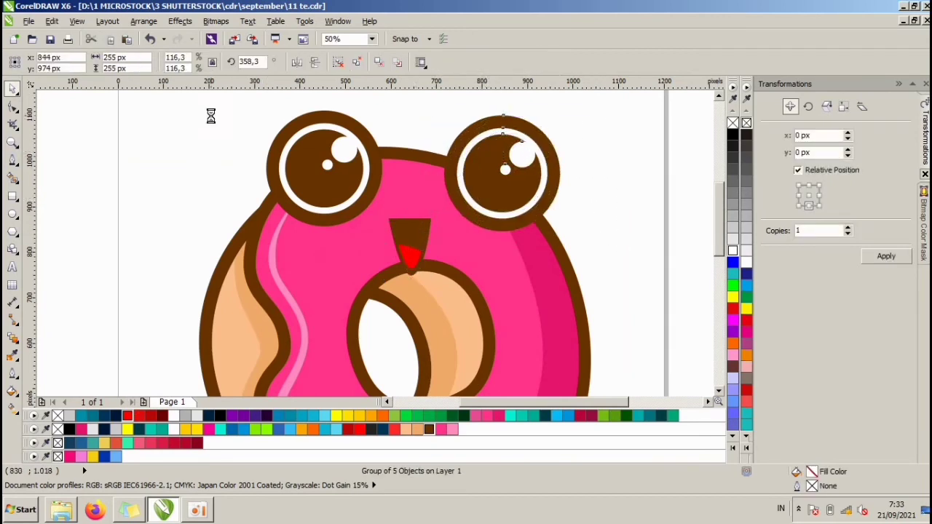
{"action": "left_click_drag", "start_coordinate": [211, 117], "coordinate": [333, 135]}
{"action": "left_click", "coordinate": [332, 169]}
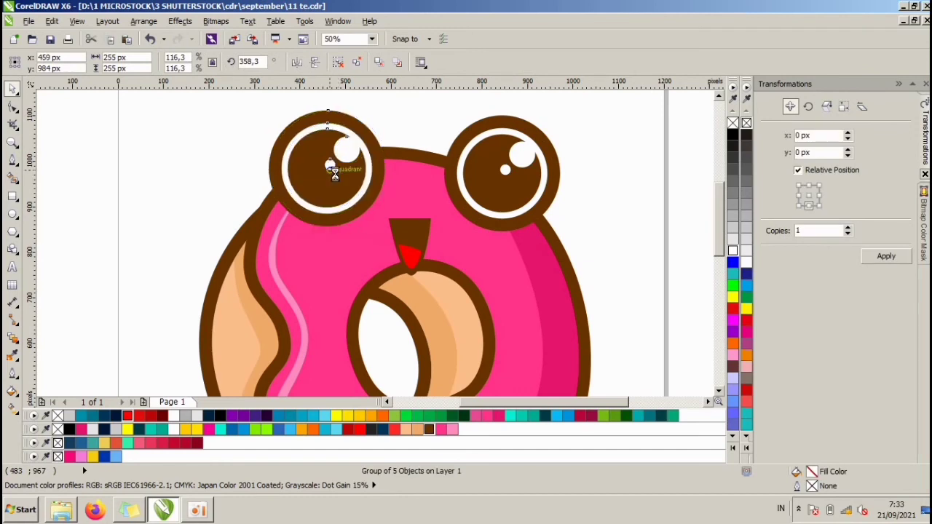
Nudge the right eye slightly back toward the mouth.
{"action": "left_click_drag", "start_coordinate": [582, 107], "coordinate": [446, 248]}
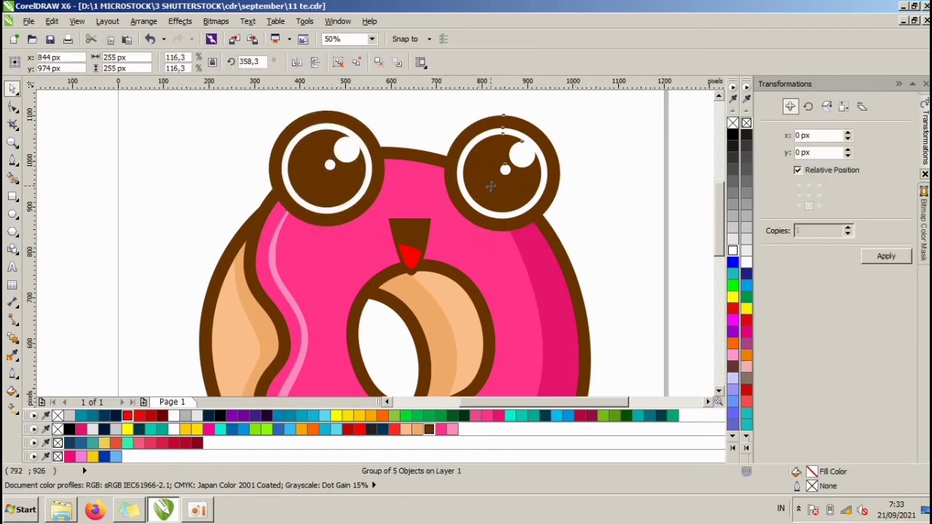
{"action": "left_click_drag", "start_coordinate": [491, 187], "coordinate": [486, 186]}
{"action": "left_click", "coordinate": [575, 184]}
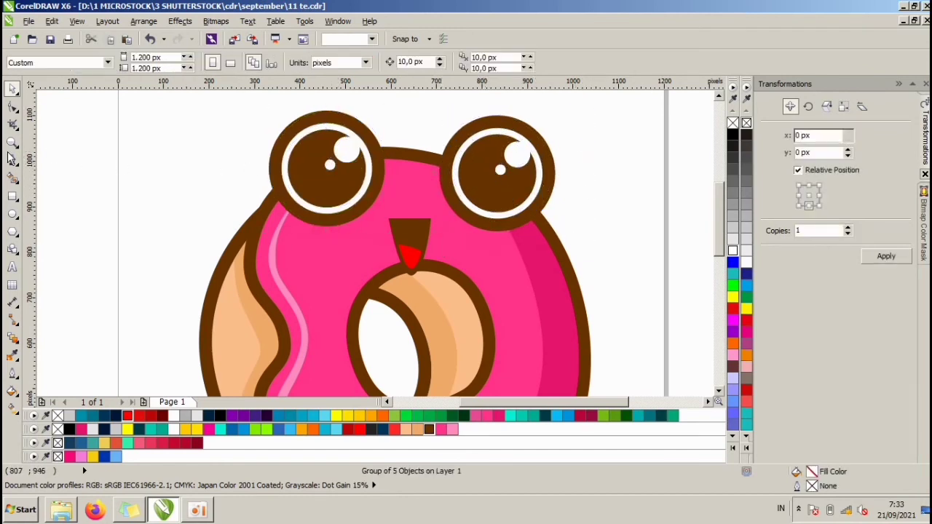
{"action": "scroll", "coordinate": [326, 156], "scroll_direction": "down", "scroll_amount": 3}
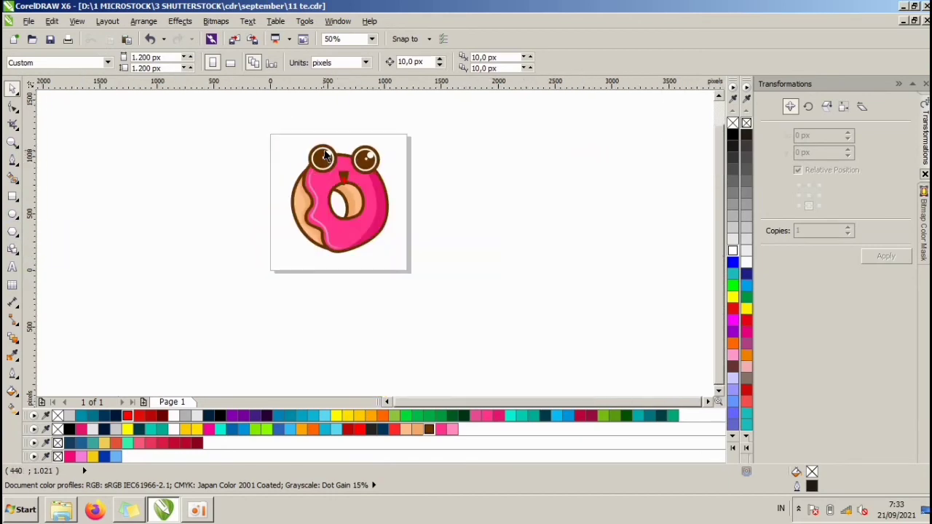
{"action": "scroll", "coordinate": [325, 155], "scroll_direction": "up", "scroll_amount": 2}
{"action": "left_click_drag", "start_coordinate": [256, 148], "coordinate": [471, 231]}
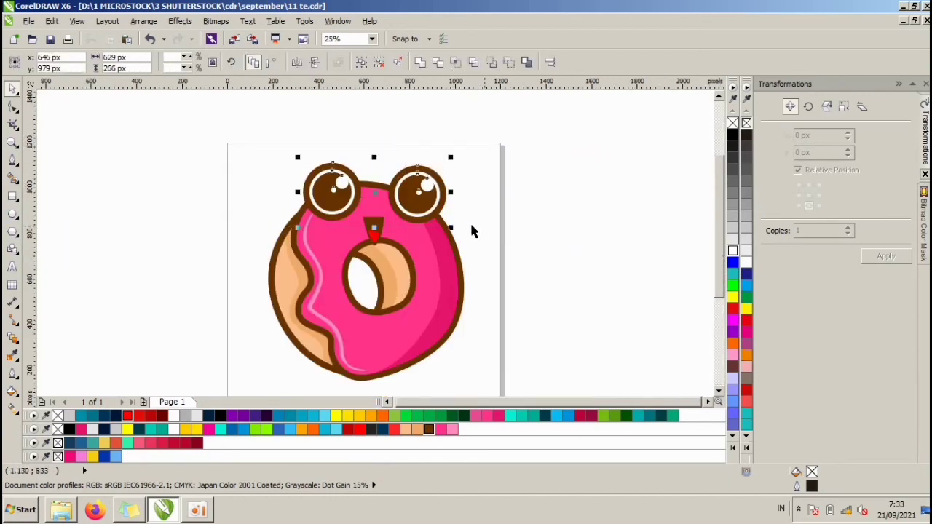
{"action": "scroll", "coordinate": [471, 231], "scroll_direction": "up", "scroll_amount": 1}
{"action": "left_click", "coordinate": [538, 188]}
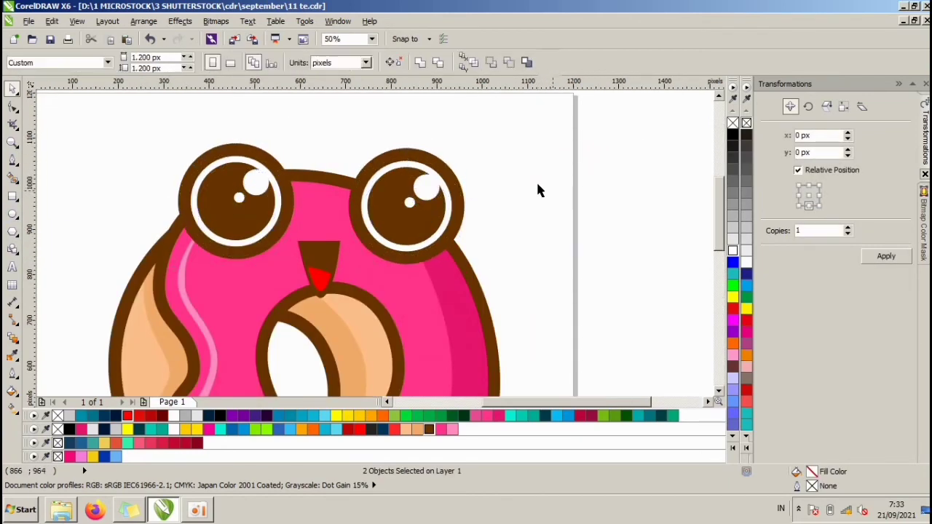
{"action": "scroll", "coordinate": [479, 173], "scroll_direction": "down", "scroll_amount": 1}
{"action": "scroll", "coordinate": [484, 178], "scroll_direction": "down", "scroll_amount": 1}
{"action": "scroll", "coordinate": [497, 188], "scroll_direction": "up", "scroll_amount": 1}
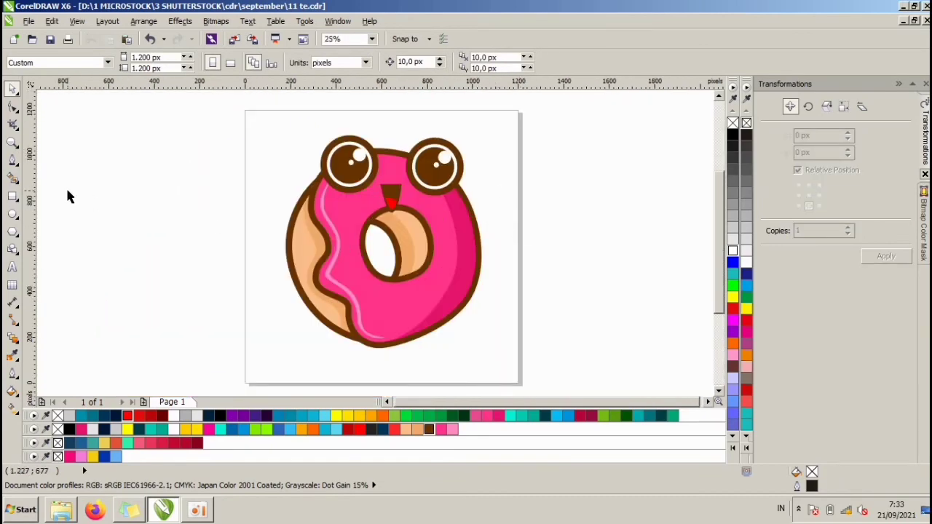
Draw a narrow vertical rectangle about 24 by 114 px beside the doughnut and round its corners to 12 px.
{"action": "left_click", "coordinate": [14, 196]}
{"action": "left_click_drag", "start_coordinate": [259, 201], "coordinate": [264, 225]}
{"action": "scroll", "coordinate": [260, 218], "scroll_direction": "up", "scroll_amount": 1}
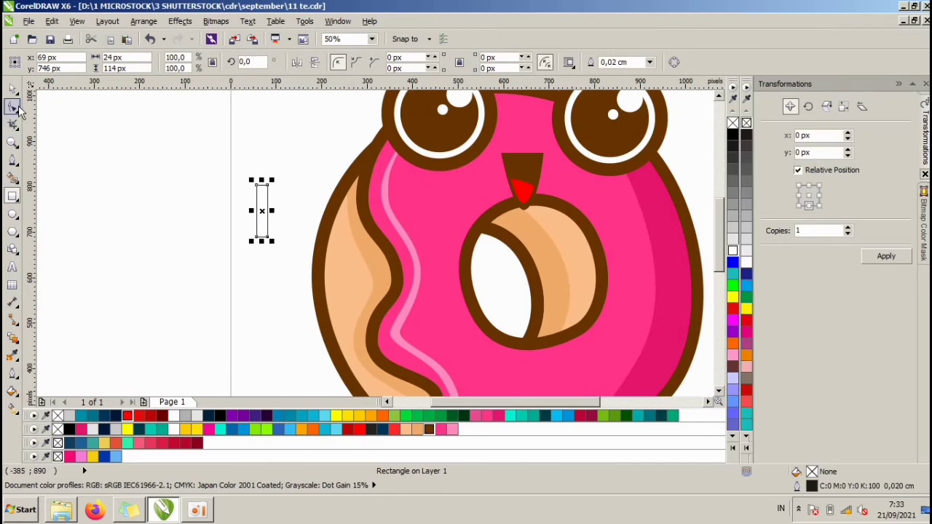
{"action": "left_click", "coordinate": [12, 106]}
{"action": "left_click_drag", "start_coordinate": [261, 191], "coordinate": [262, 197]}
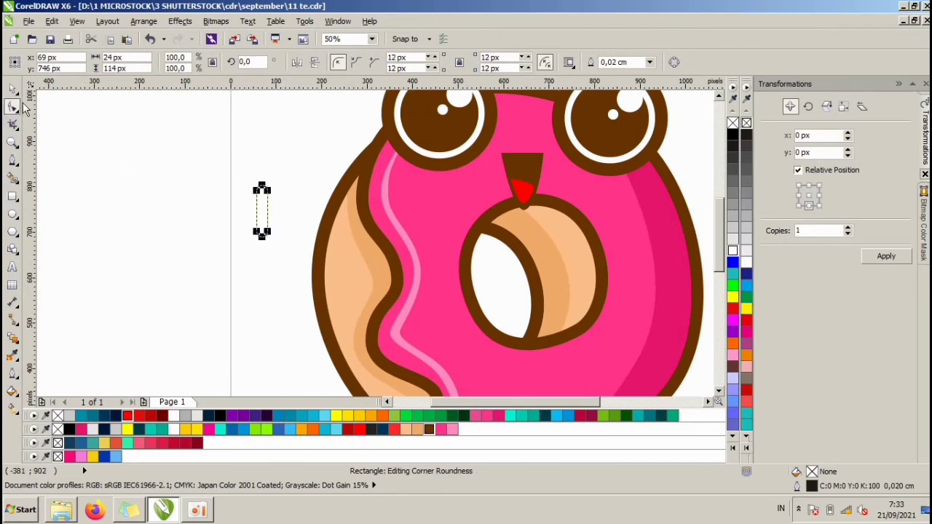
Move the rounded bar onto the icing between the highlight band and mouth, shrinking it to about 59% and rotating it to about 314°.
{"action": "left_click", "coordinate": [50, 88]}
{"action": "left_click", "coordinate": [263, 213]}
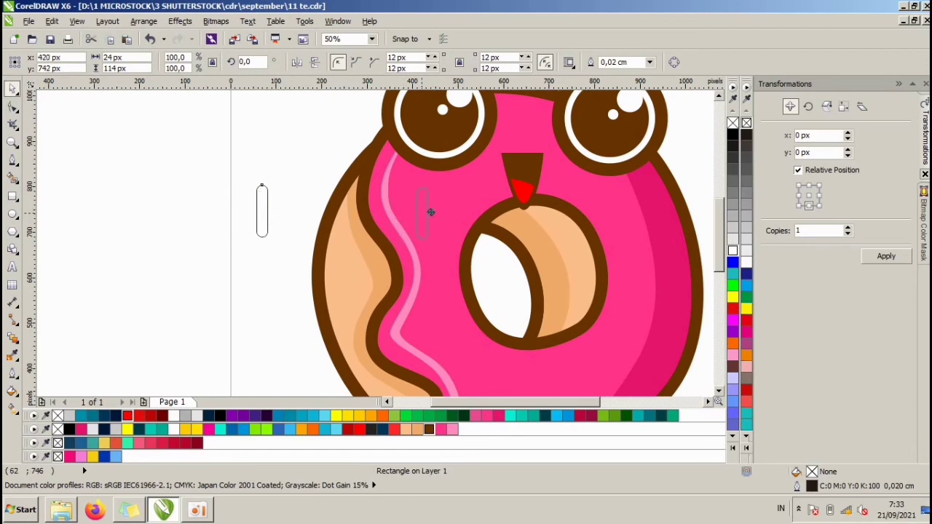
{"action": "scroll", "coordinate": [456, 185], "scroll_direction": "up", "scroll_amount": 1}
{"action": "left_click_drag", "start_coordinate": [443, 176], "coordinate": [466, 215]}
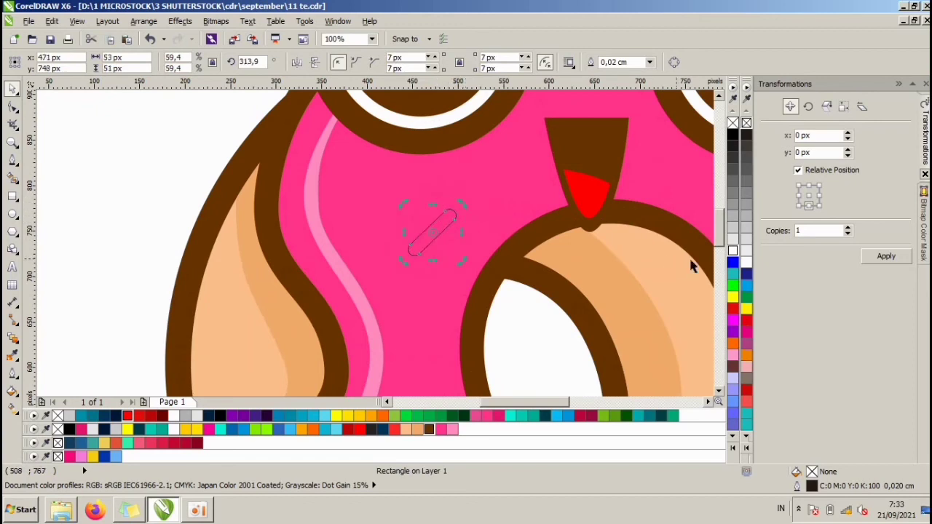
Fill the sprinkle with white and remove its outline.
{"action": "left_click", "coordinate": [734, 251]}
{"action": "right_click", "coordinate": [733, 122]}
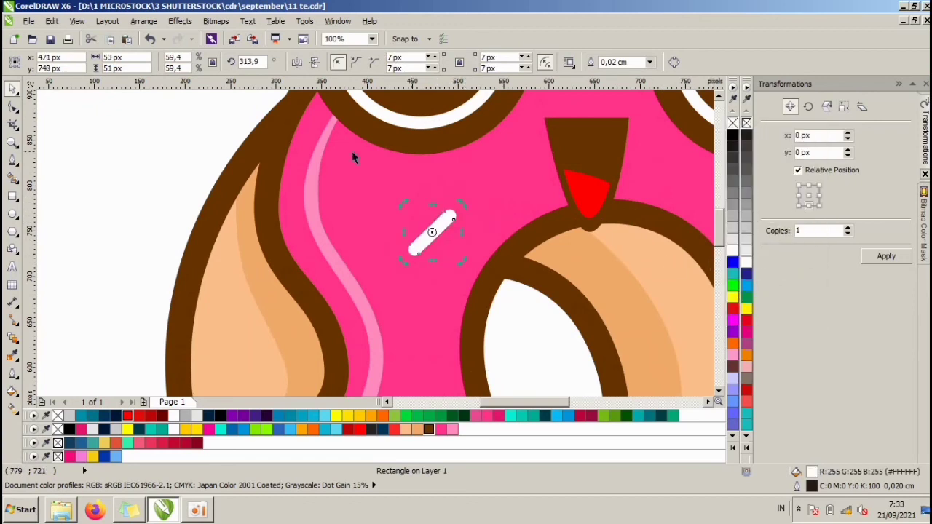
{"action": "key", "text": "Escape"}
Move the white sprinkle closer to the left eye and add a copy below it, rotated to about 207° and filled yellow #FFE100.
{"action": "scroll", "coordinate": [332, 172], "scroll_direction": "down", "scroll_amount": 2}
{"action": "left_click", "coordinate": [378, 201]}
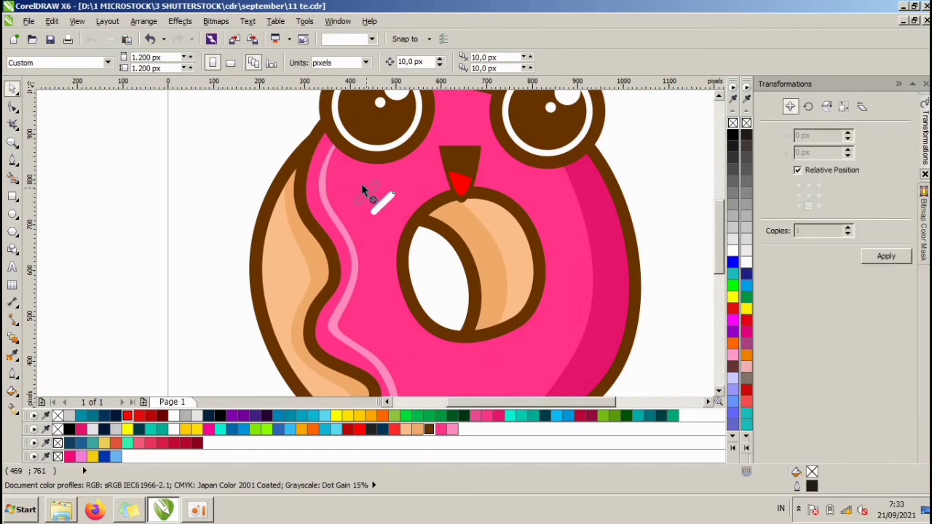
{"action": "left_click_drag", "start_coordinate": [355, 180], "coordinate": [401, 242]}
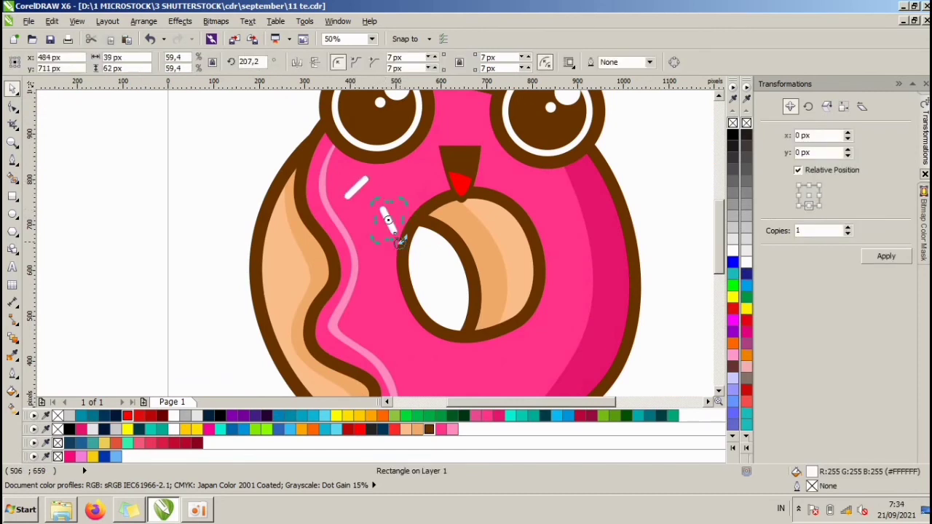
{"action": "left_click", "coordinate": [350, 416]}
{"action": "key", "text": "Escape"}
Copy the white sprinkle down beside the highlight band, rotate it to about 251° and fill it turquoise #08F2D3.
{"action": "left_click_drag", "start_coordinate": [357, 187], "coordinate": [366, 279]}
{"action": "right_click", "coordinate": [367, 280]}
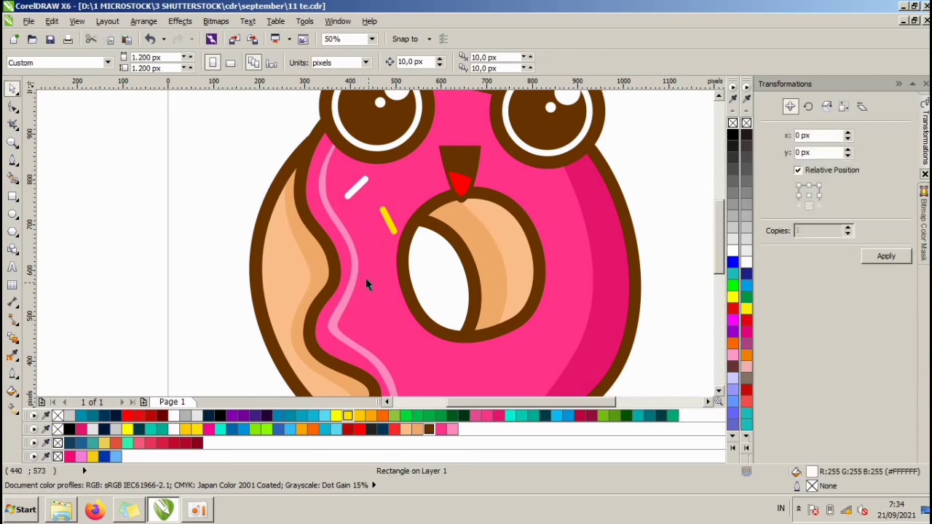
{"action": "left_click", "coordinate": [366, 281]}
{"action": "left_click_drag", "start_coordinate": [387, 309], "coordinate": [402, 285]}
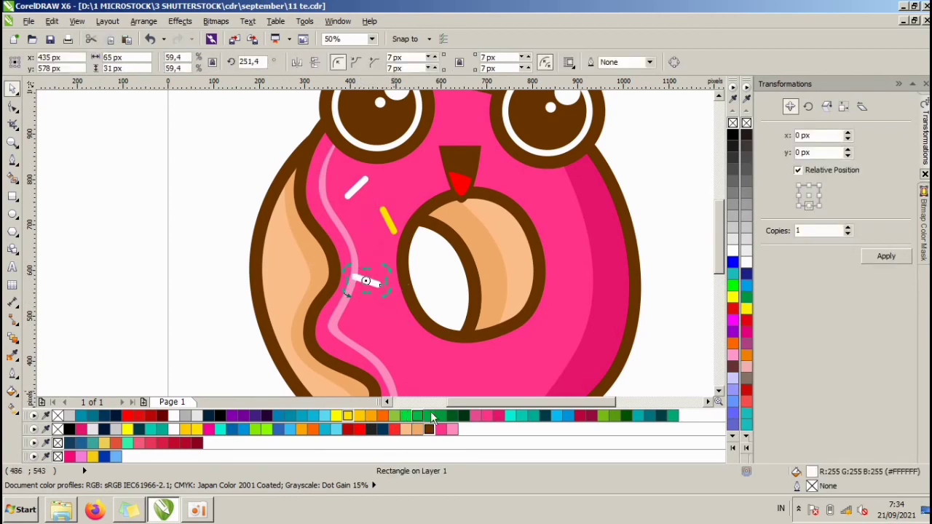
{"action": "left_click", "coordinate": [510, 416]}
{"action": "left_click", "coordinate": [235, 239]}
Copy the yellow sprinkle to the icing below the turquoise one and rotate it to about 109°.
{"action": "left_click_drag", "start_coordinate": [389, 221], "coordinate": [411, 365]}
{"action": "right_click", "coordinate": [397, 347]}
{"action": "left_click", "coordinate": [396, 347]}
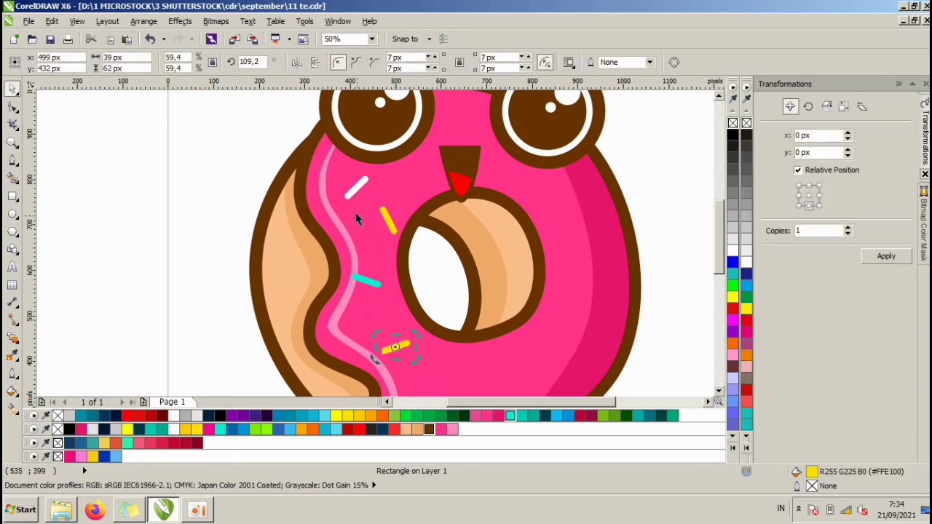
Place a copy of the white sprinkle and a copy of the turquoise sprinkle on the icing below the hole.
{"action": "left_click_drag", "start_coordinate": [356, 186], "coordinate": [452, 354]}
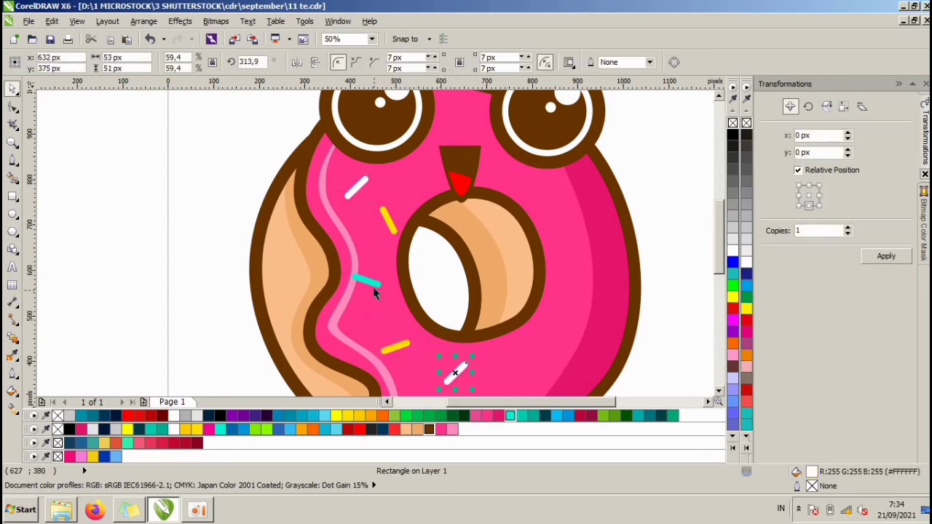
{"action": "left_click_drag", "start_coordinate": [379, 295], "coordinate": [510, 365]}
{"action": "scroll", "coordinate": [495, 231], "scroll_direction": "down", "scroll_amount": 1}
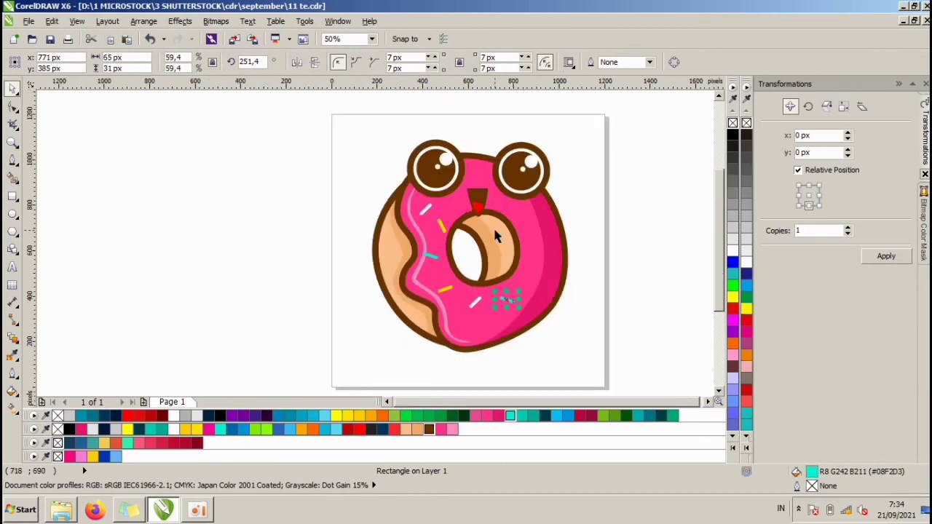
{"action": "left_click_drag", "start_coordinate": [593, 311], "coordinate": [593, 311]}
{"action": "left_click", "coordinate": [580, 289]}
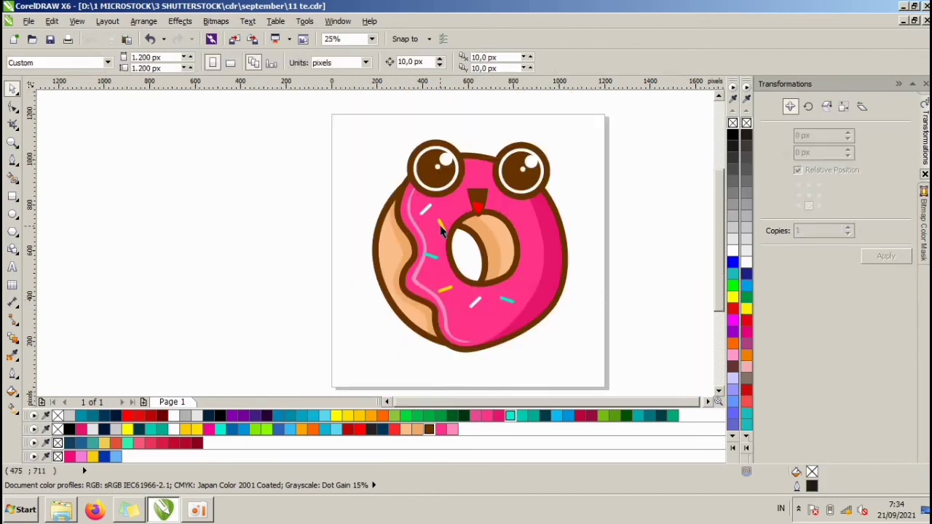
Add rotated copies of the yellow and turquoise sprinkles along the bottom edge of the icing.
{"action": "left_click", "coordinate": [465, 330]}
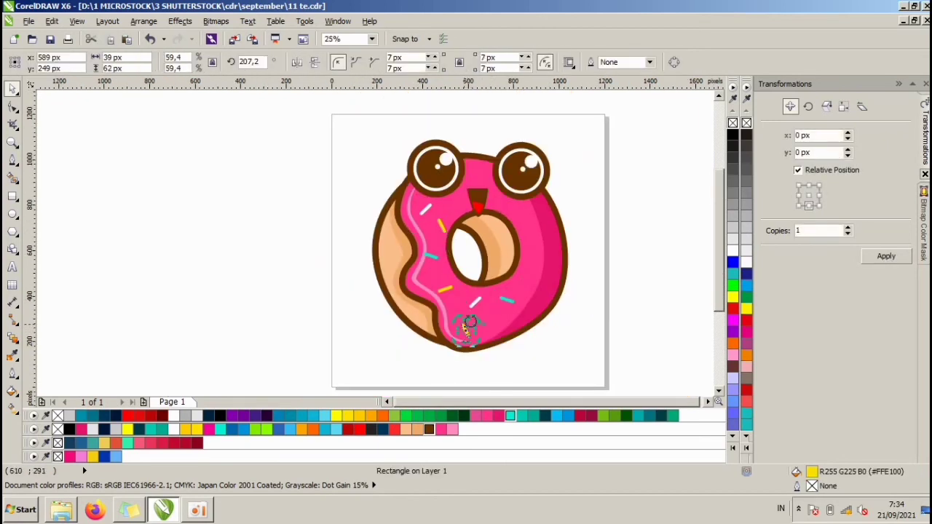
{"action": "left_click", "coordinate": [510, 352]}
{"action": "left_click_drag", "start_coordinate": [430, 256], "coordinate": [509, 323]}
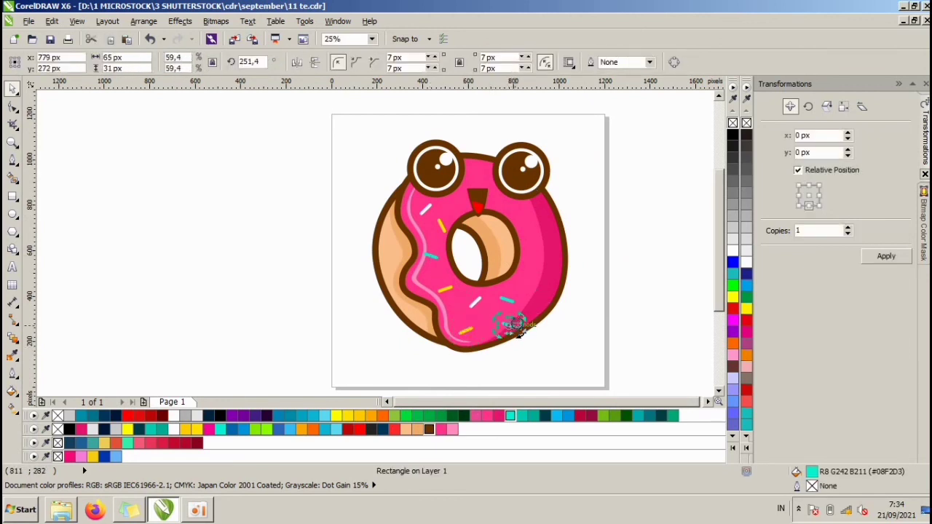
Add a white sprinkle copy on the lower-right icing and rotate it to slant downward to the right.
{"action": "left_click_drag", "start_coordinate": [519, 332], "coordinate": [556, 295]}
{"action": "key", "text": "Escape"}
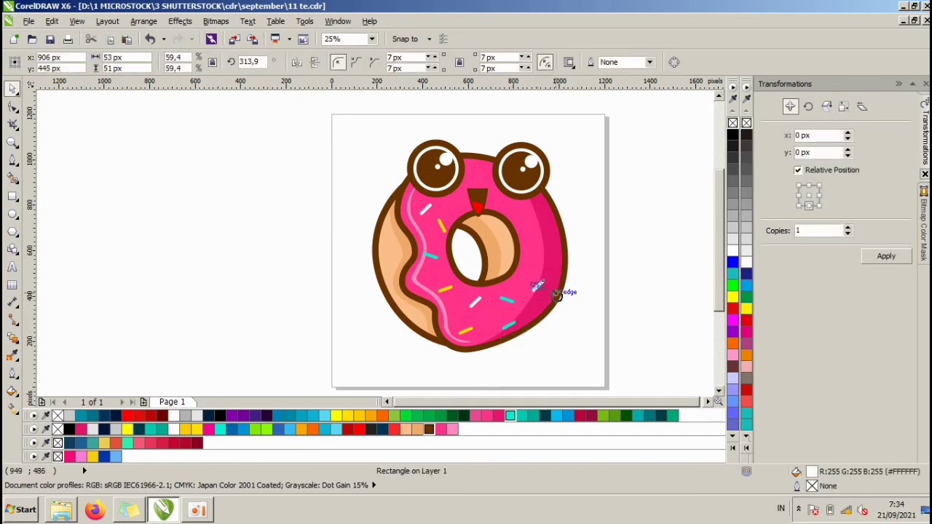
{"action": "left_click", "coordinate": [585, 295]}
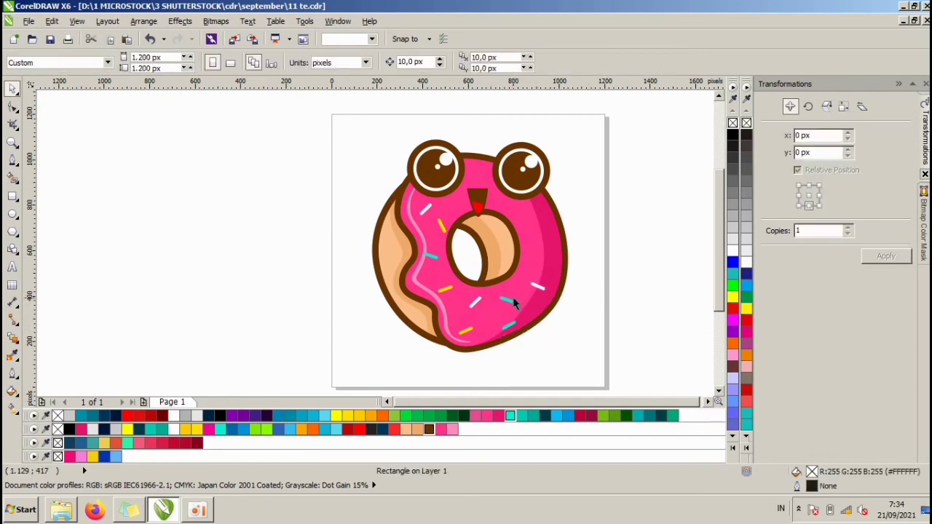
Copy a turquoise and a yellow sprinkle onto the icing right of the hole, turning the turquoise one nearly upright and slanting the yellow one.
{"action": "left_click", "coordinate": [539, 253]}
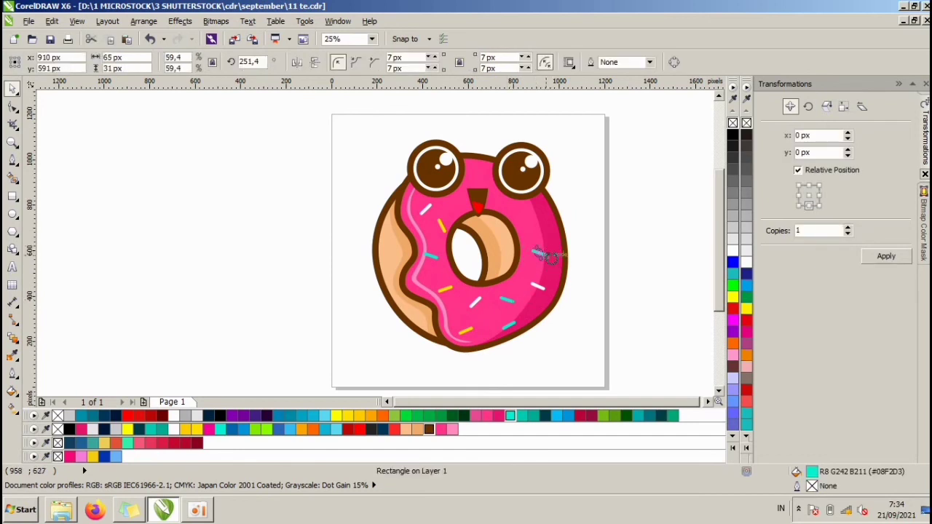
{"action": "key", "text": "Escape"}
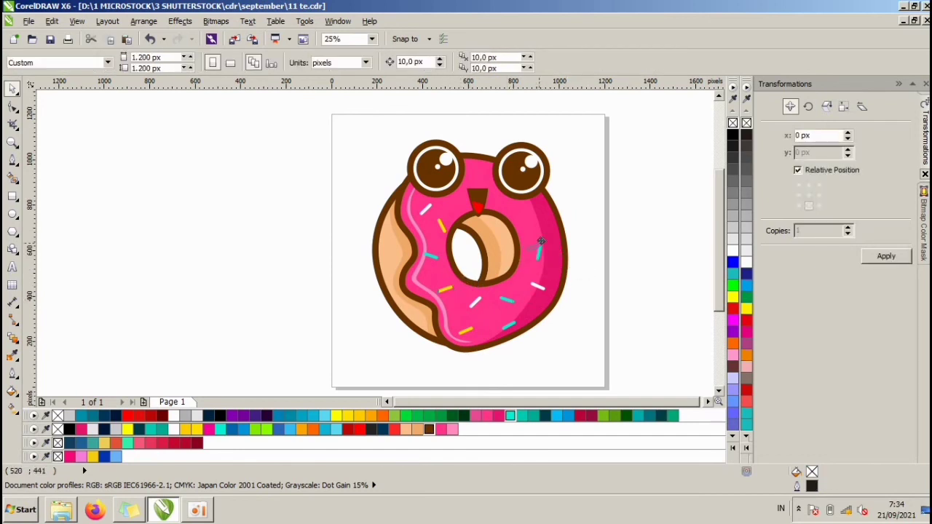
{"action": "left_click", "coordinate": [529, 218]}
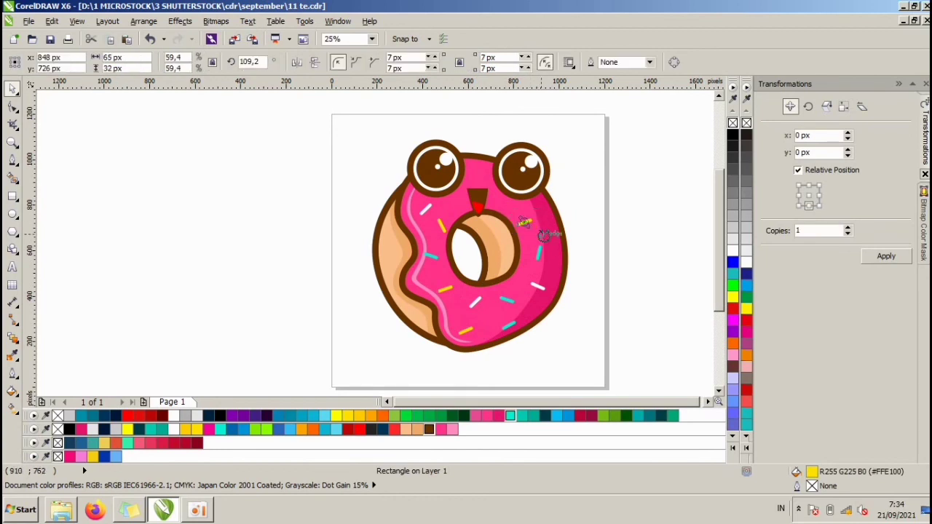
{"action": "left_click", "coordinate": [593, 228]}
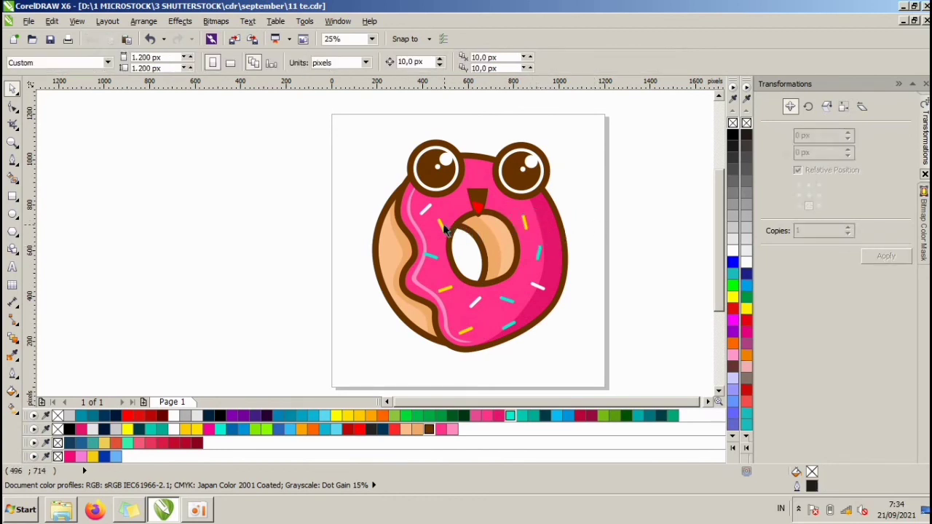
{"action": "left_click", "coordinate": [527, 223]}
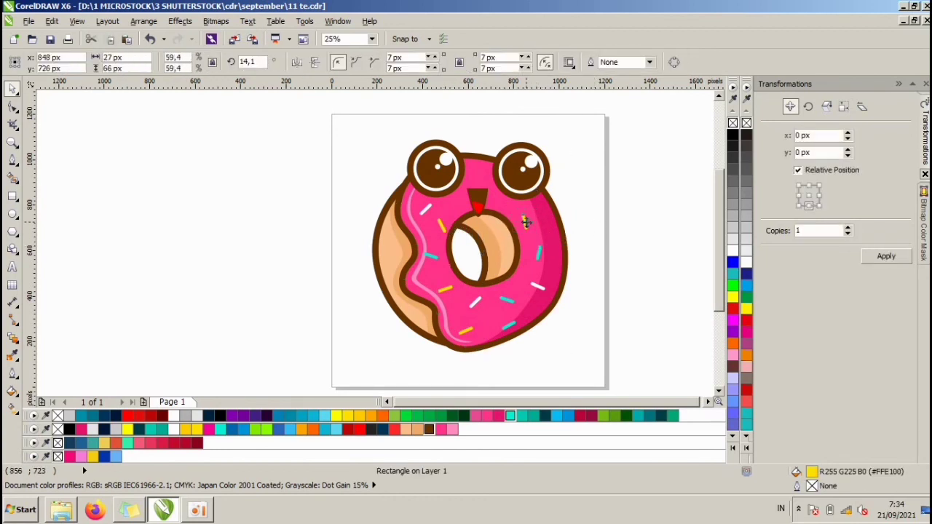
{"action": "left_click_drag", "start_coordinate": [541, 219], "coordinate": [502, 225]}
{"action": "scroll", "coordinate": [550, 215], "scroll_direction": "up", "scroll_amount": 2}
{"action": "left_click", "coordinate": [602, 196]}
Inspect the finished doughnut character from a distance, close up and in full-screen preview.
{"action": "scroll", "coordinate": [483, 177], "scroll_direction": "down", "scroll_amount": 3}
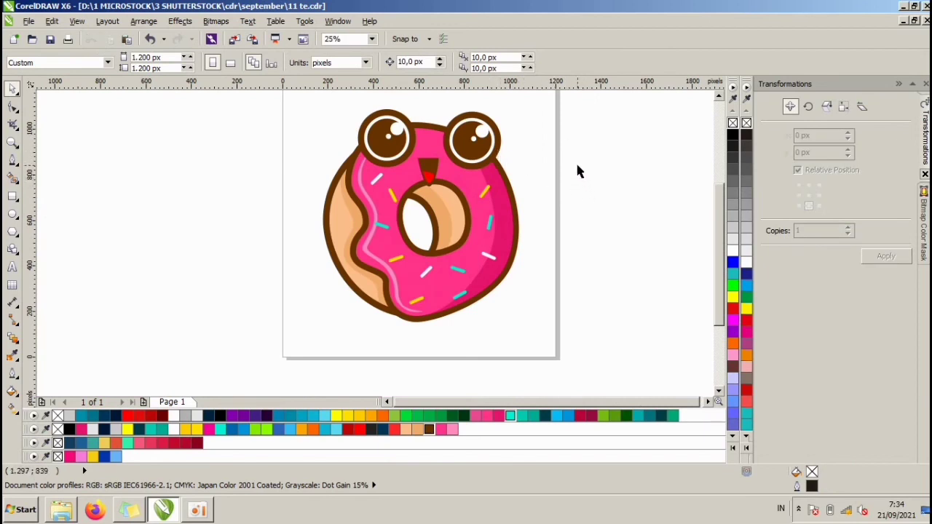
{"action": "scroll", "coordinate": [574, 158], "scroll_direction": "down", "scroll_amount": 2}
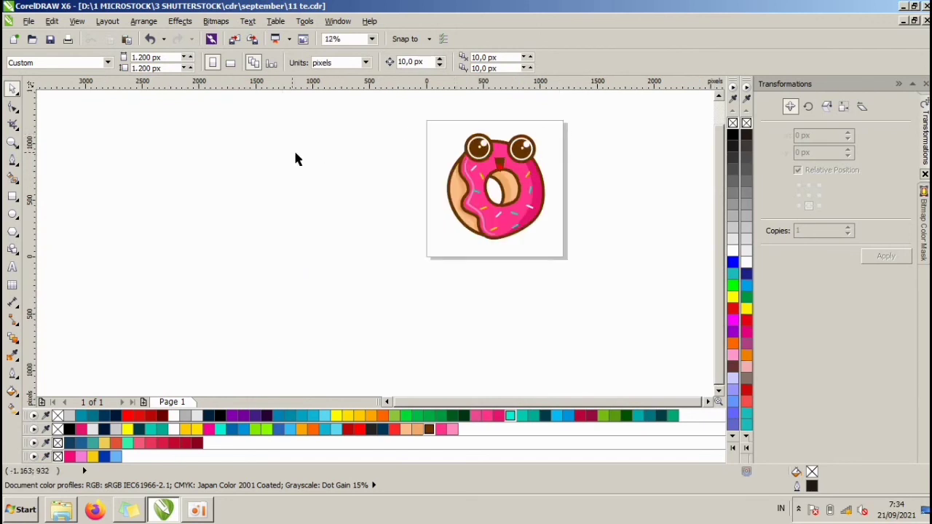
{"action": "left_click_drag", "start_coordinate": [576, 258], "coordinate": [576, 258]}
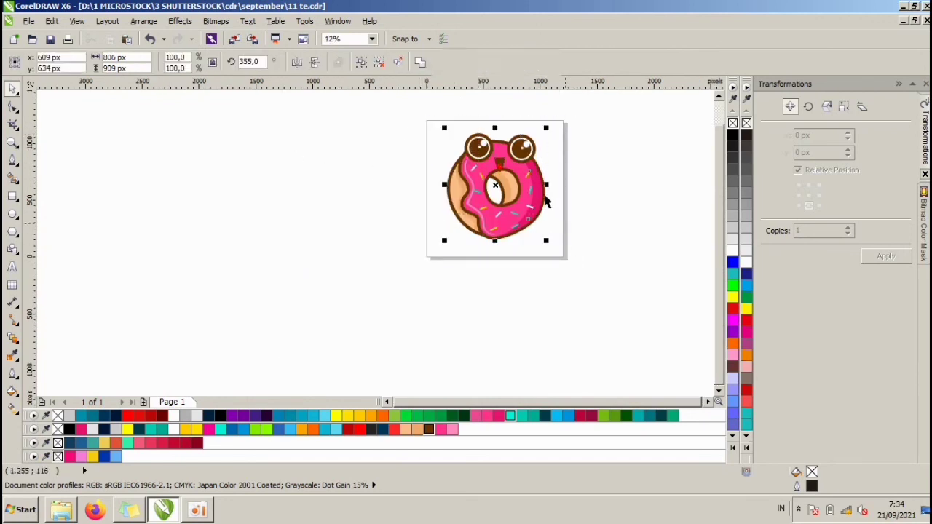
{"action": "left_click", "coordinate": [584, 136]}
{"action": "scroll", "coordinate": [585, 136], "scroll_direction": "up", "scroll_amount": 2}
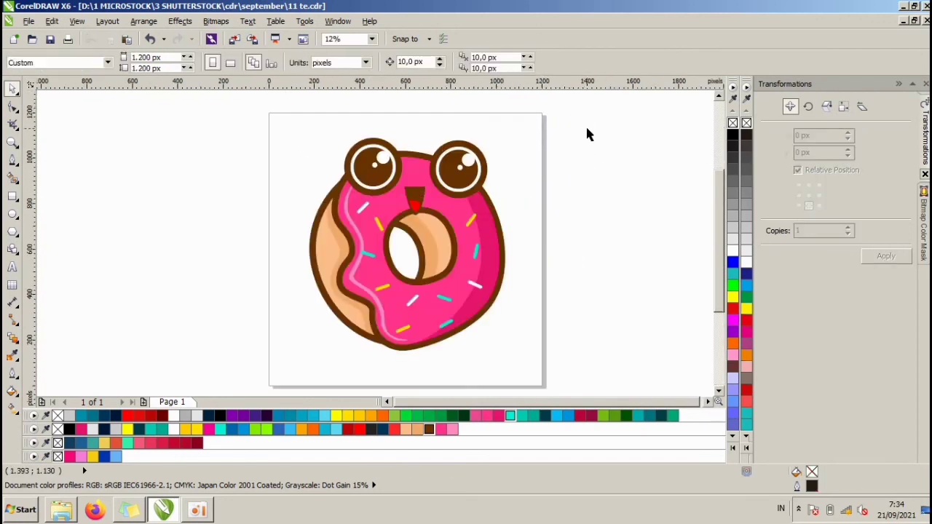
{"action": "left_click", "coordinate": [12, 142]}
{"action": "left_click_drag", "start_coordinate": [289, 128], "coordinate": [531, 364]}
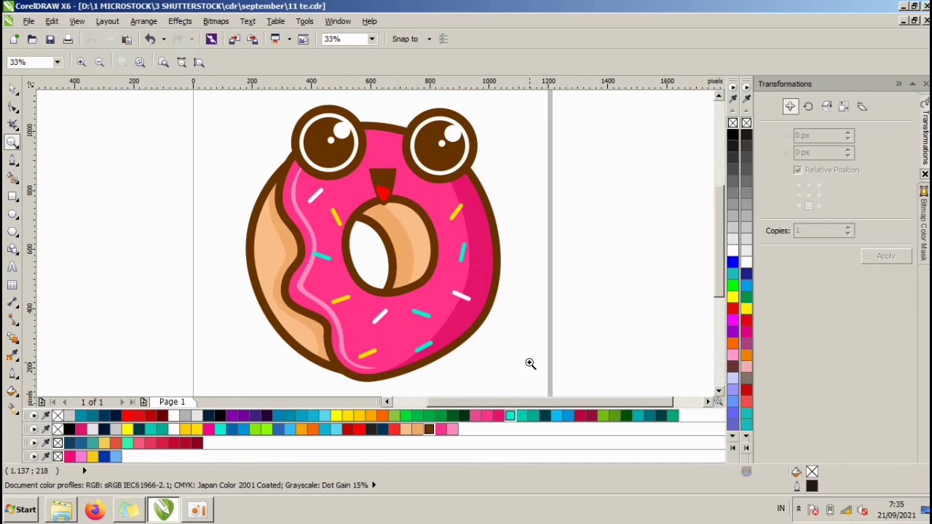
{"action": "key", "text": "F9"}
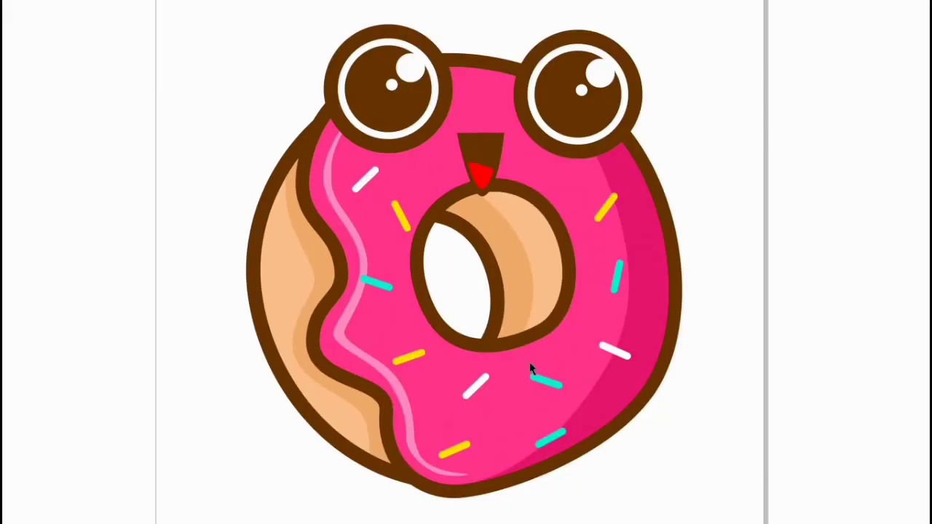